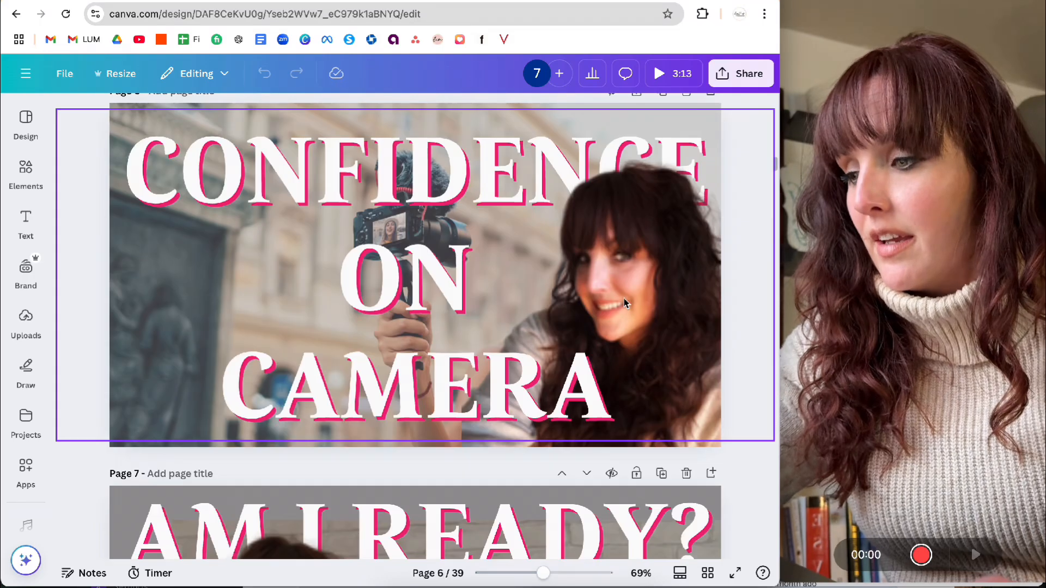
Look through the design's thumbnail pages, including the thought-bubble, side-by-side and pink-banner layouts, and return to the START HERE text on page 1
{"action": "scroll", "coordinate": [625, 304], "scroll_direction": "down", "scroll_amount": 10}
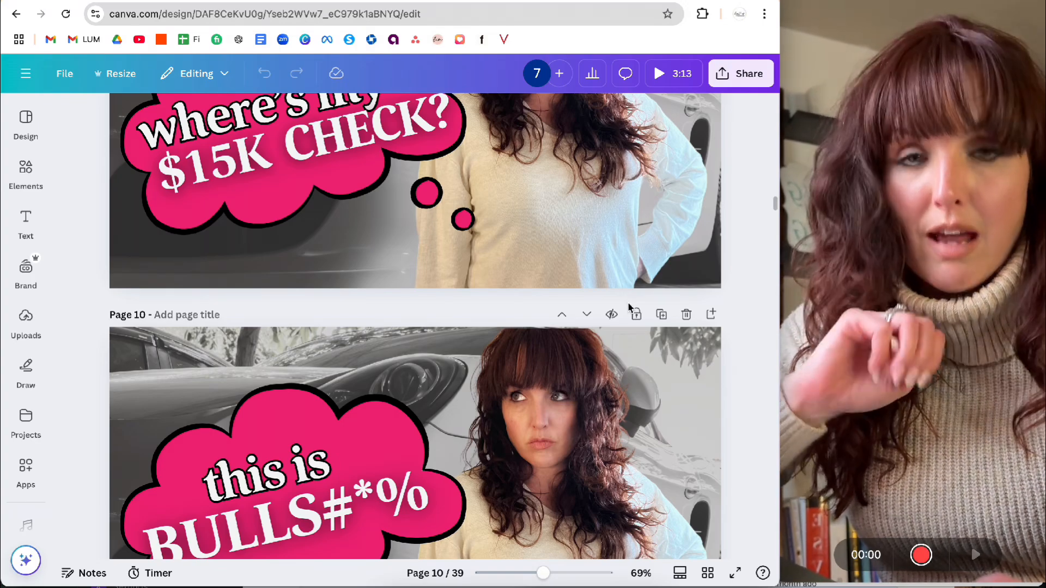
{"action": "scroll", "coordinate": [629, 308], "scroll_direction": "down", "scroll_amount": 1}
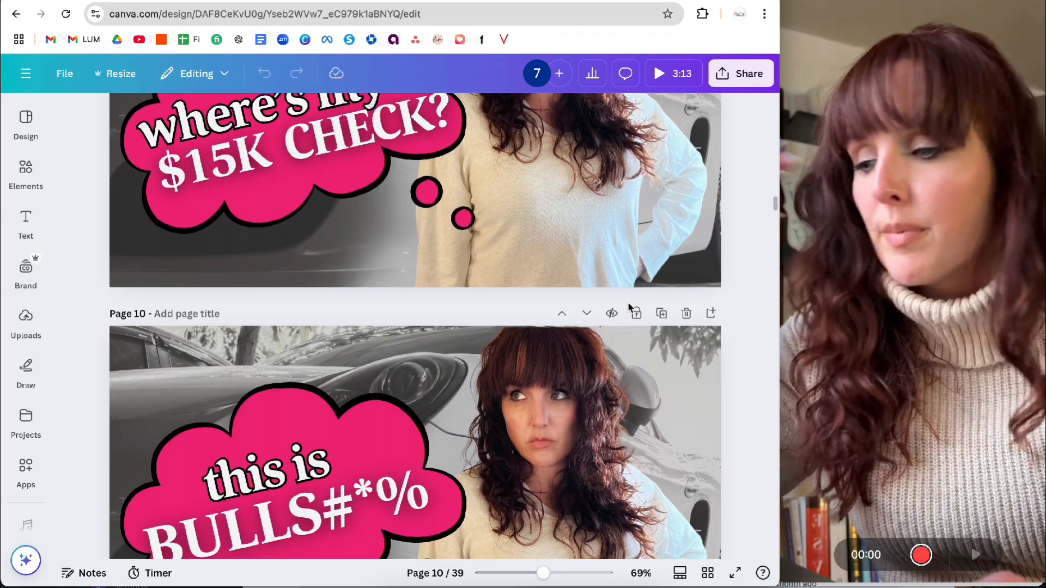
{"action": "scroll", "coordinate": [565, 278], "scroll_direction": "up", "scroll_amount": 10}
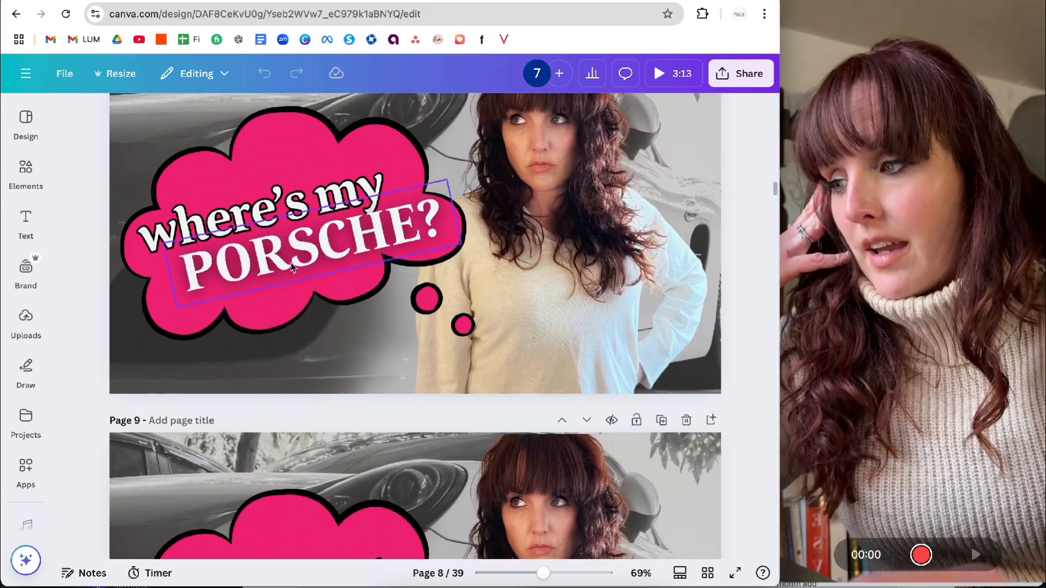
{"action": "left_click", "coordinate": [290, 248]}
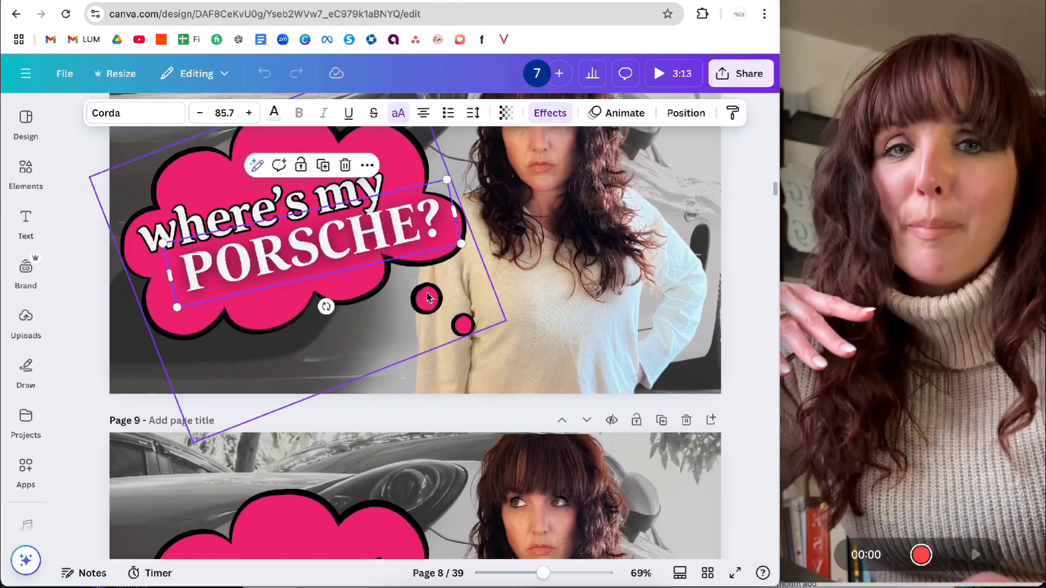
{"action": "scroll", "coordinate": [441, 305], "scroll_direction": "down", "scroll_amount": 5}
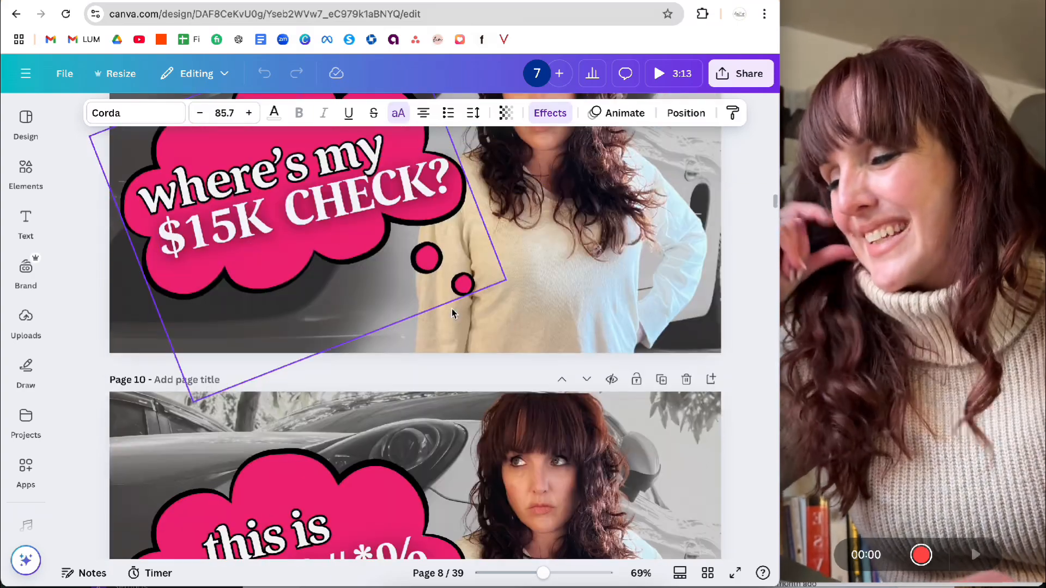
{"action": "scroll", "coordinate": [452, 314], "scroll_direction": "down", "scroll_amount": 4}
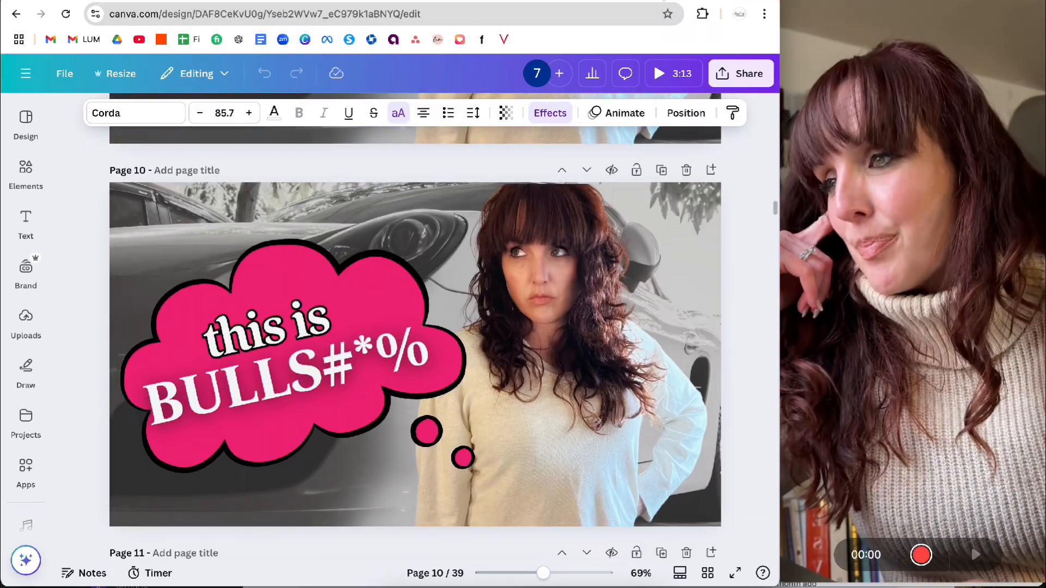
{"action": "scroll", "coordinate": [536, 285], "scroll_direction": "down", "scroll_amount": 5}
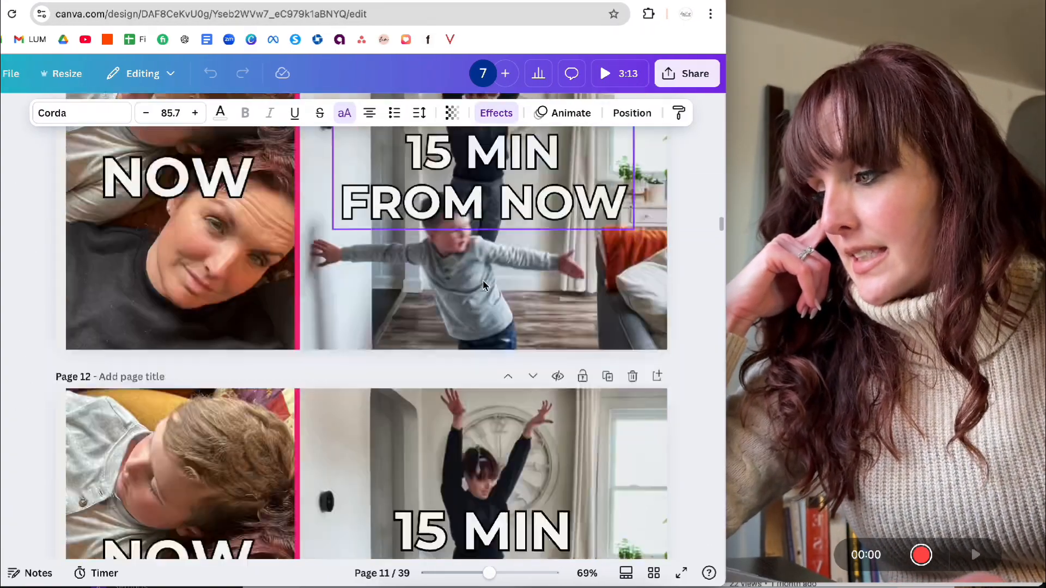
{"action": "scroll", "coordinate": [484, 284], "scroll_direction": "down", "scroll_amount": 20}
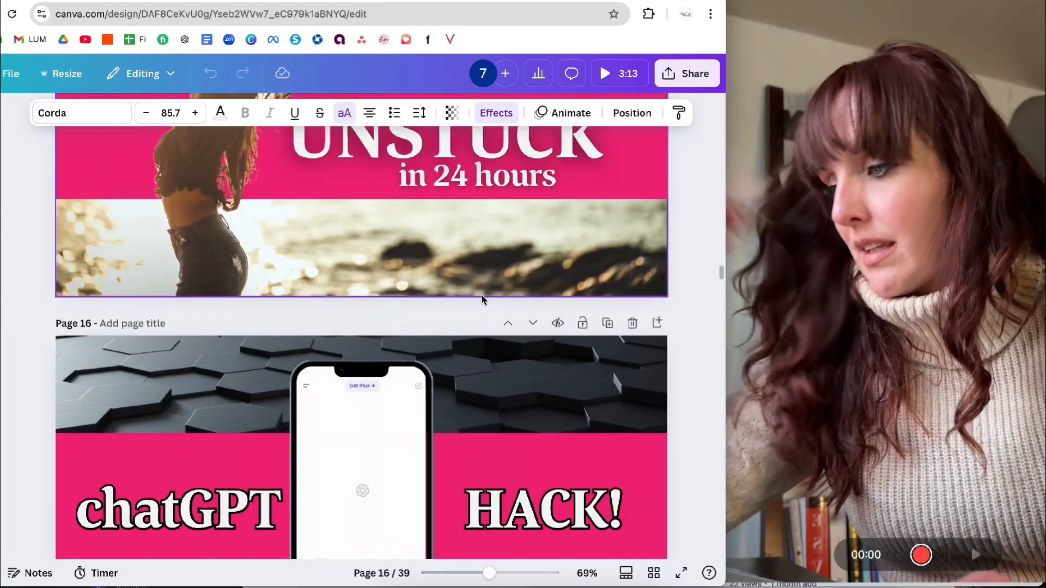
{"action": "scroll", "coordinate": [481, 298], "scroll_direction": "down", "scroll_amount": 2}
{"action": "scroll", "coordinate": [481, 299], "scroll_direction": "up", "scroll_amount": 20}
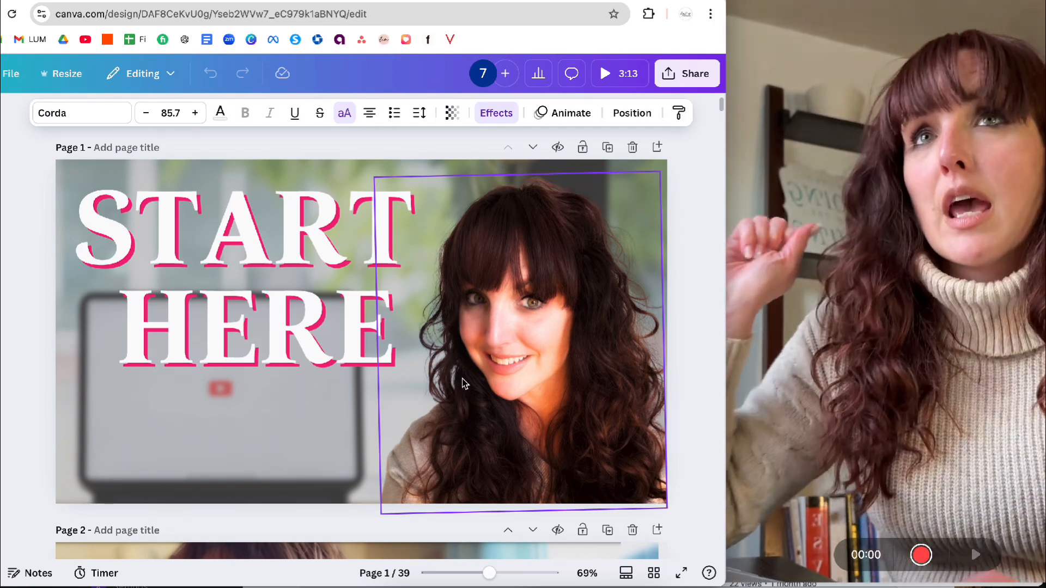
{"action": "left_click", "coordinate": [225, 309]}
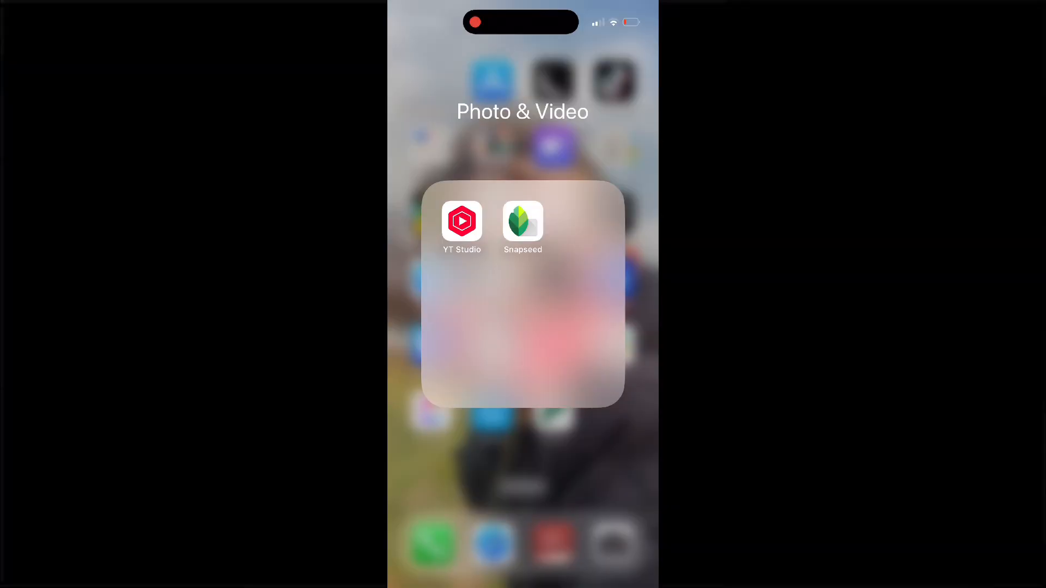
Switch to Snapseed on the phone and open a recent selfie with the laptop for editing
{"action": "left_click", "coordinate": [523, 220]}
{"action": "left_click", "coordinate": [523, 295]}
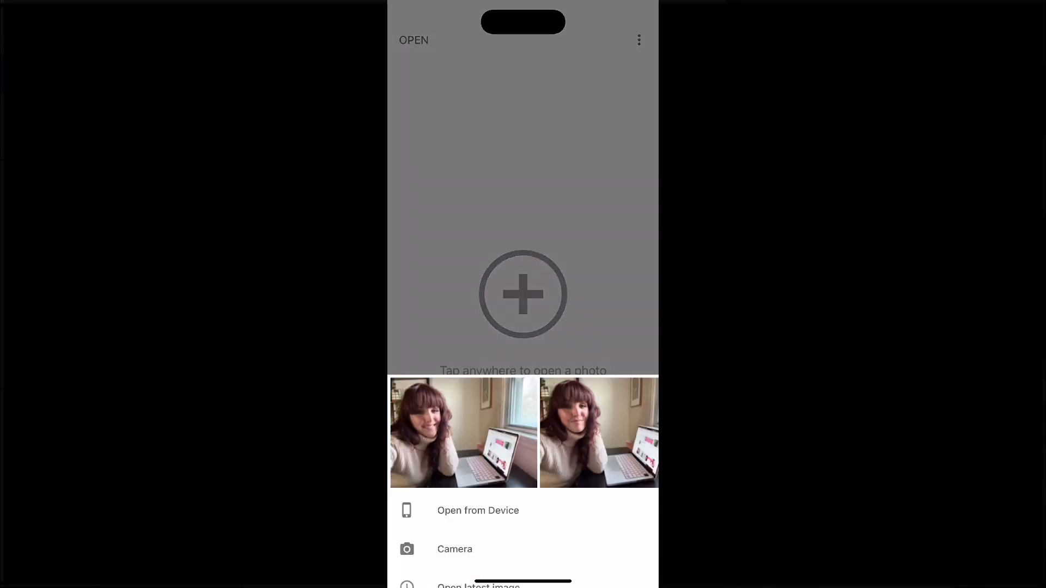
{"action": "left_click", "coordinate": [463, 390]}
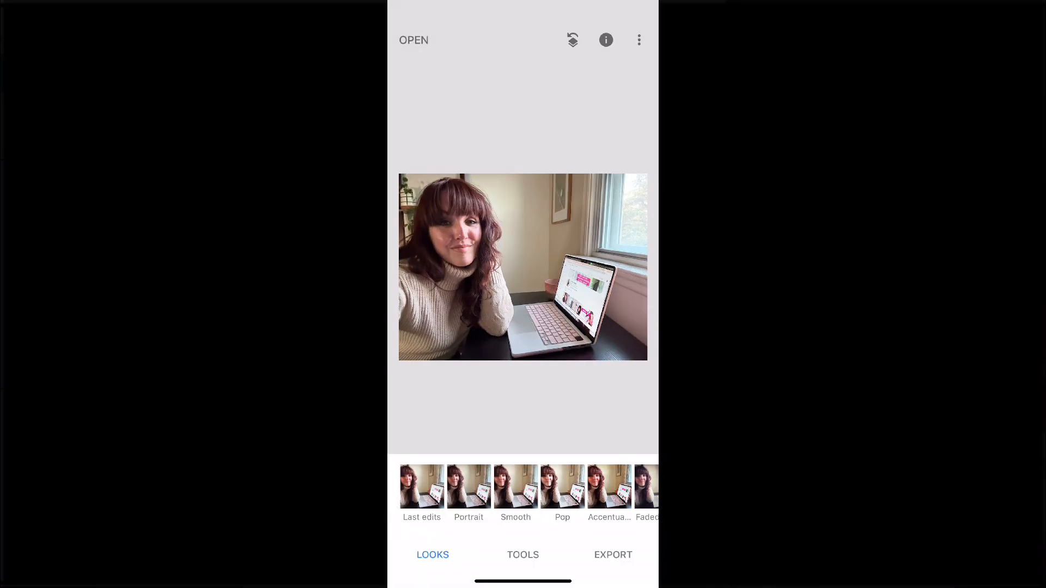
Compare the Portrait, Smooth and Pop looks on the selfie and apply the Last edits look
{"action": "left_click", "coordinate": [469, 486]}
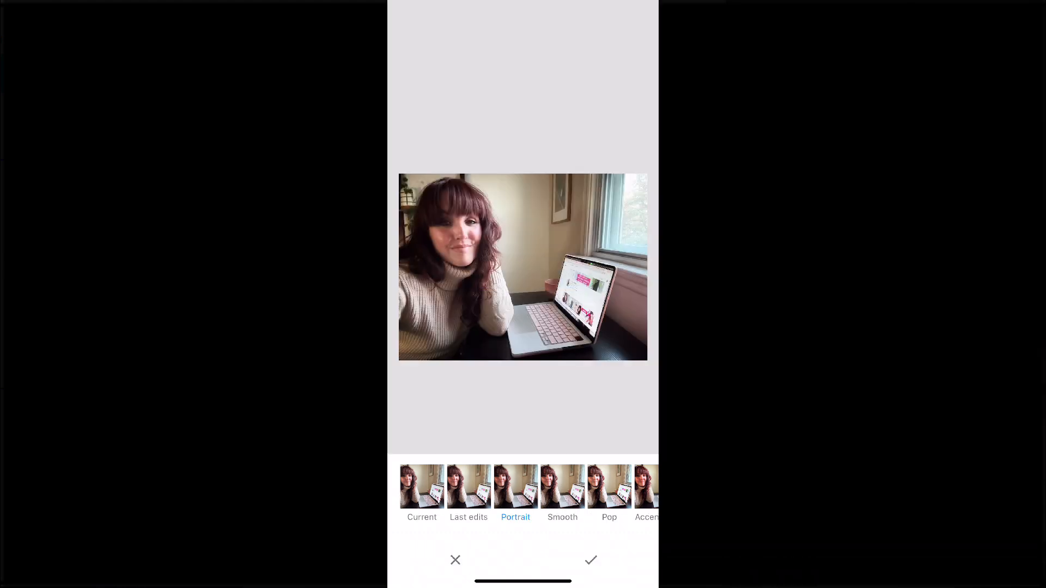
{"action": "left_click", "coordinate": [562, 486]}
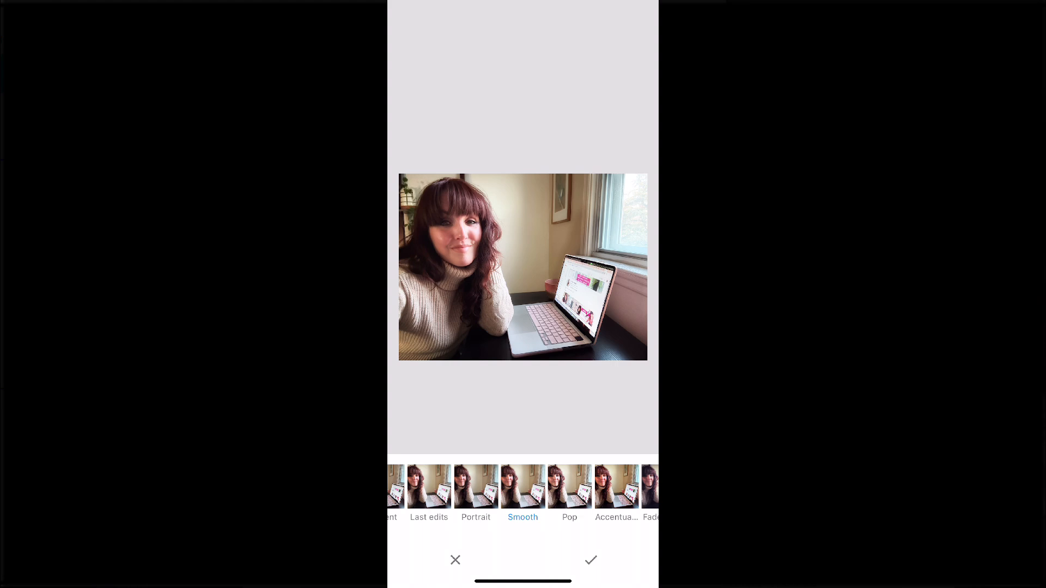
{"action": "left_click", "coordinate": [569, 486]}
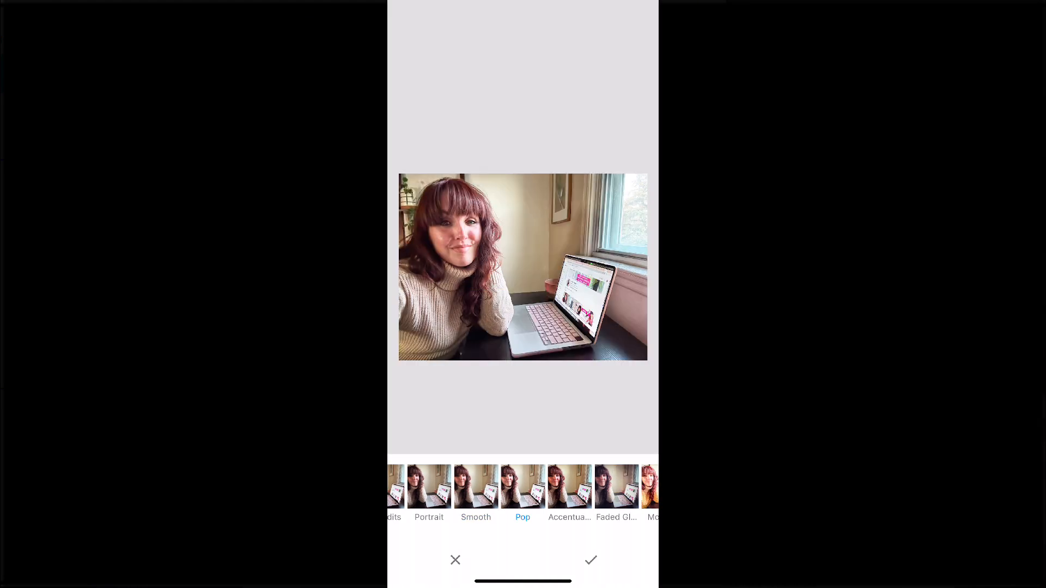
{"action": "left_click_drag", "start_coordinate": [490, 487], "coordinate": [577, 487]}
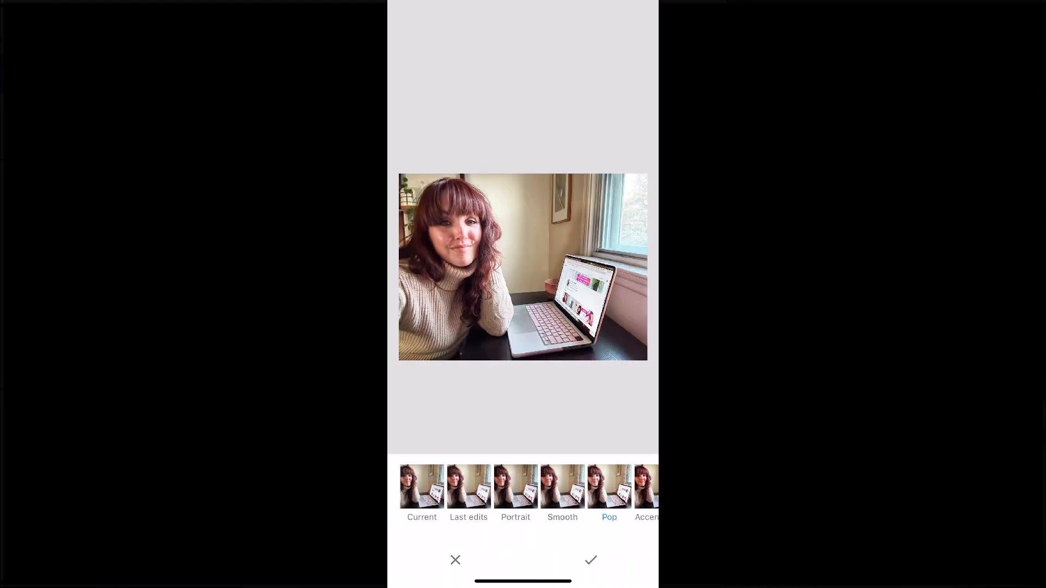
{"action": "left_click", "coordinate": [468, 486]}
{"action": "left_click", "coordinate": [590, 560]}
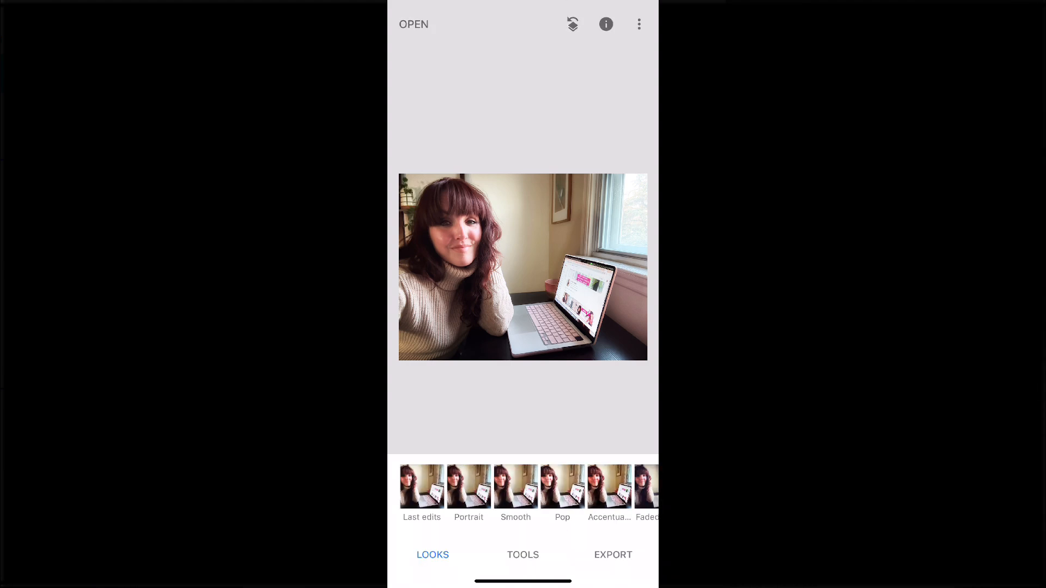
Open the sharing options for the edited selfie
{"action": "left_click", "coordinate": [613, 554]}
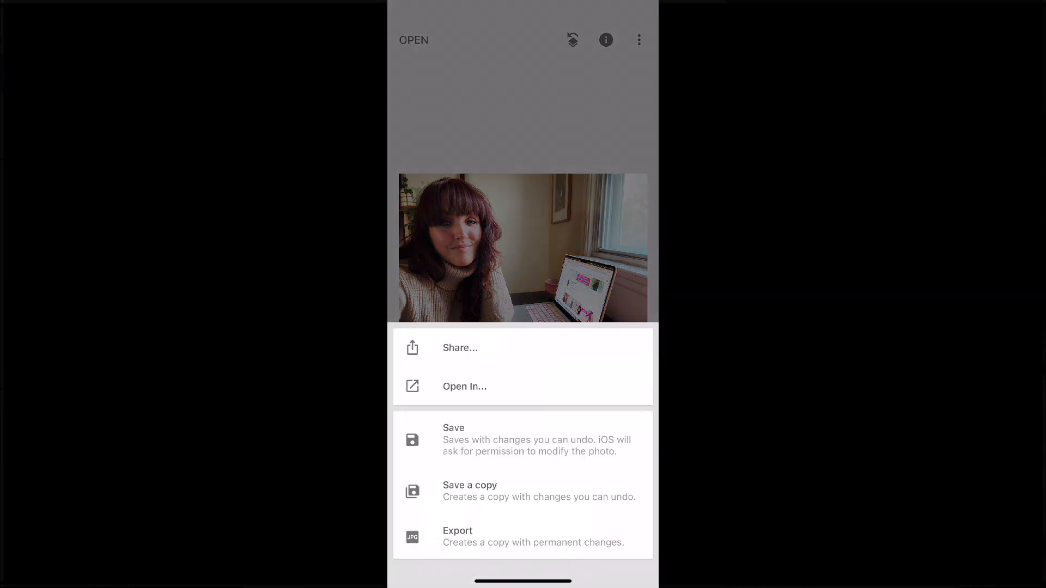
{"action": "left_click", "coordinate": [461, 347]}
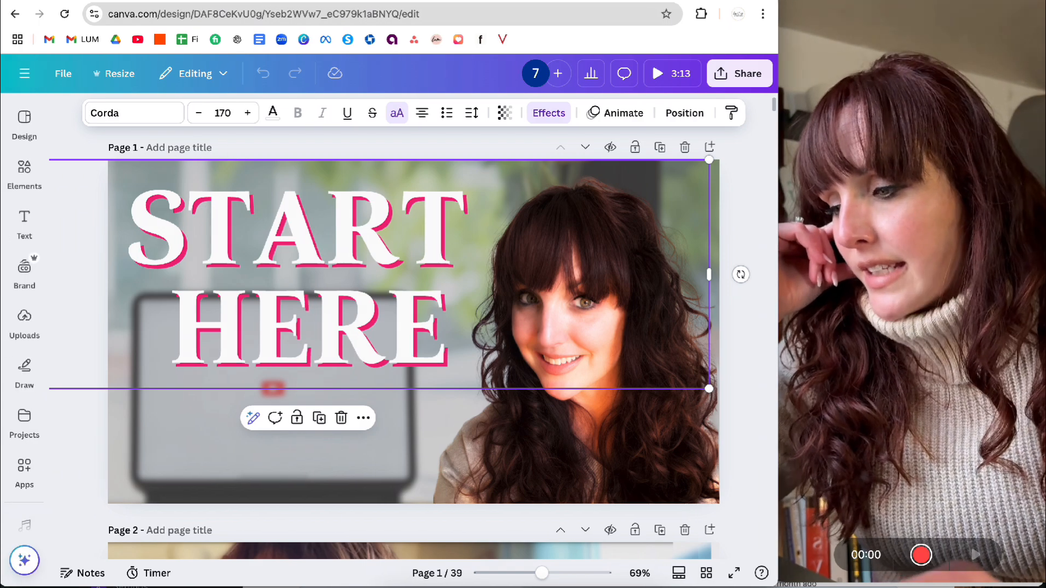
Dismiss the AirDrop dialog over Finder's Downloads folder and return to the Canva design
{"action": "key", "text": "super+Tab"}
{"action": "left_click", "coordinate": [743, 364]}
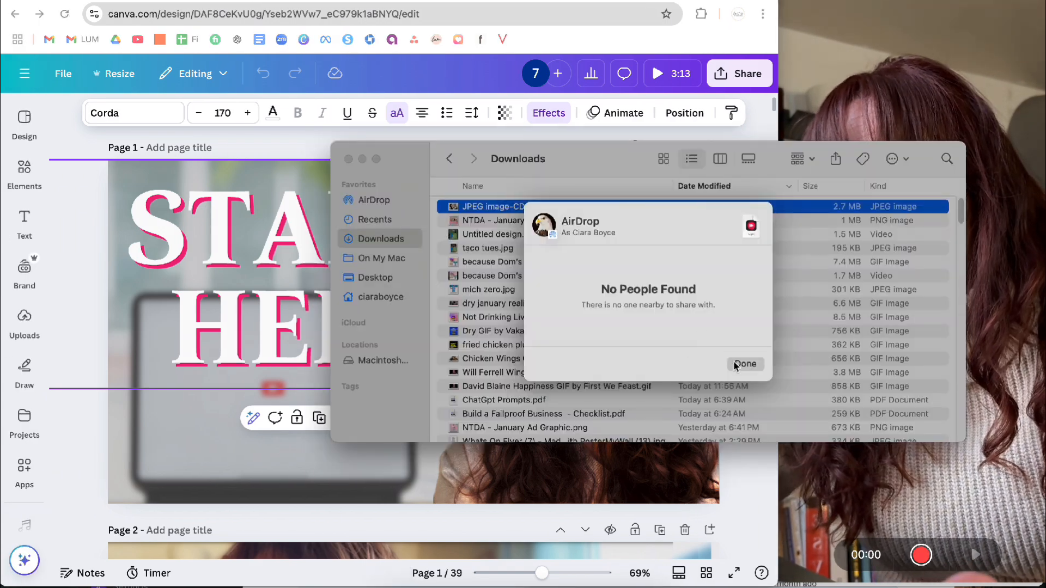
{"action": "left_click", "coordinate": [503, 82]}
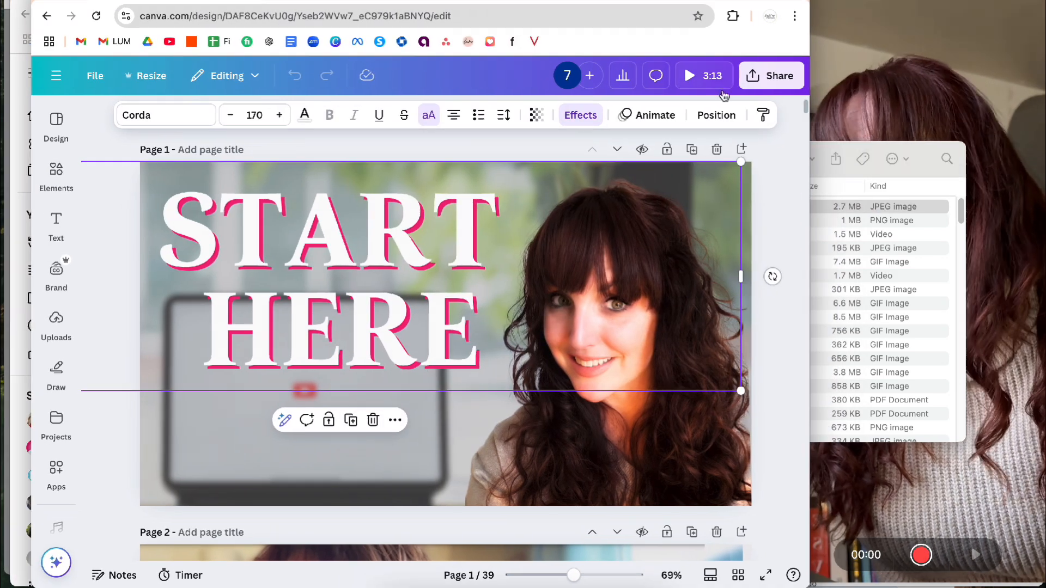
Reposition the browser window showing the thumbnail design and narrow it slightly
{"action": "key", "text": "super+Tab"}
{"action": "left_click_drag", "start_coordinate": [612, 208], "coordinate": [240, 321]}
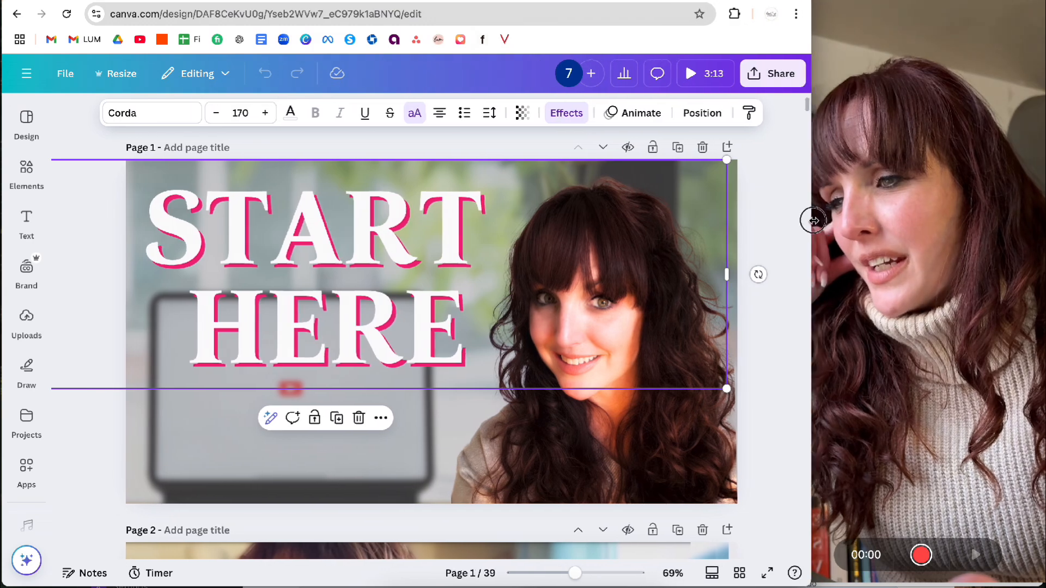
{"action": "left_click_drag", "start_coordinate": [813, 221], "coordinate": [806, 220]}
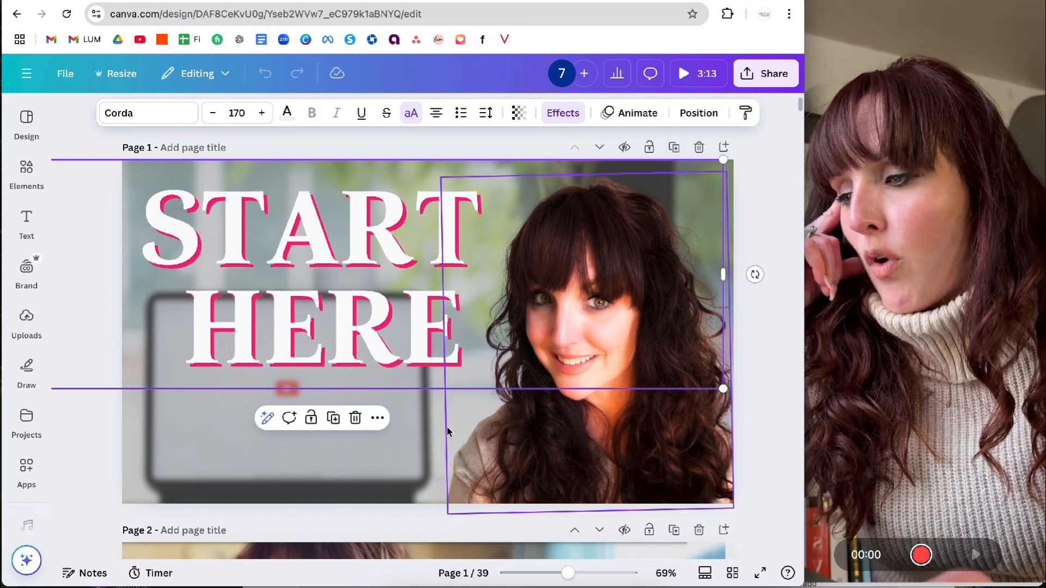
Examine the cutout portrait on page 1 and the shadow effect settings of the START HERE text
{"action": "left_click", "coordinate": [375, 475]}
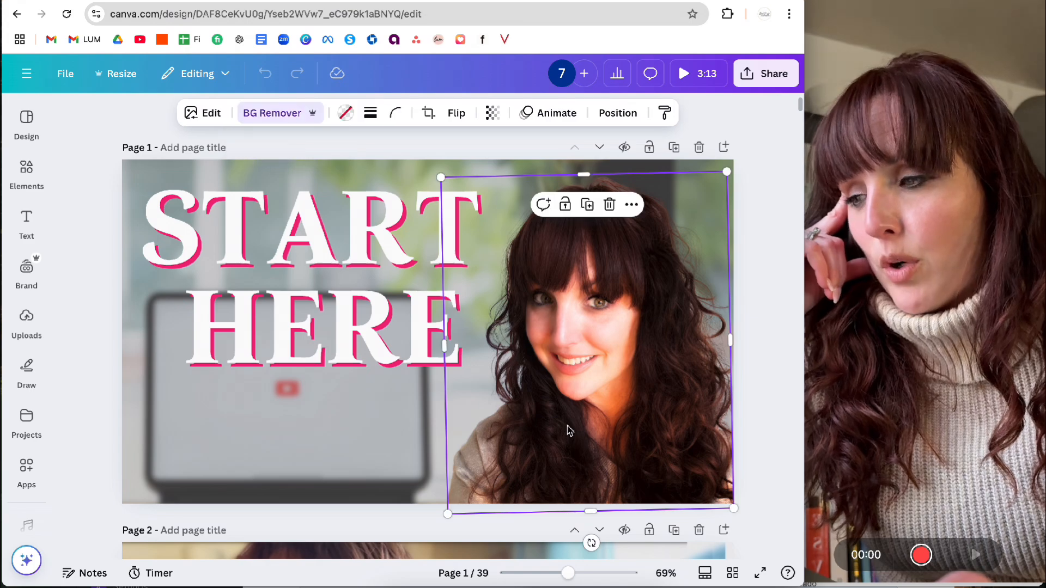
{"action": "left_click", "coordinate": [331, 267]}
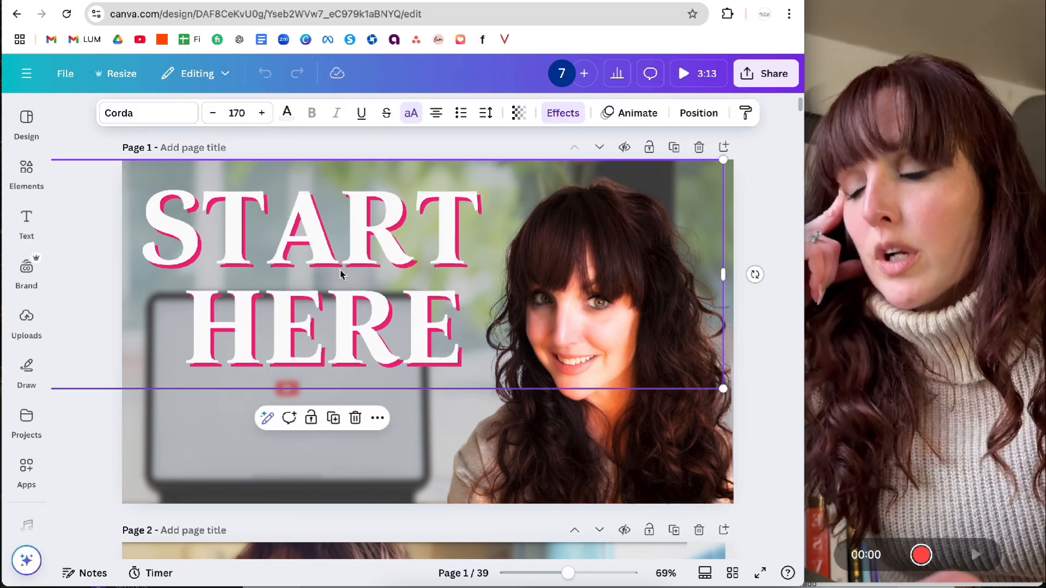
{"action": "left_click", "coordinate": [555, 115]}
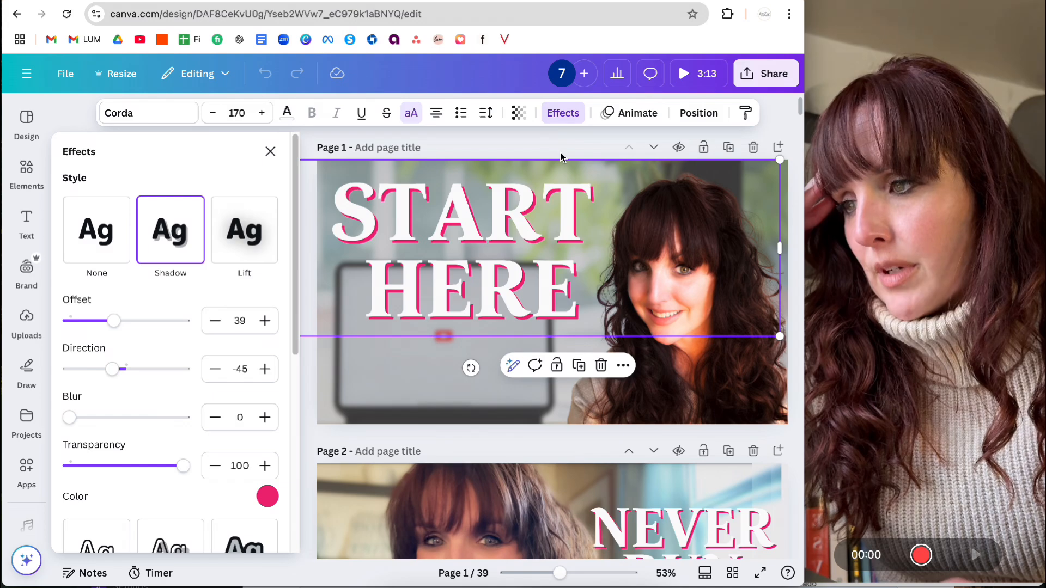
Close the text effects and duplicate page 1 with the START HERE thumbnail
{"action": "left_click", "coordinate": [563, 113]}
{"action": "scroll", "coordinate": [552, 198], "scroll_direction": "up", "scroll_amount": 2}
{"action": "left_click", "coordinate": [676, 146]}
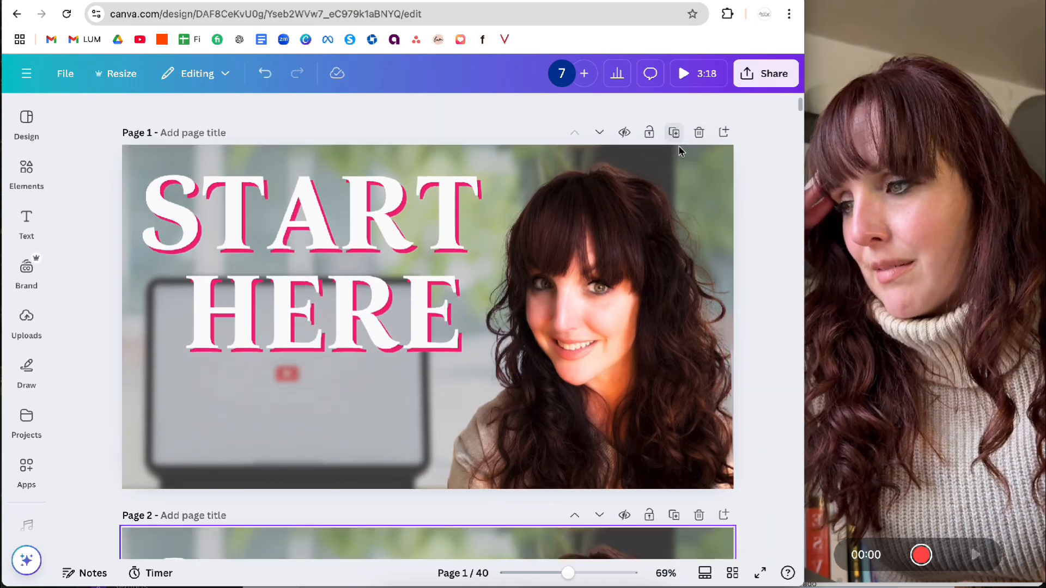
Set the START HERE shadow's direction to -20 on page 1 and try its transparency and blur, keeping them at 100 and 0
{"action": "scroll", "coordinate": [502, 280], "scroll_direction": "up", "scroll_amount": 3}
{"action": "left_click", "coordinate": [374, 256]}
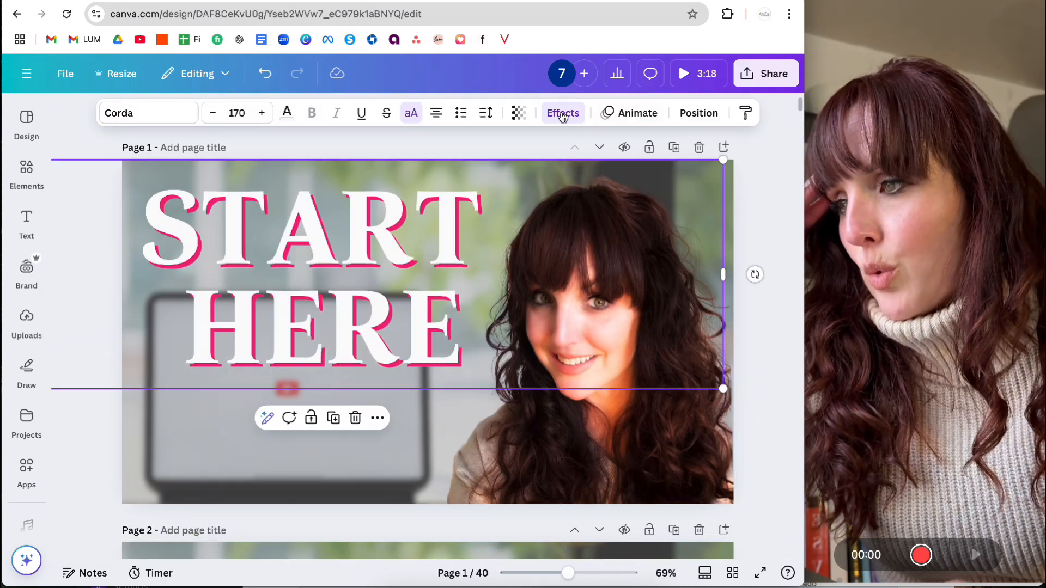
{"action": "left_click", "coordinate": [563, 113]}
{"action": "left_click_drag", "start_coordinate": [113, 368], "coordinate": [121, 341]}
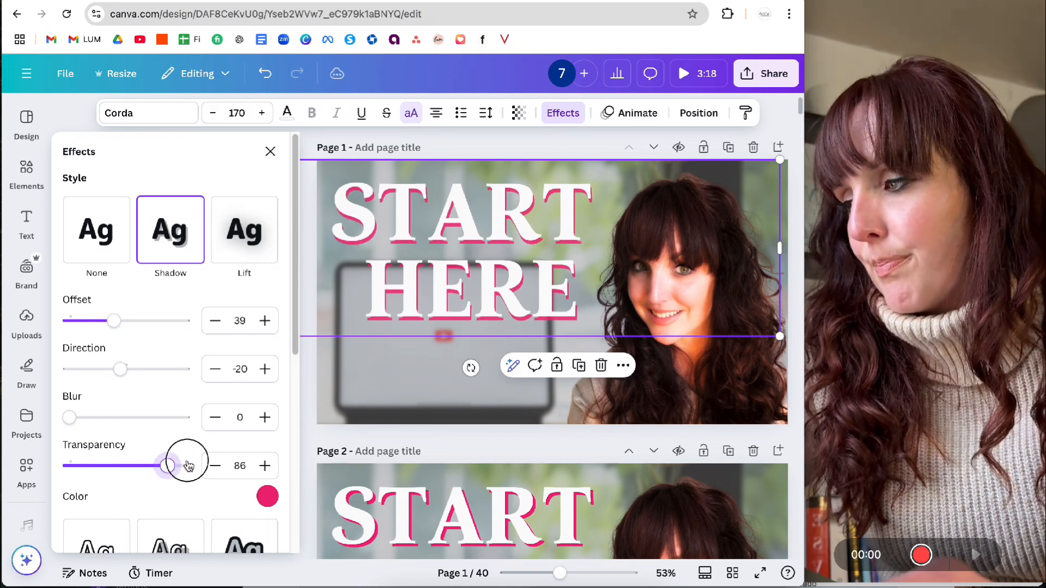
{"action": "left_click_drag", "start_coordinate": [69, 418], "coordinate": [47, 424]}
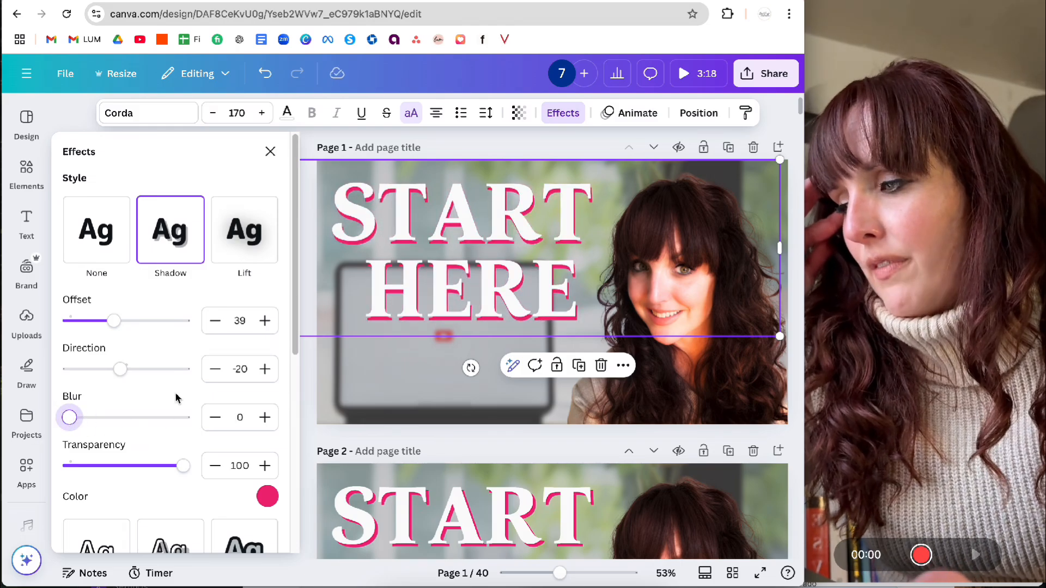
Try the Lift effect on the START HERE text and switch it back to the Shadow style
{"action": "scroll", "coordinate": [176, 398], "scroll_direction": "down", "scroll_amount": 2}
{"action": "scroll", "coordinate": [179, 398], "scroll_direction": "up", "scroll_amount": 2}
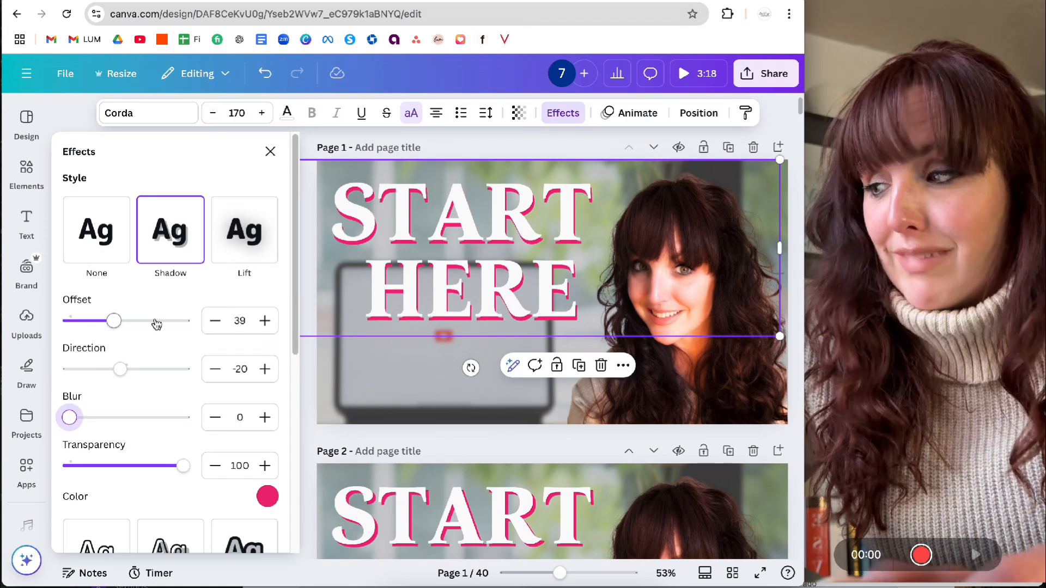
{"action": "left_click", "coordinate": [237, 242]}
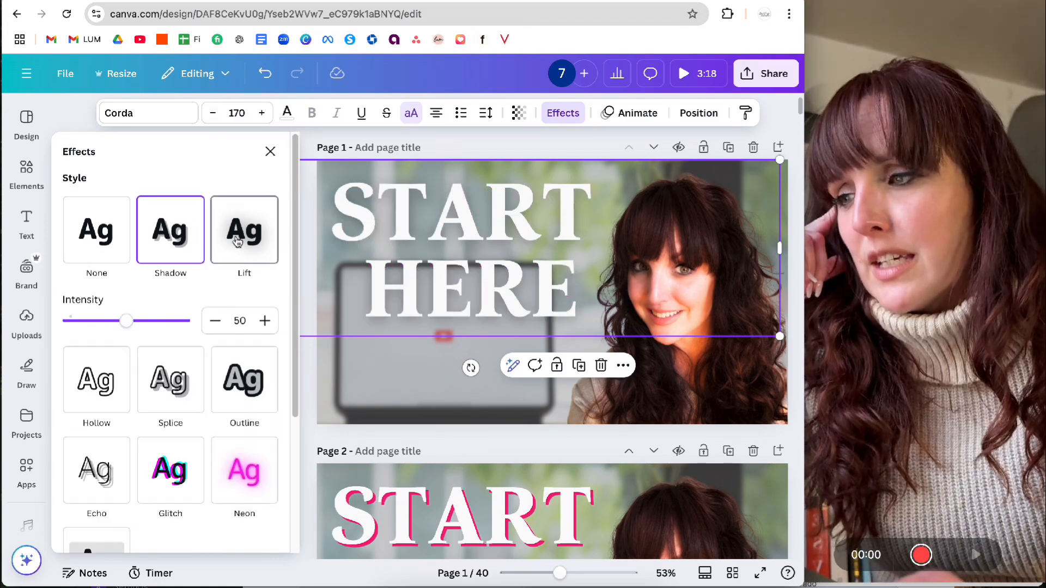
{"action": "left_click", "coordinate": [189, 249]}
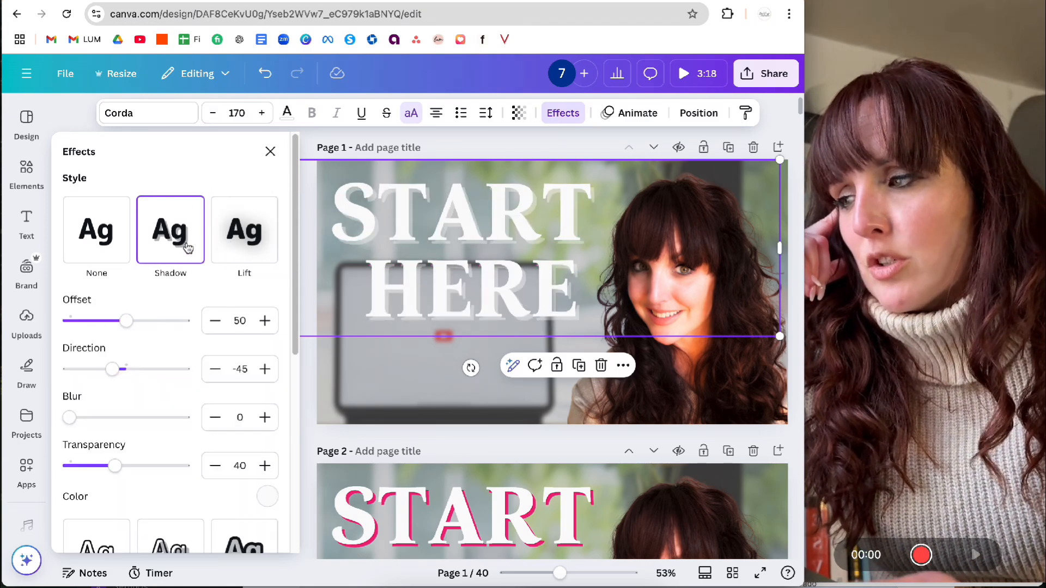
Delete the first page with the altered text effect and duplicate the remaining START HERE page
{"action": "left_click", "coordinate": [747, 147]}
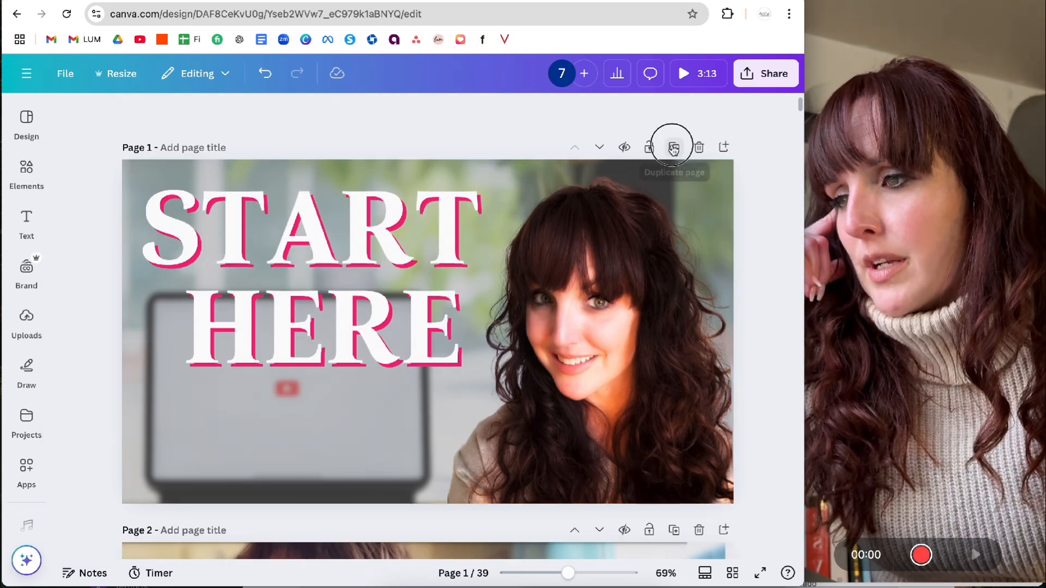
{"action": "left_click", "coordinate": [673, 148]}
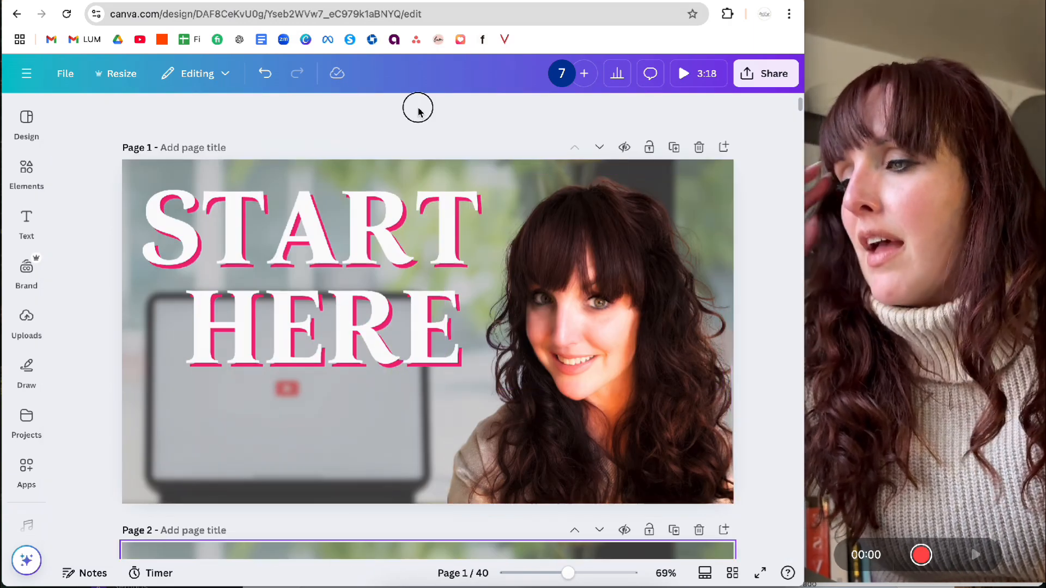
Search the elements library for "youtube" and show only the photo results
{"action": "left_click", "coordinate": [212, 438]}
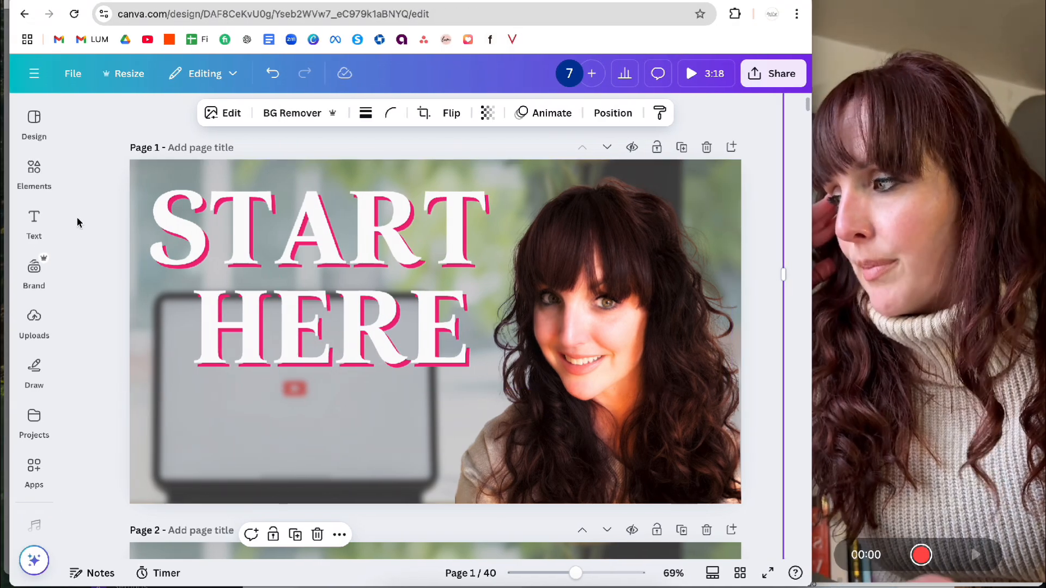
{"action": "left_click", "coordinate": [34, 171]}
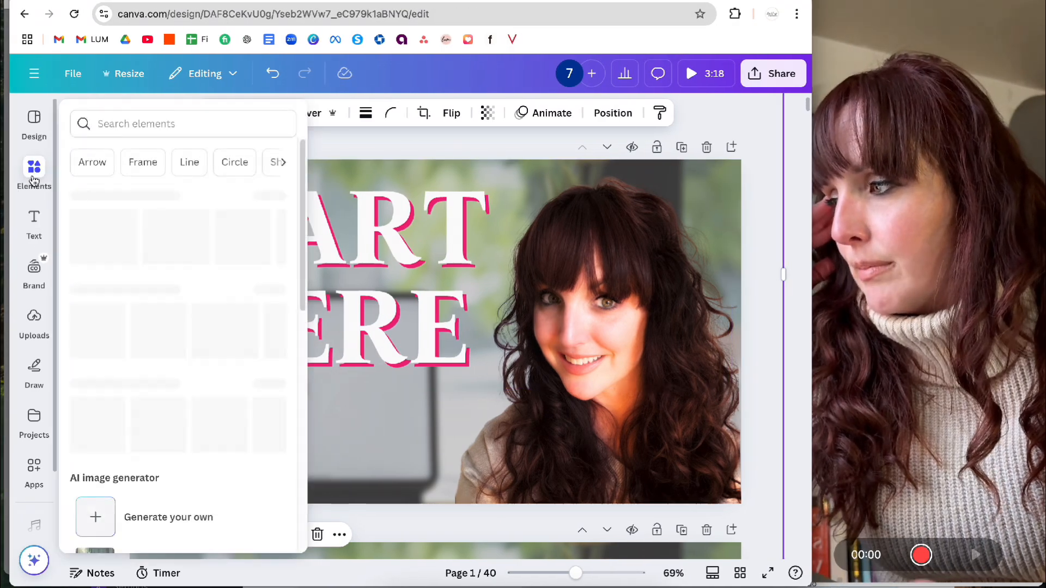
{"action": "left_click", "coordinate": [169, 119]}
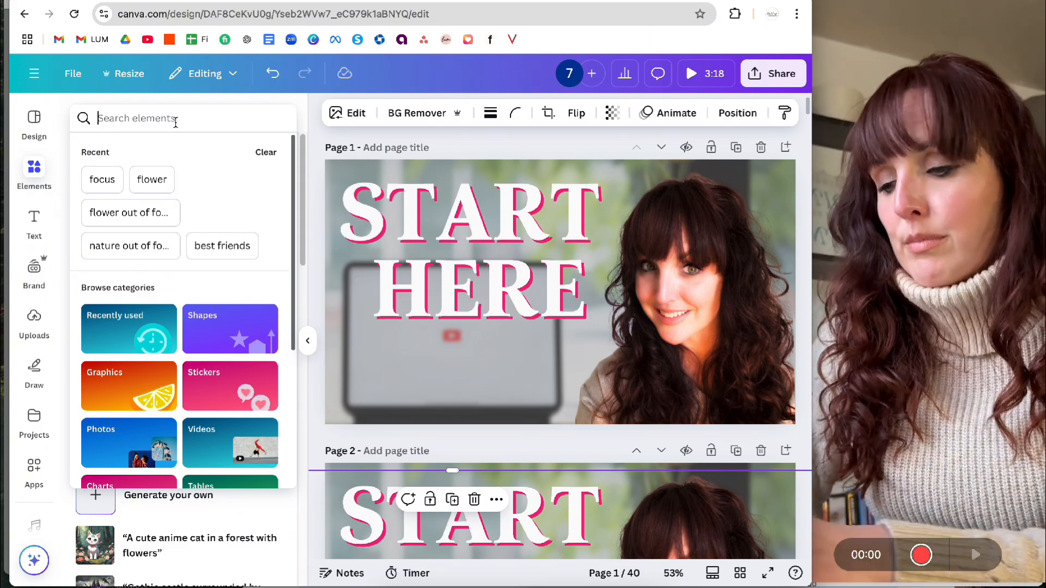
{"action": "type", "text": "you"}
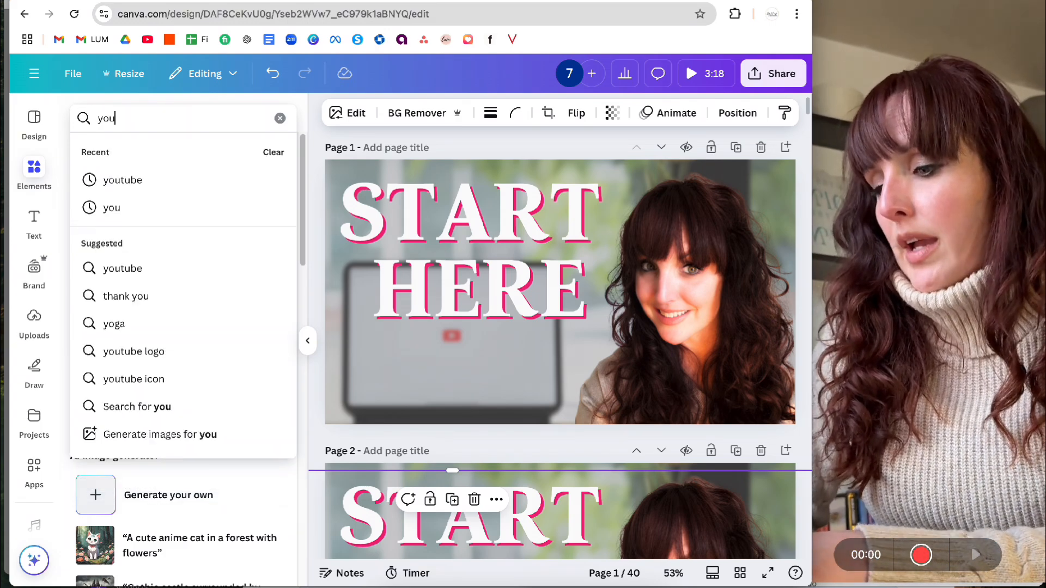
{"action": "type", "text": "tube"}
{"action": "key", "text": "Return"}
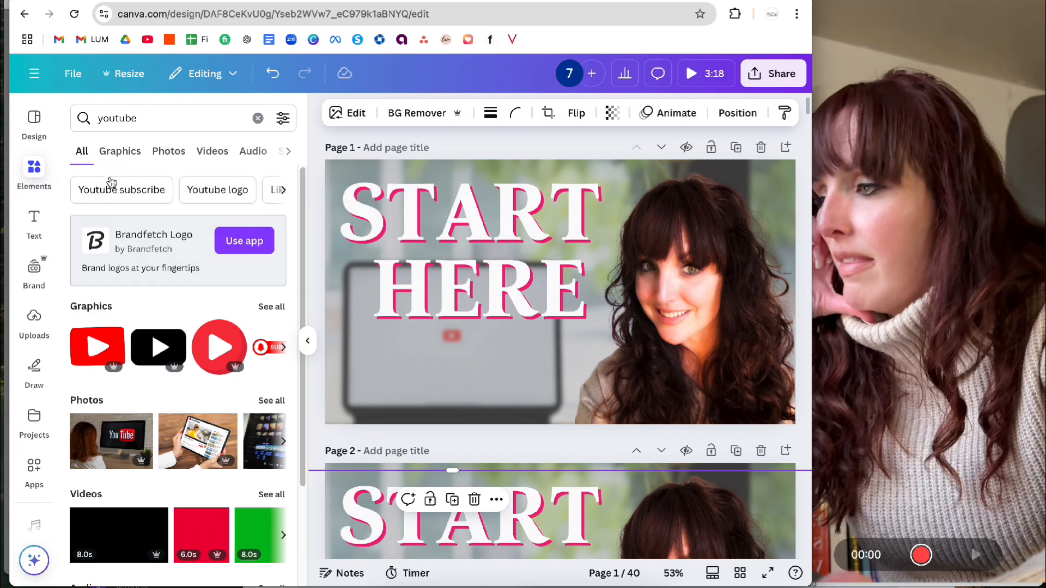
{"action": "left_click", "coordinate": [169, 152]}
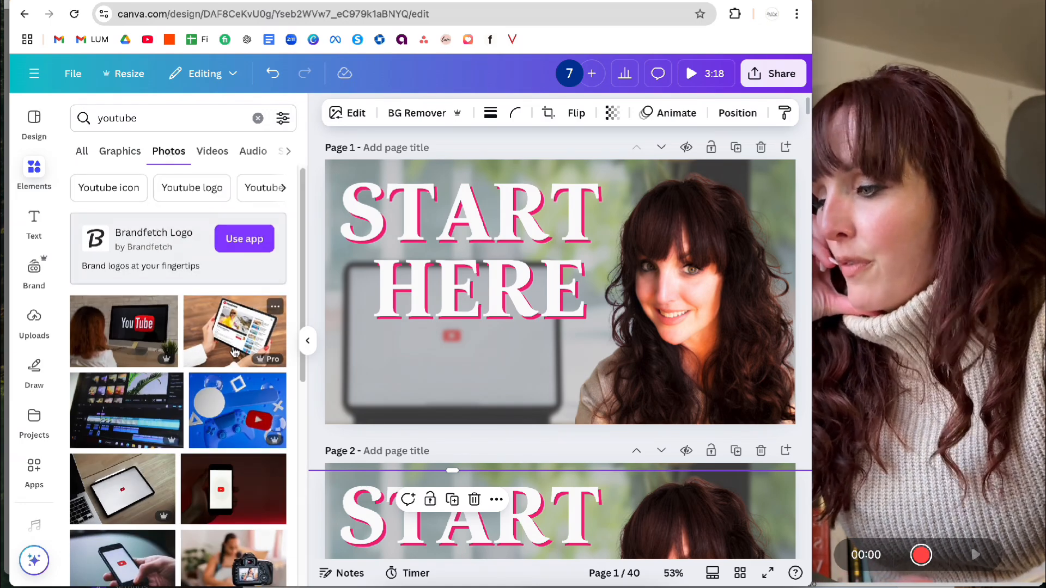
Try the stock photo of a laptop with the YouTube logo beside a tulip vase on page 1 and delete it
{"action": "scroll", "coordinate": [234, 357], "scroll_direction": "down", "scroll_amount": 4}
{"action": "scroll", "coordinate": [234, 357], "scroll_direction": "down", "scroll_amount": 10}
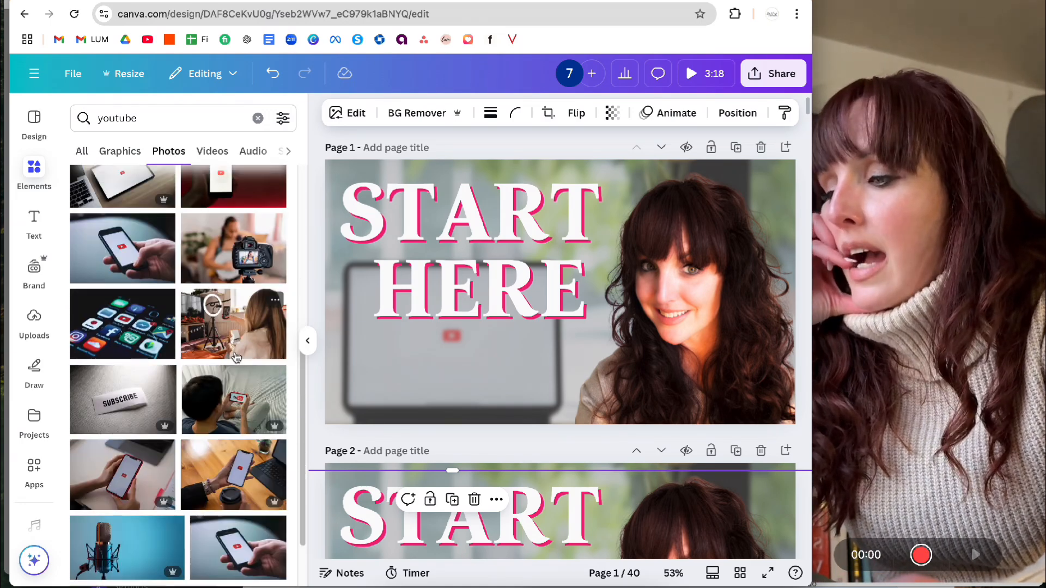
{"action": "scroll", "coordinate": [236, 359], "scroll_direction": "down", "scroll_amount": 5}
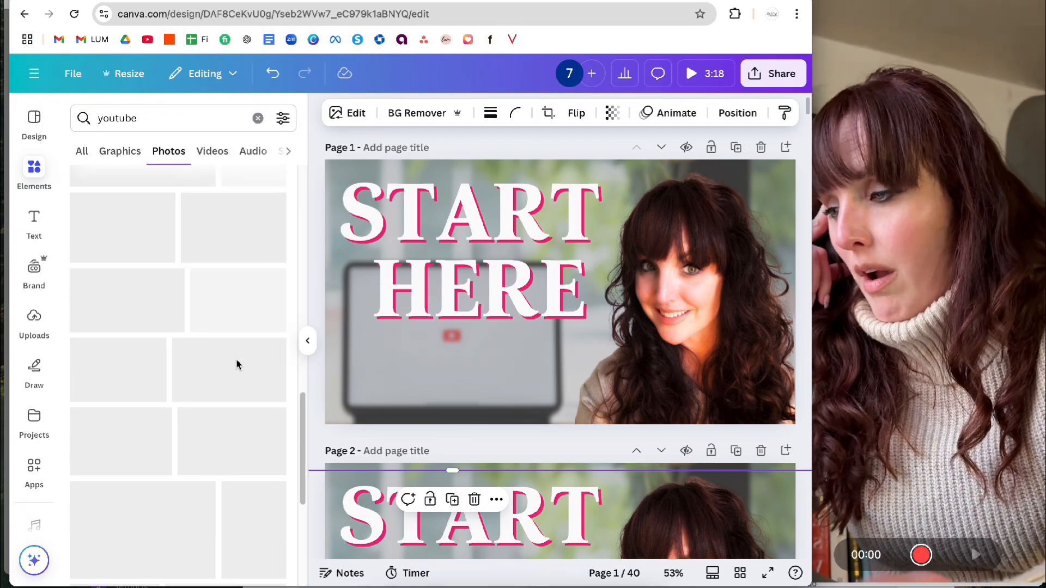
{"action": "scroll", "coordinate": [224, 382], "scroll_direction": "down", "scroll_amount": 3}
{"action": "scroll", "coordinate": [224, 376], "scroll_direction": "down", "scroll_amount": 7}
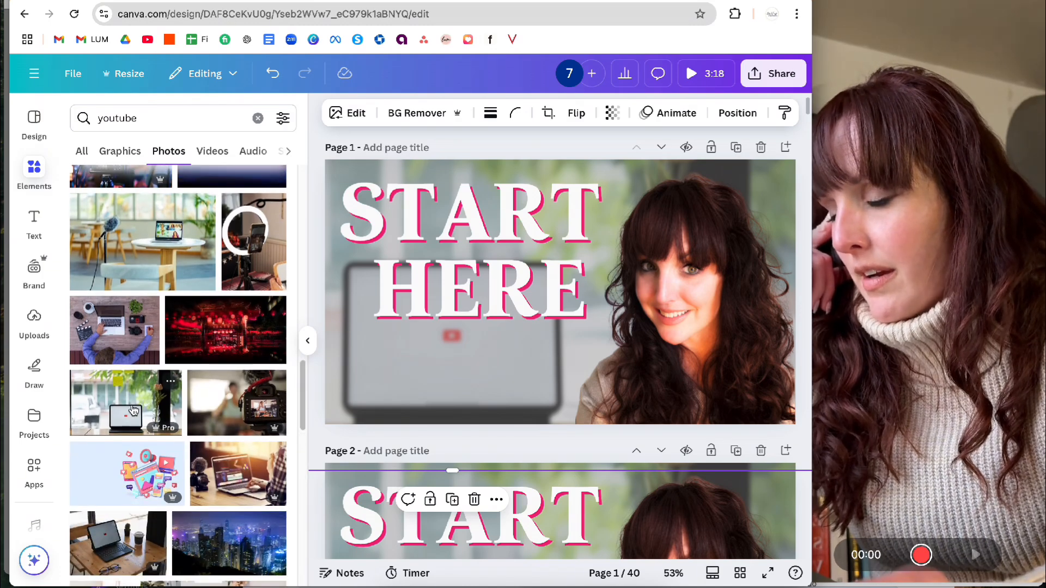
{"action": "left_click", "coordinate": [134, 410]}
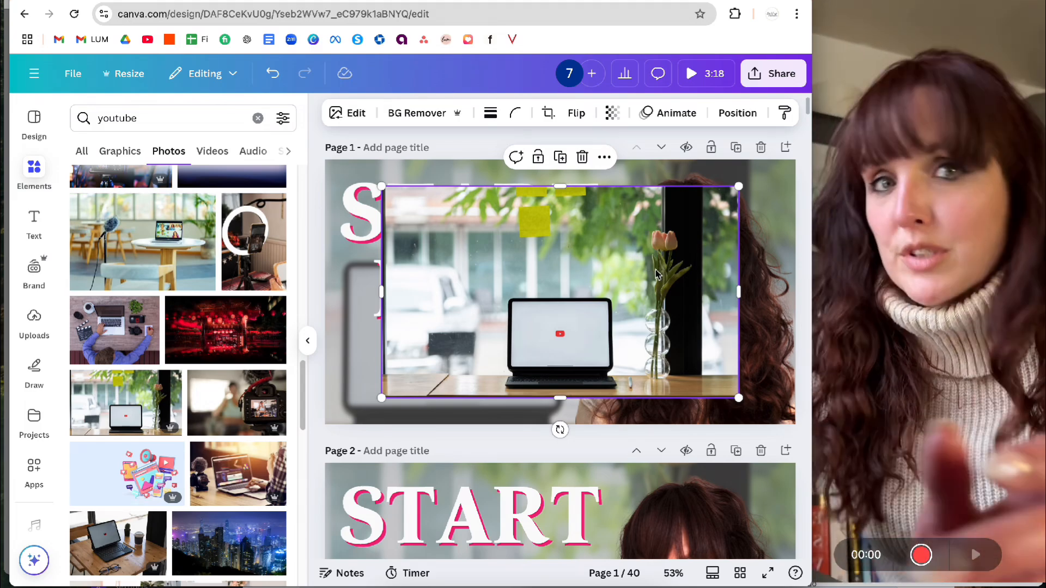
{"action": "key", "text": "Delete"}
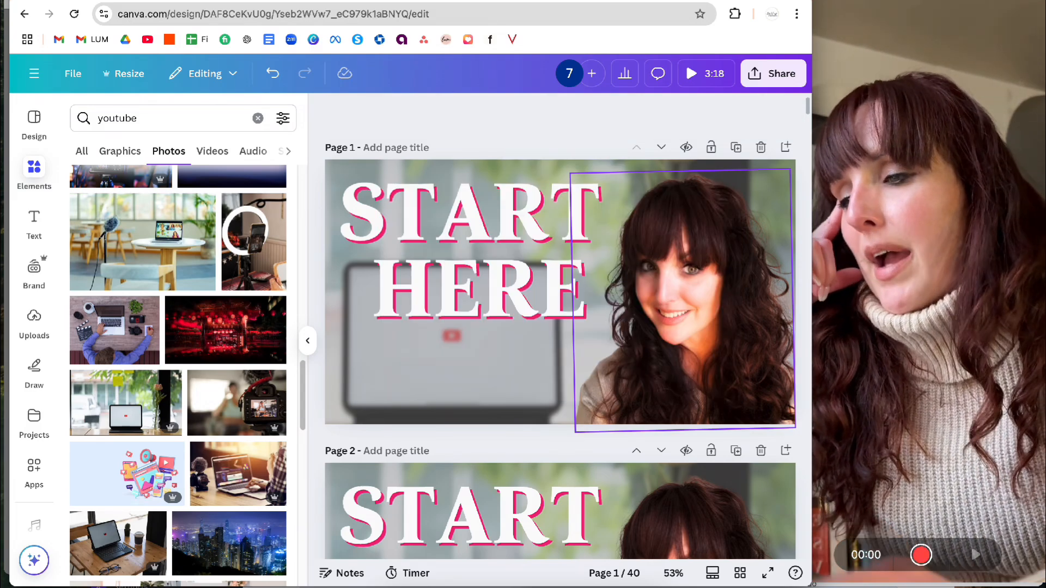
Review the backgrounds of the existing thumbnails down to the HONEST TRUTH page and return to page 1
{"action": "scroll", "coordinate": [397, 294], "scroll_direction": "down", "scroll_amount": 20}
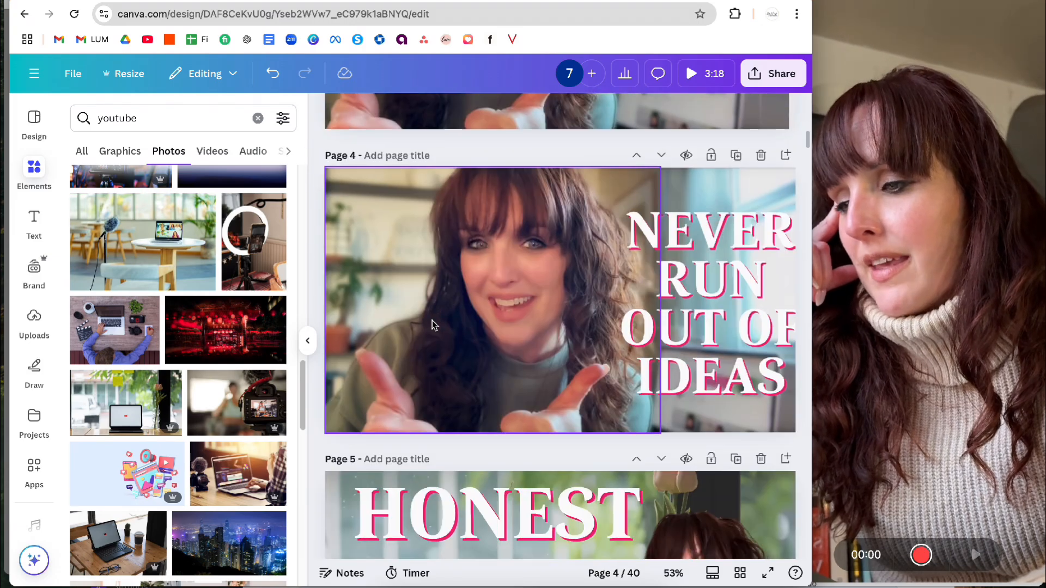
{"action": "scroll", "coordinate": [433, 318], "scroll_direction": "up", "scroll_amount": 3}
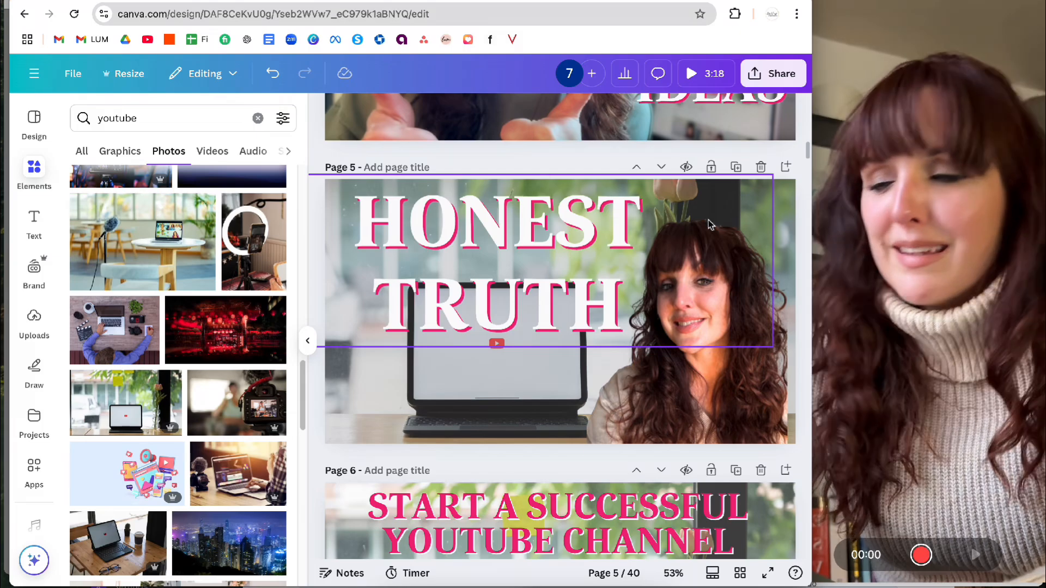
{"action": "scroll", "coordinate": [701, 238], "scroll_direction": "up", "scroll_amount": 15}
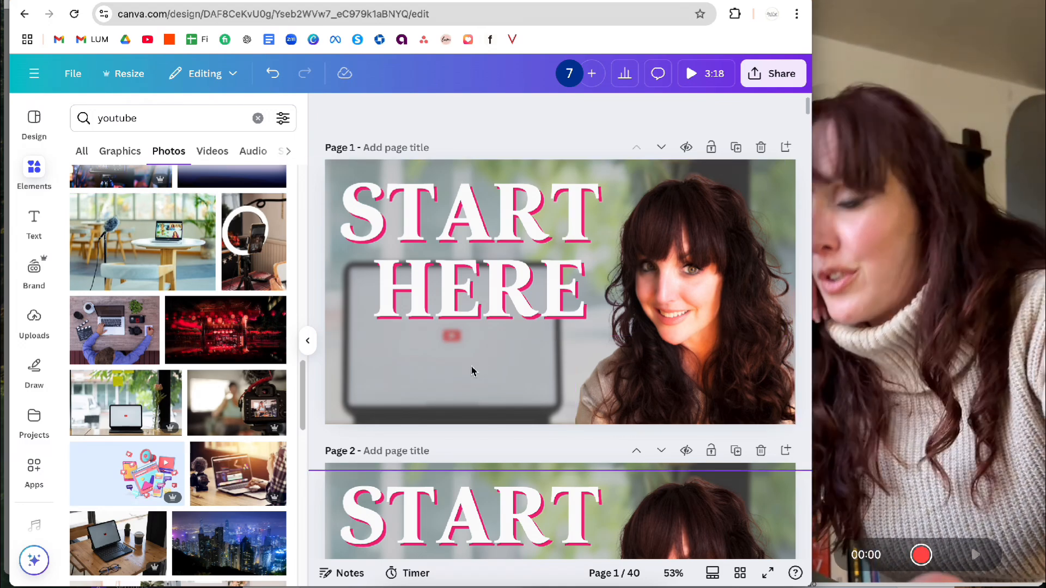
Search the photos for "canva" and replace page 1's background image with the photo of hands on an open laptop
{"action": "scroll", "coordinate": [218, 398], "scroll_direction": "down", "scroll_amount": 1}
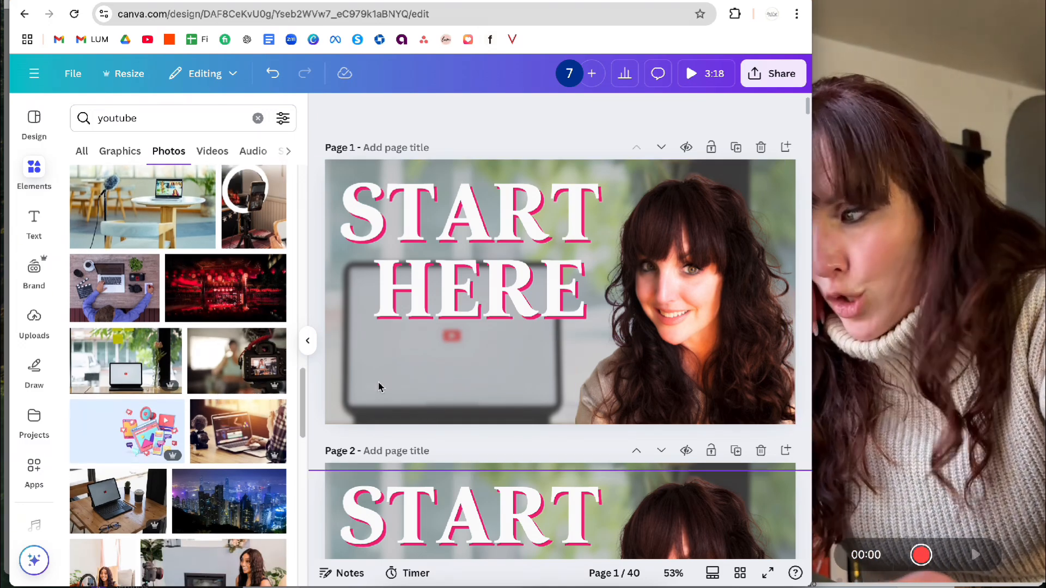
{"action": "left_click", "coordinate": [137, 118]}
{"action": "double_click", "coordinate": [137, 118]}
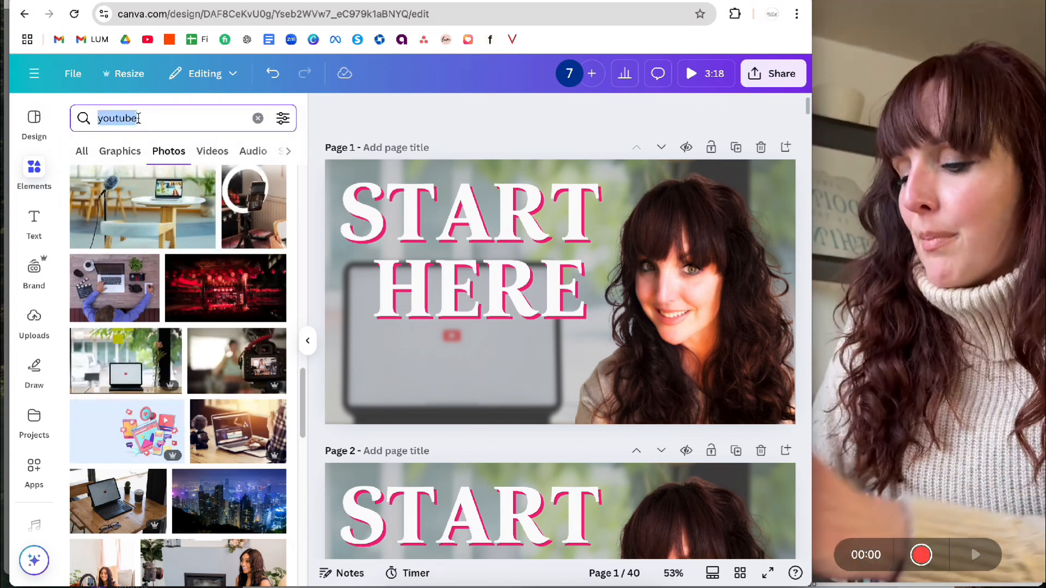
{"action": "type", "text": "canva"}
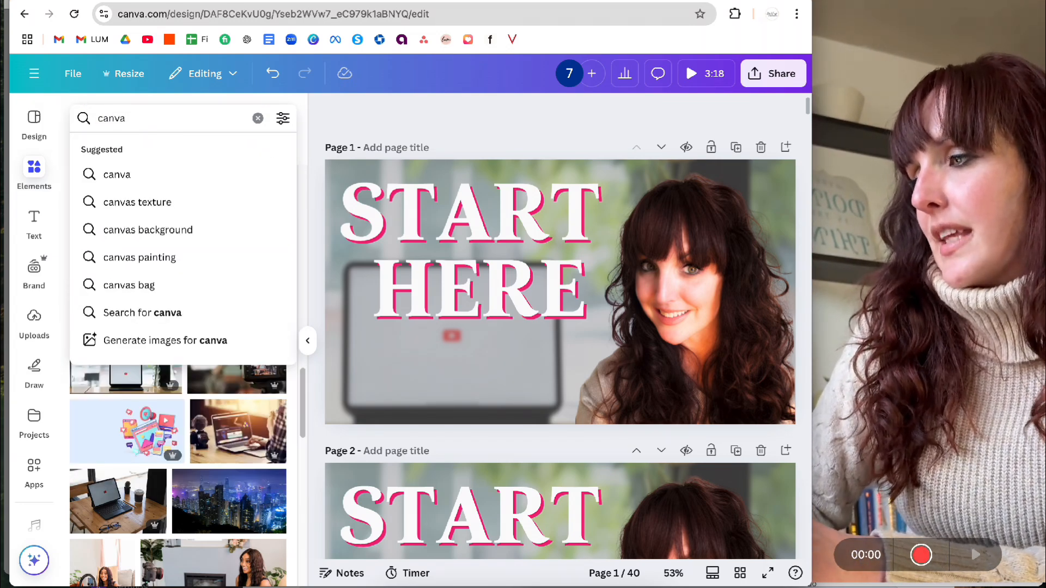
{"action": "key", "text": "Return"}
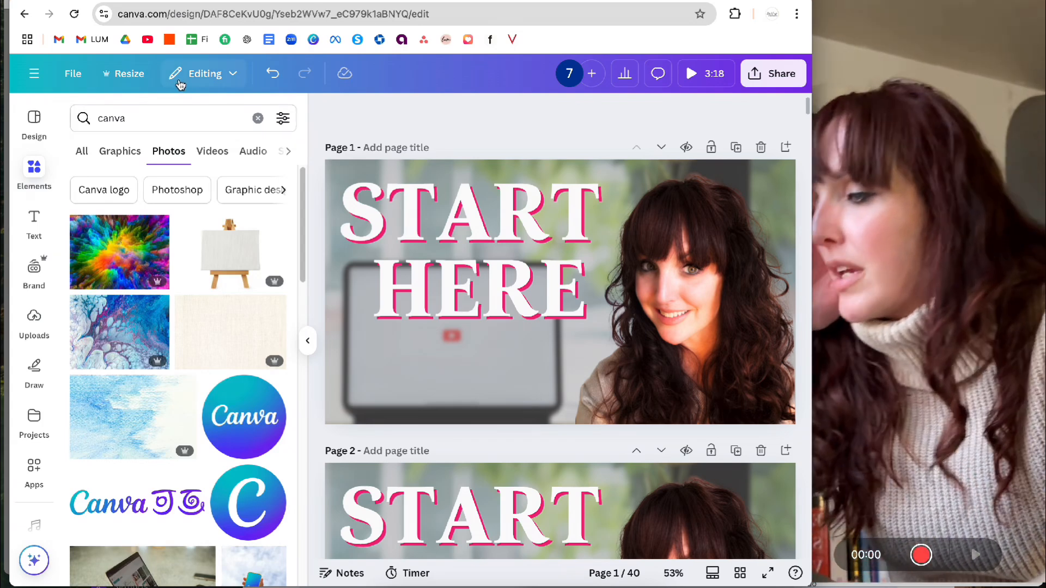
{"action": "scroll", "coordinate": [178, 251], "scroll_direction": "down", "scroll_amount": 3}
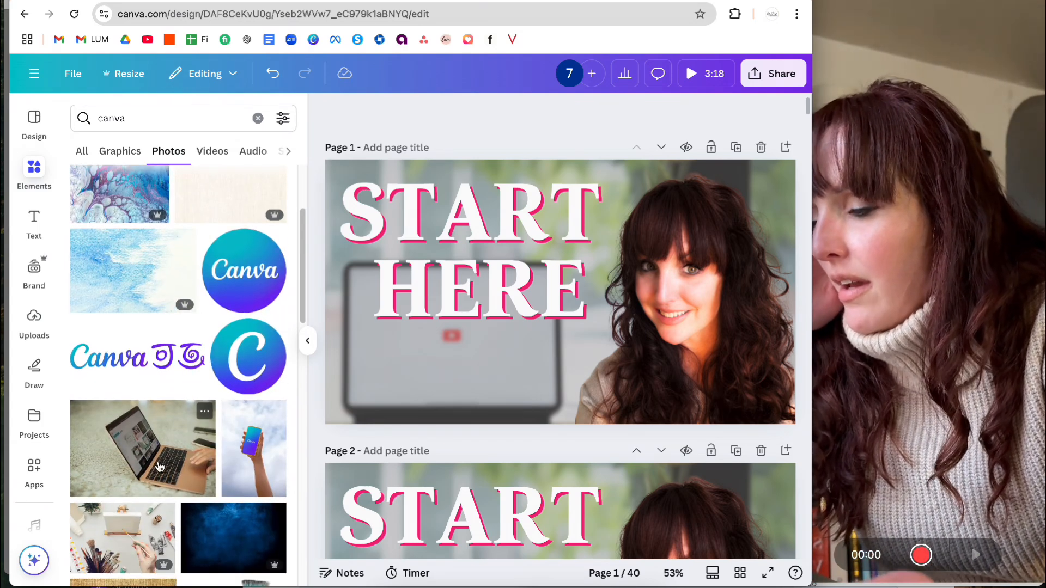
{"action": "left_click_drag", "start_coordinate": [201, 414], "coordinate": [340, 412]}
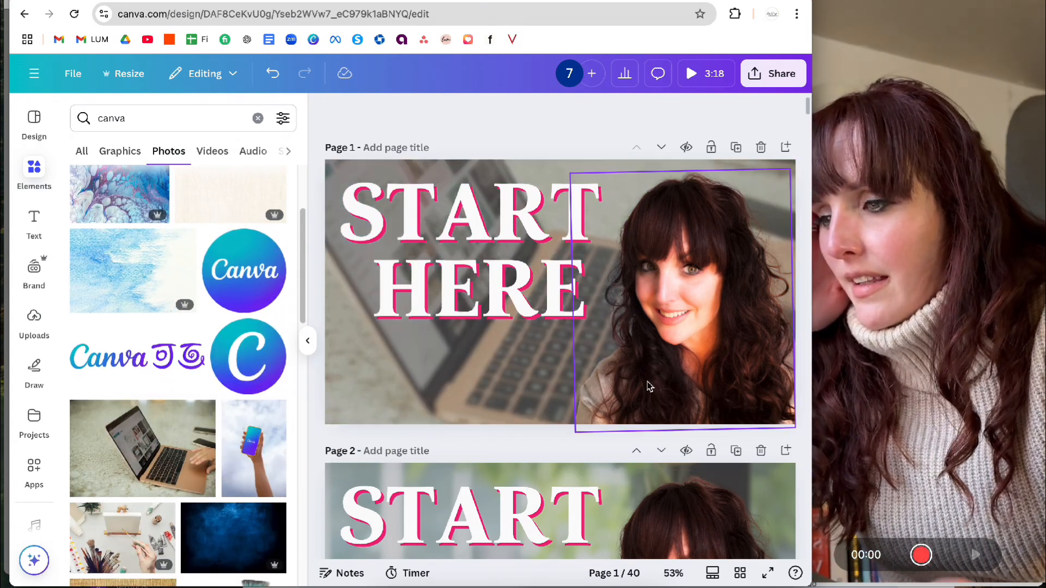
Scale down the laptop background photo on page 1 and shift it so more of the laptop sits behind the START HERE text
{"action": "left_click", "coordinate": [452, 474]}
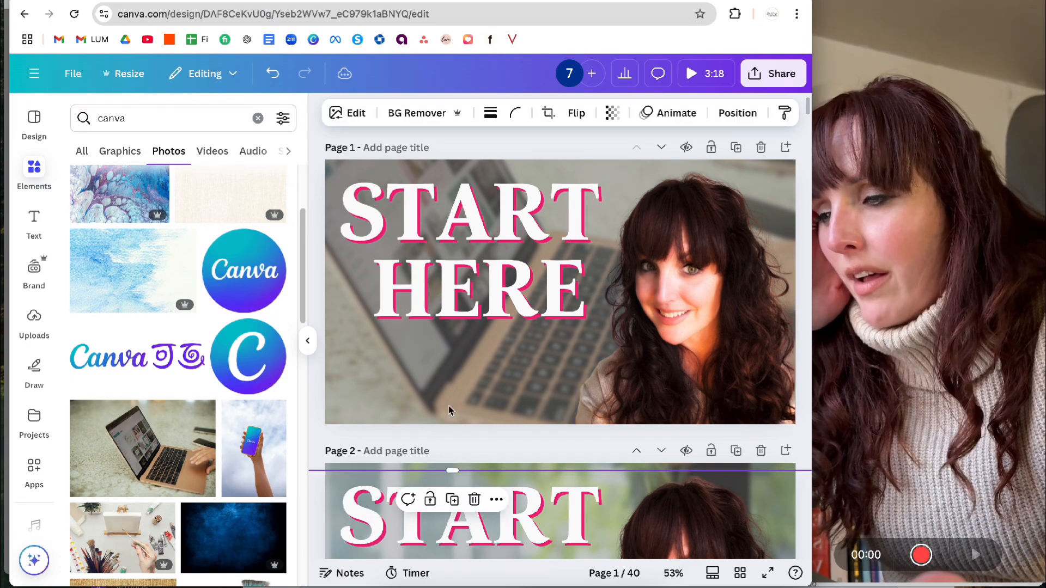
{"action": "left_click", "coordinate": [307, 341]}
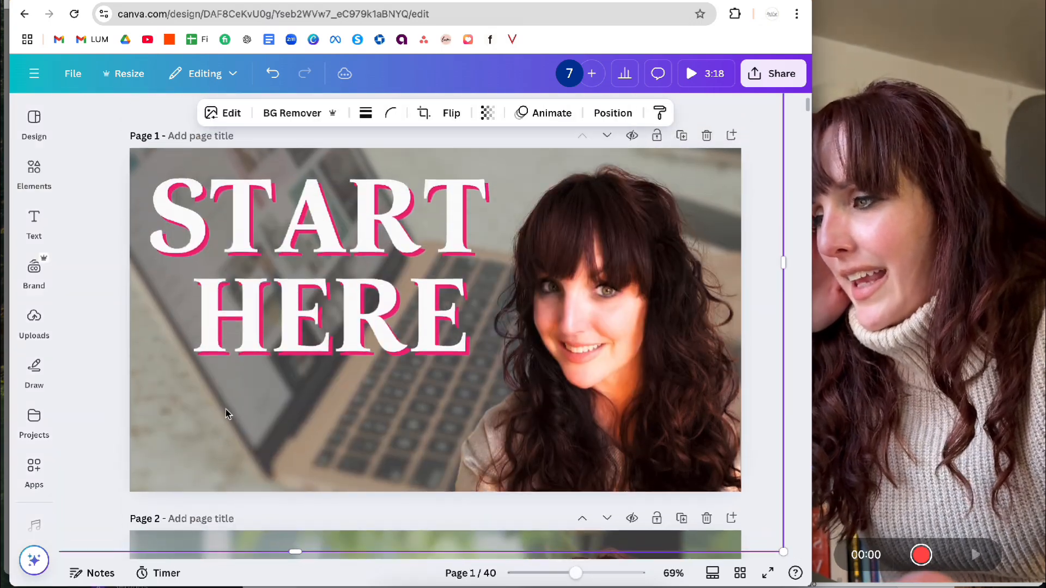
{"action": "scroll", "coordinate": [200, 460], "scroll_direction": "down", "scroll_amount": 1}
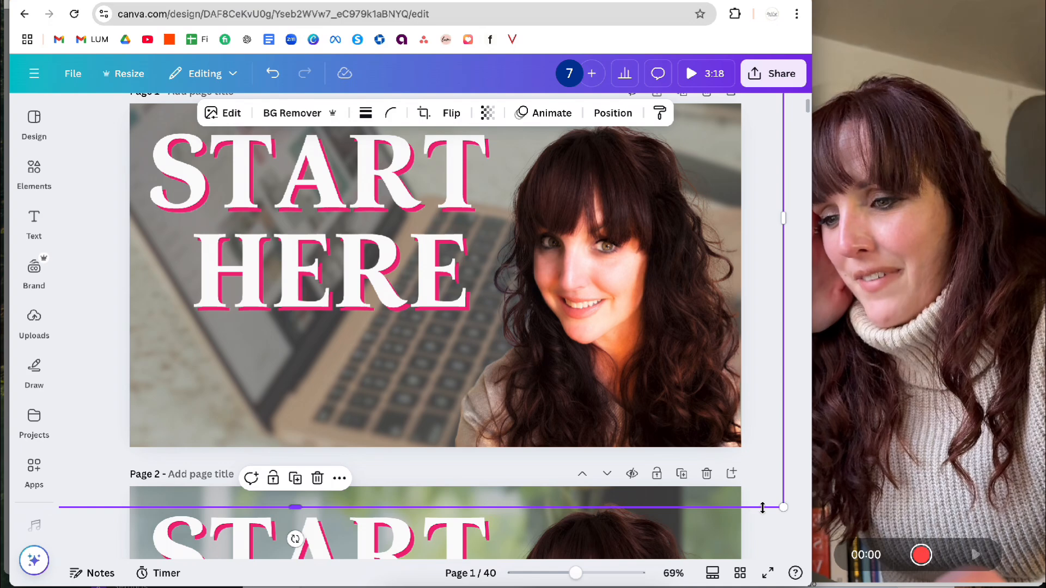
{"action": "left_click_drag", "start_coordinate": [782, 508], "coordinate": [644, 424]}
{"action": "left_click_drag", "start_coordinate": [348, 373], "coordinate": [444, 411]}
{"action": "scroll", "coordinate": [406, 413], "scroll_direction": "up", "scroll_amount": 1}
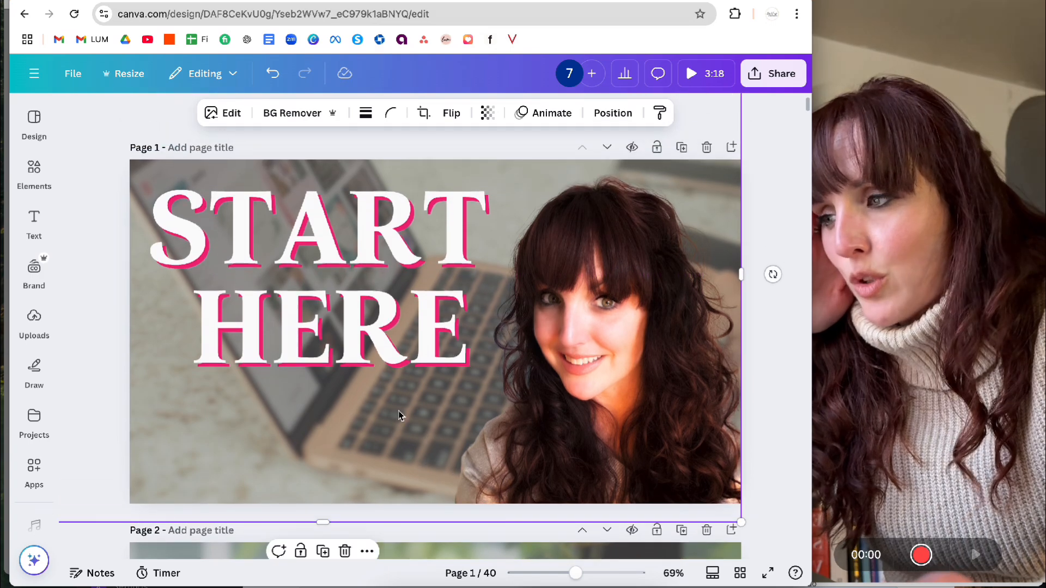
{"action": "left_click_drag", "start_coordinate": [741, 522], "coordinate": [613, 473]}
{"action": "left_click_drag", "start_coordinate": [284, 401], "coordinate": [401, 450]}
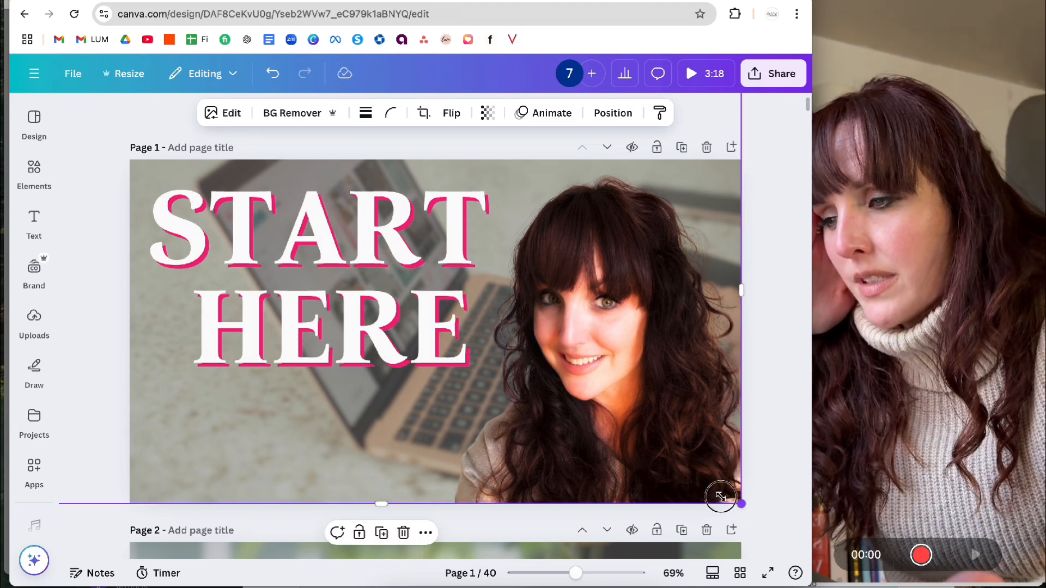
Resize and reposition the laptop background until it covers all of page 1 with the laptop screen behind the text
{"action": "left_click_drag", "start_coordinate": [720, 496], "coordinate": [474, 351]}
{"action": "left_click_drag", "start_coordinate": [246, 169], "coordinate": [349, 249]}
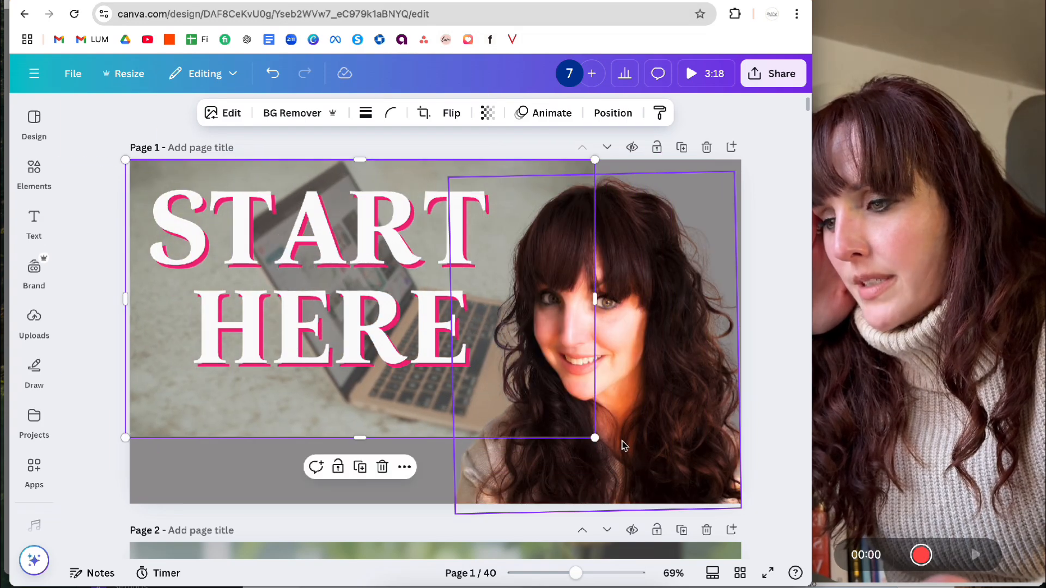
{"action": "left_click_drag", "start_coordinate": [594, 438], "coordinate": [741, 512]}
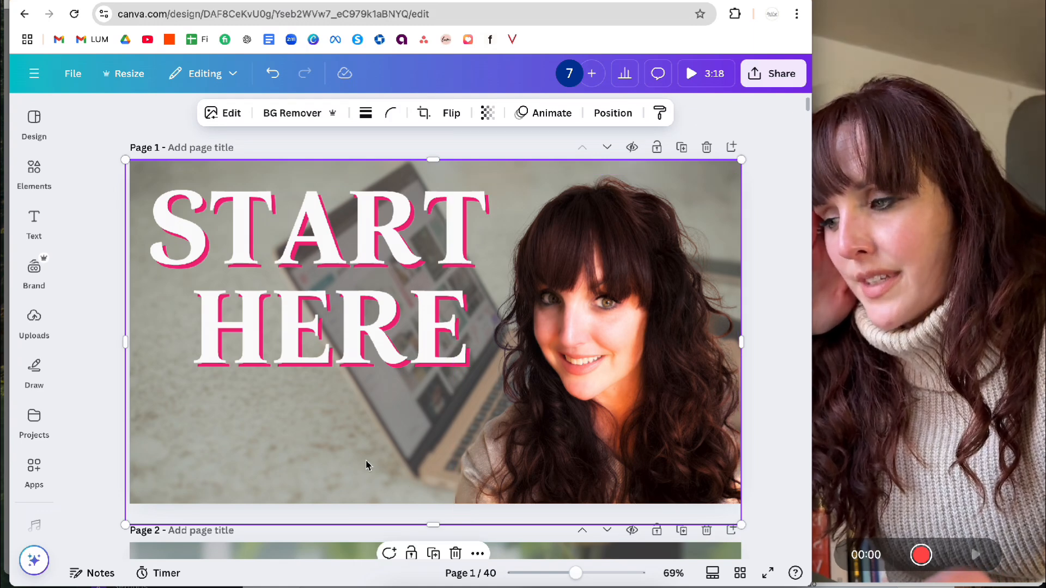
{"action": "left_click_drag", "start_coordinate": [367, 465], "coordinate": [294, 427]}
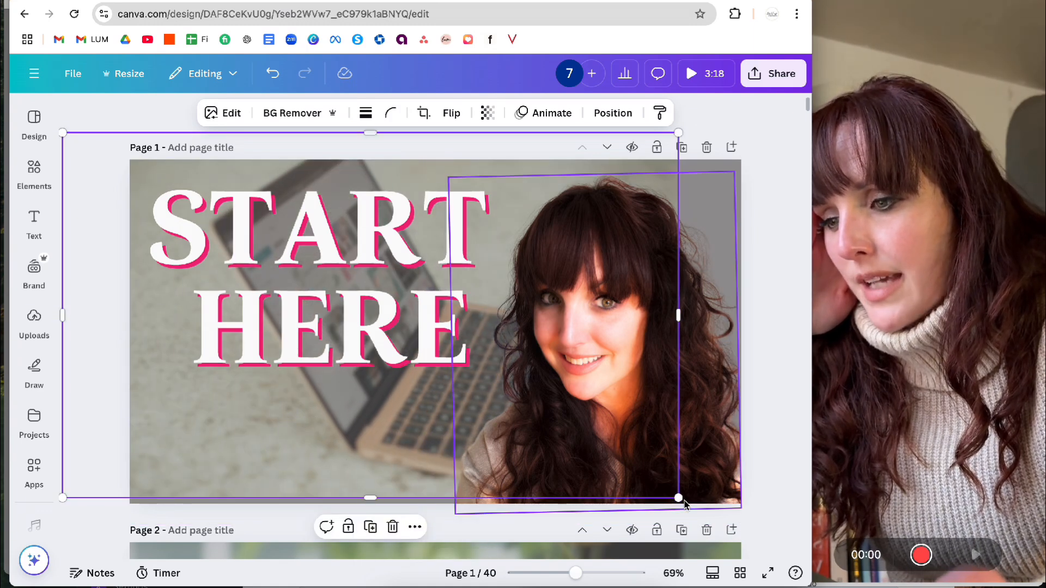
{"action": "left_click_drag", "start_coordinate": [684, 504], "coordinate": [749, 536]}
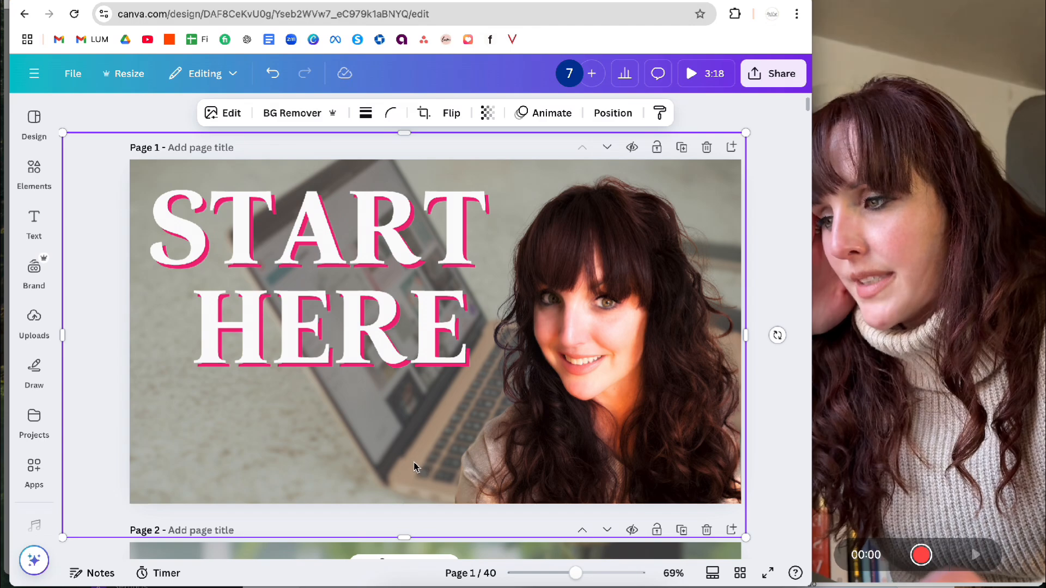
{"action": "left_click_drag", "start_coordinate": [414, 467], "coordinate": [325, 443]}
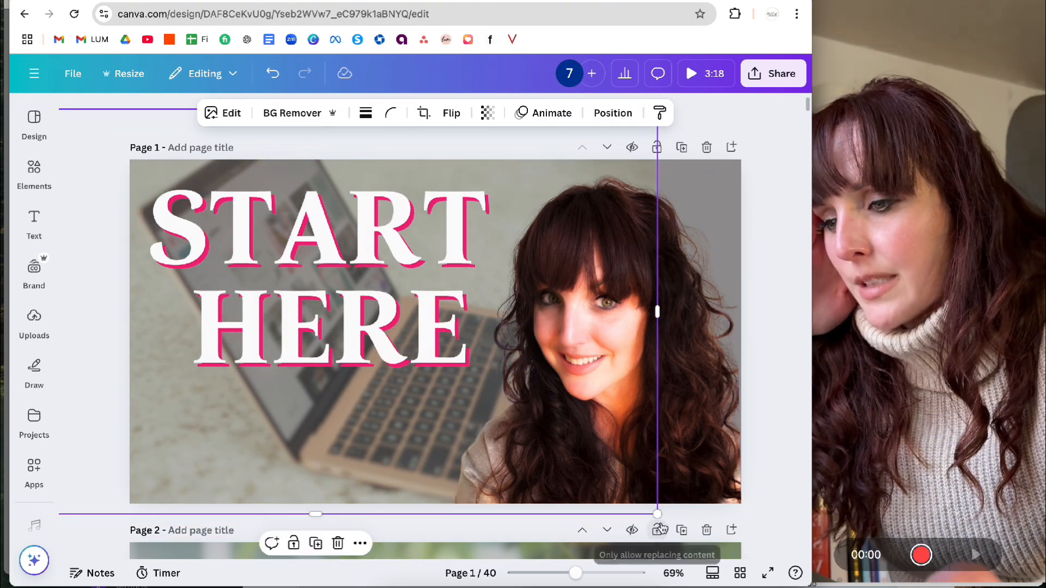
{"action": "left_click_drag", "start_coordinate": [657, 514], "coordinate": [754, 535]}
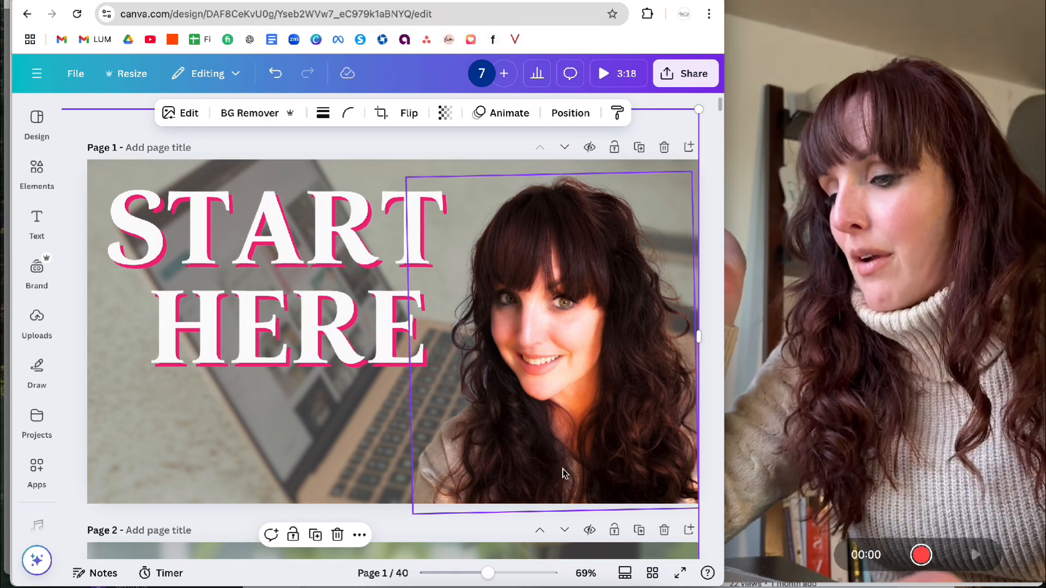
Try the laptop background's transparency at 100 and set it to 53
{"action": "left_click", "coordinate": [445, 113]}
{"action": "left_click_drag", "start_coordinate": [432, 169], "coordinate": [597, 180]}
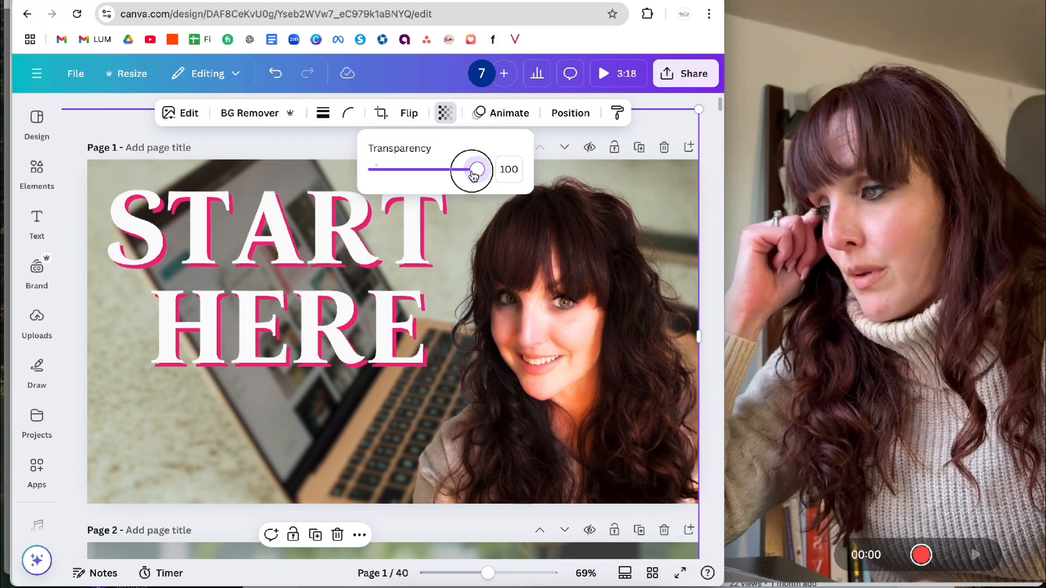
{"action": "left_click_drag", "start_coordinate": [474, 173], "coordinate": [428, 169]}
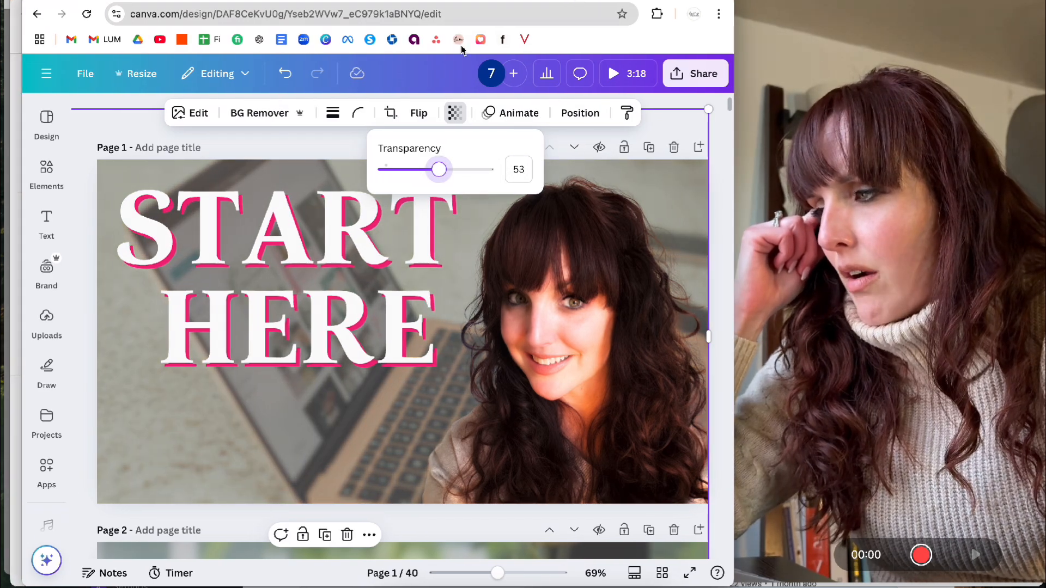
Open the laptop background's image editing options and add a blank page after page 1
{"action": "left_click", "coordinate": [202, 117]}
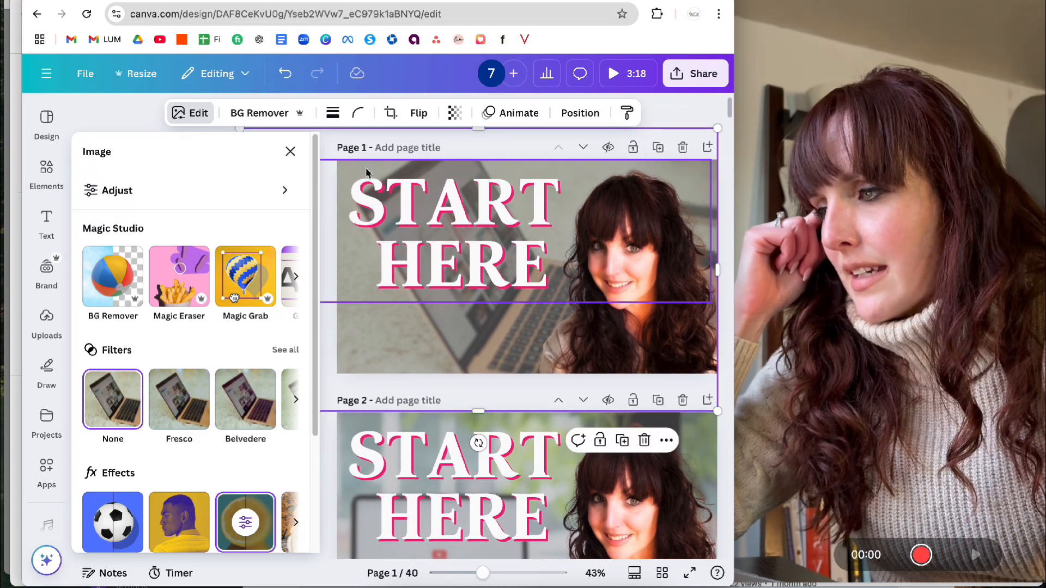
{"action": "left_click", "coordinate": [708, 148]}
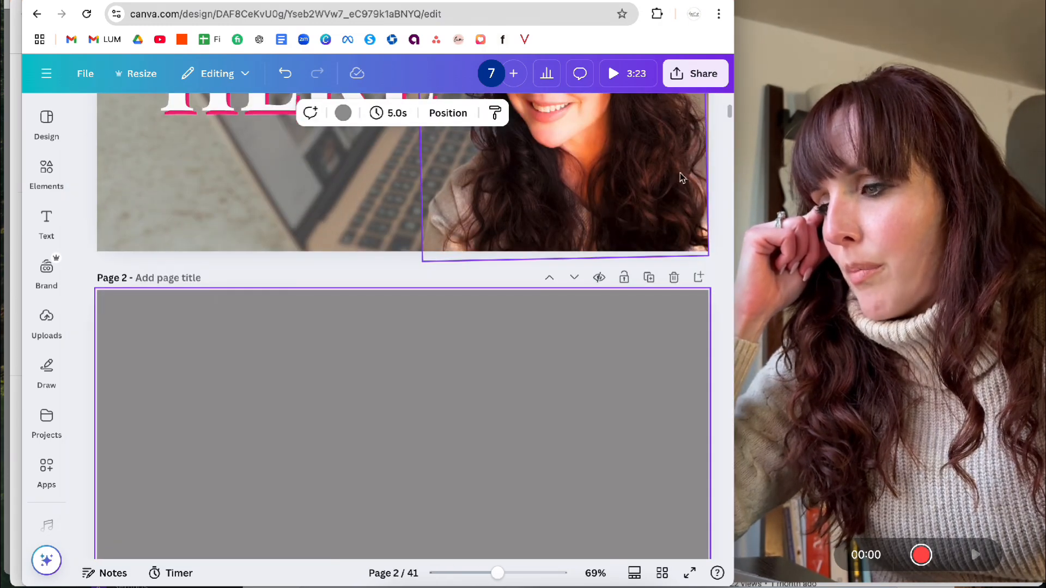
Fill the blank page 2 with the laptop photo from the "canva" photo results
{"action": "scroll", "coordinate": [104, 288], "scroll_direction": "down", "scroll_amount": 2}
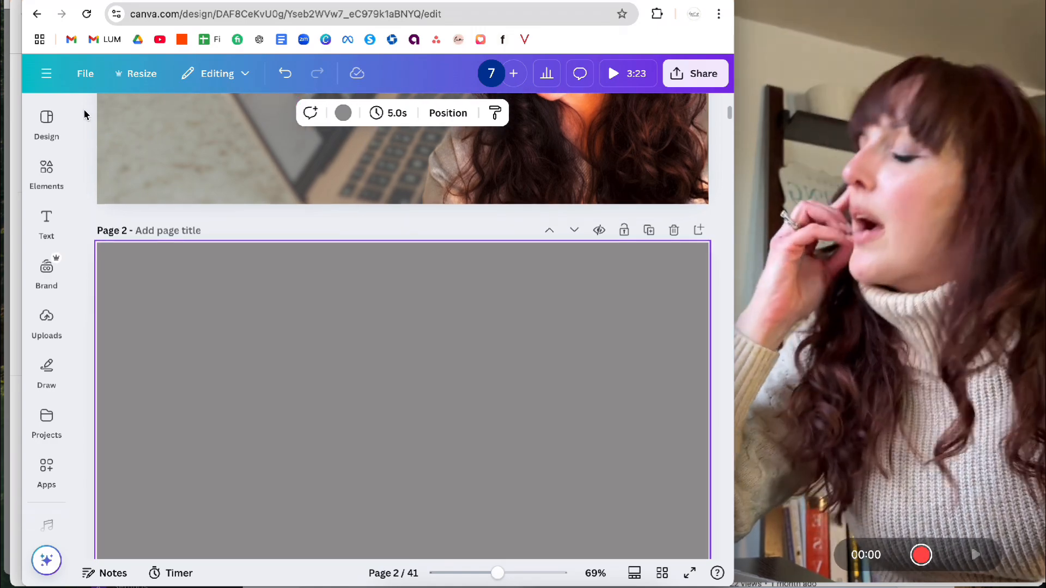
{"action": "left_click", "coordinate": [46, 170]}
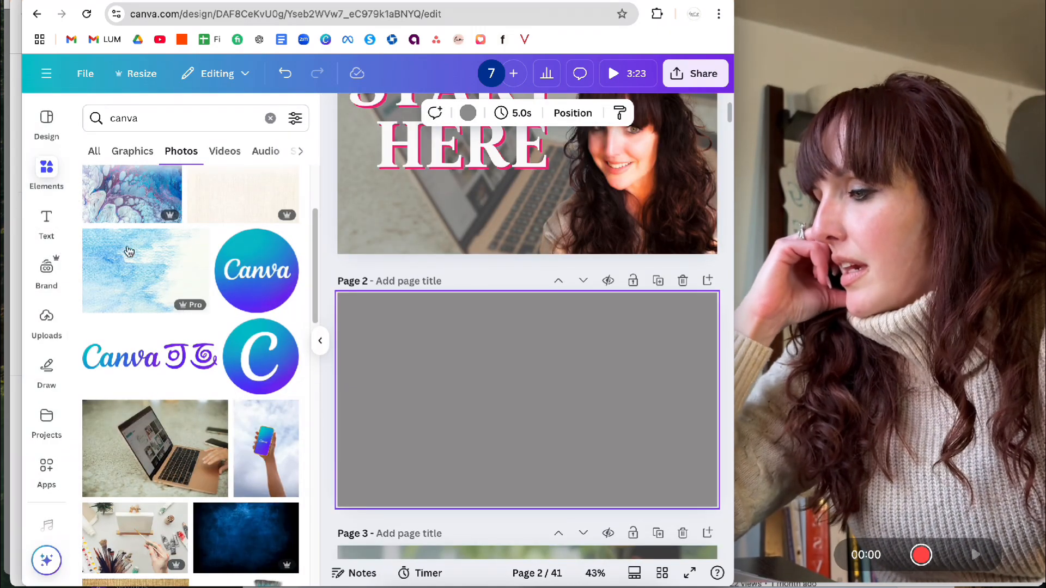
{"action": "left_click_drag", "start_coordinate": [155, 449], "coordinate": [350, 403]}
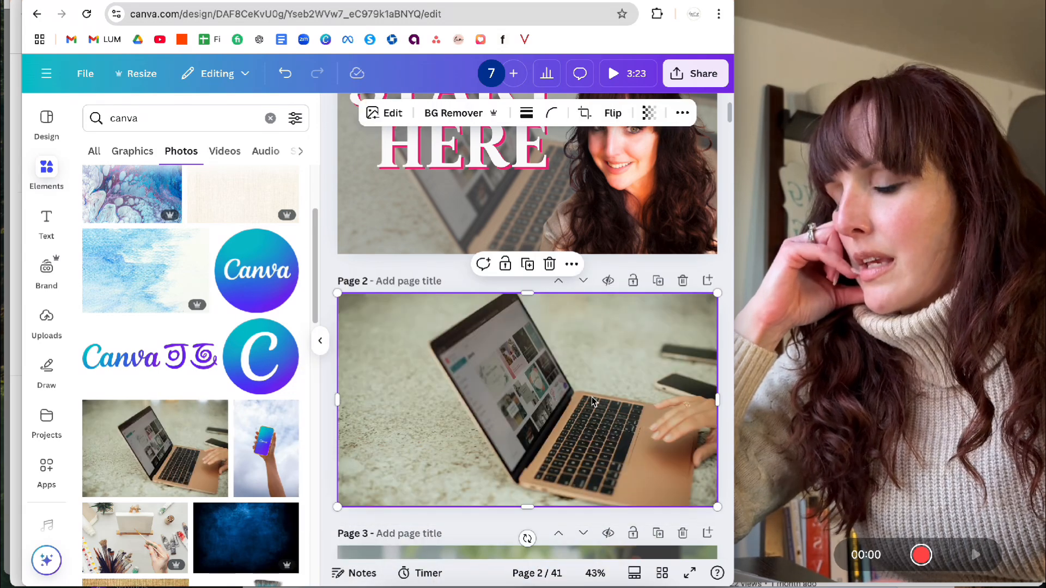
Compare the unedited laptop photo on page 2 with the blurred, semi-transparent version on page 1
{"action": "scroll", "coordinate": [556, 305], "scroll_direction": "up", "scroll_amount": 3}
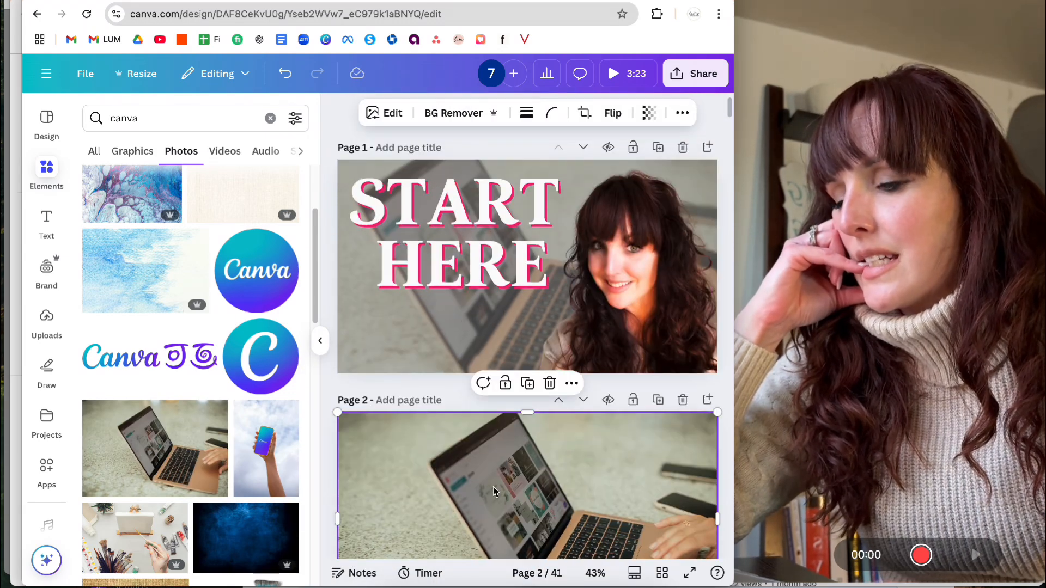
{"action": "scroll", "coordinate": [493, 492], "scroll_direction": "down", "scroll_amount": 3}
{"action": "left_click", "coordinate": [395, 214]}
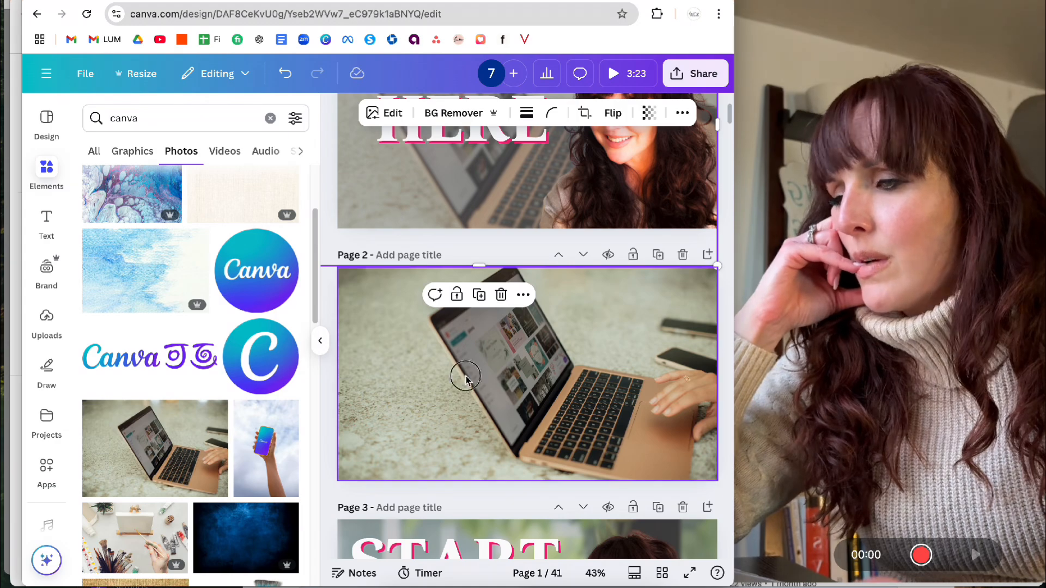
{"action": "scroll", "coordinate": [466, 380], "scroll_direction": "up", "scroll_amount": 3}
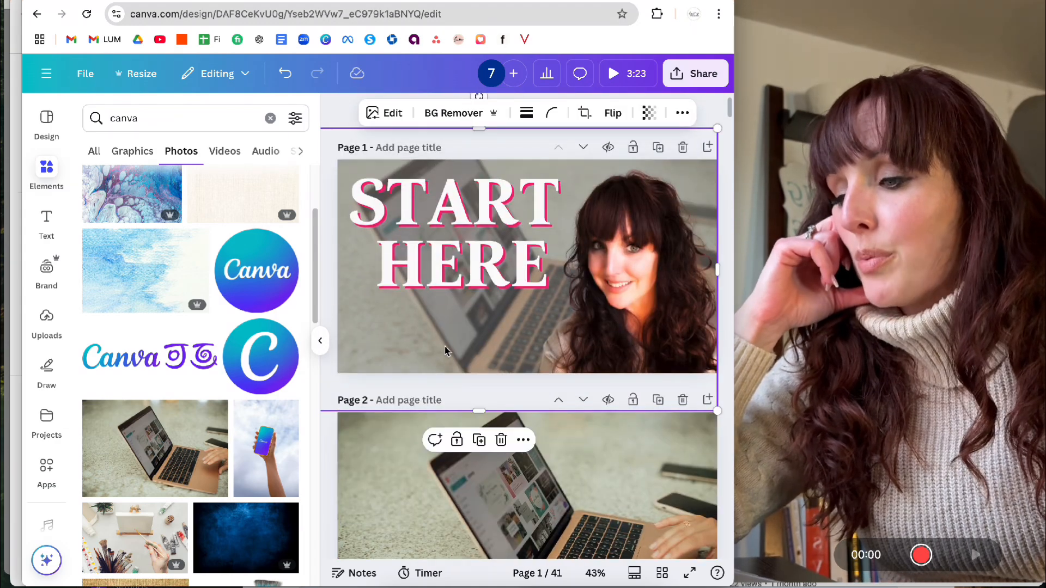
{"action": "scroll", "coordinate": [445, 350], "scroll_direction": "down", "scroll_amount": 1}
{"action": "scroll", "coordinate": [602, 442], "scroll_direction": "down", "scroll_amount": 2}
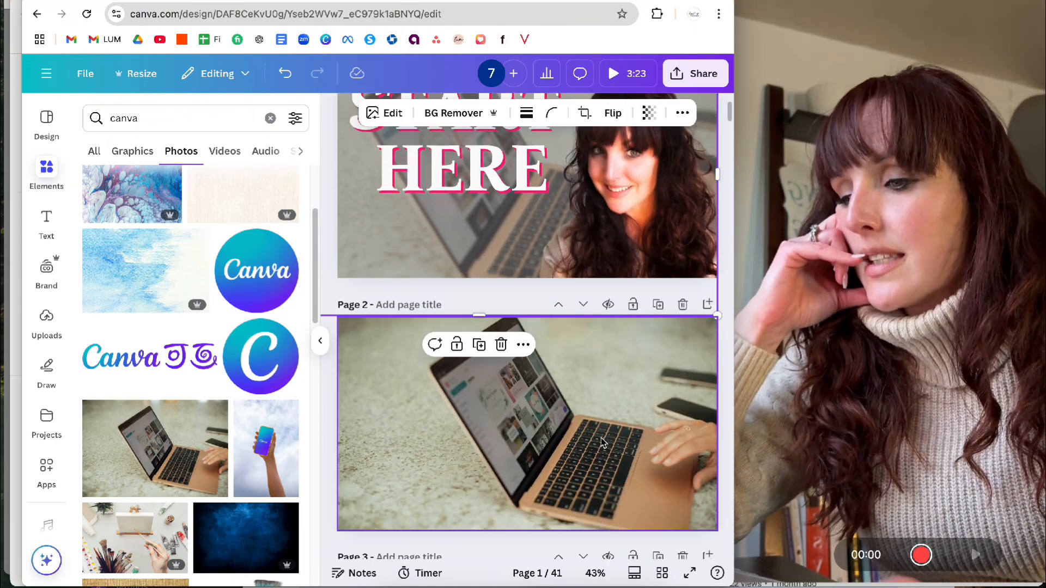
{"action": "scroll", "coordinate": [603, 439], "scroll_direction": "up", "scroll_amount": 1}
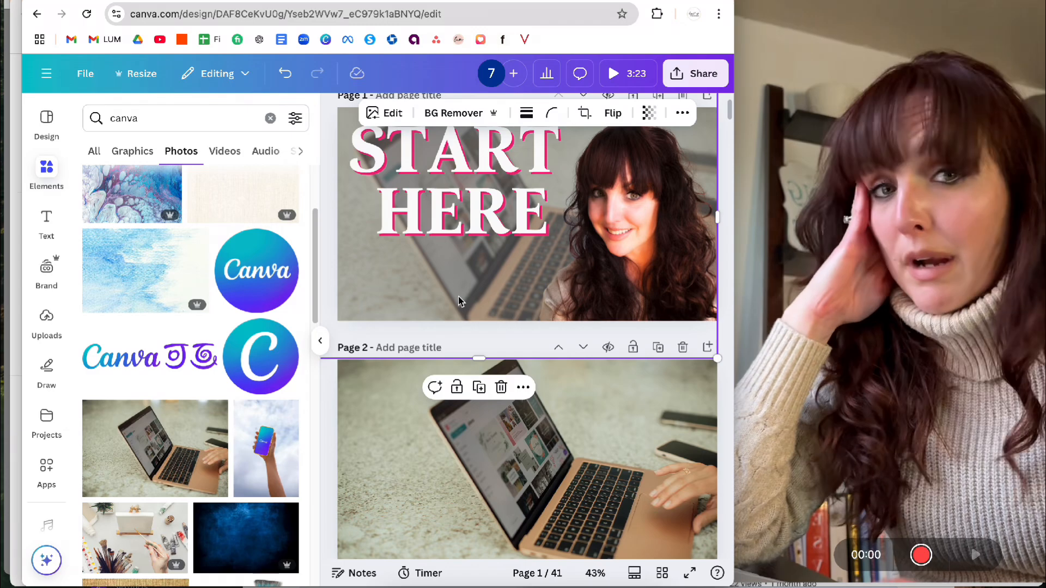
{"action": "scroll", "coordinate": [462, 303], "scroll_direction": "up", "scroll_amount": 2}
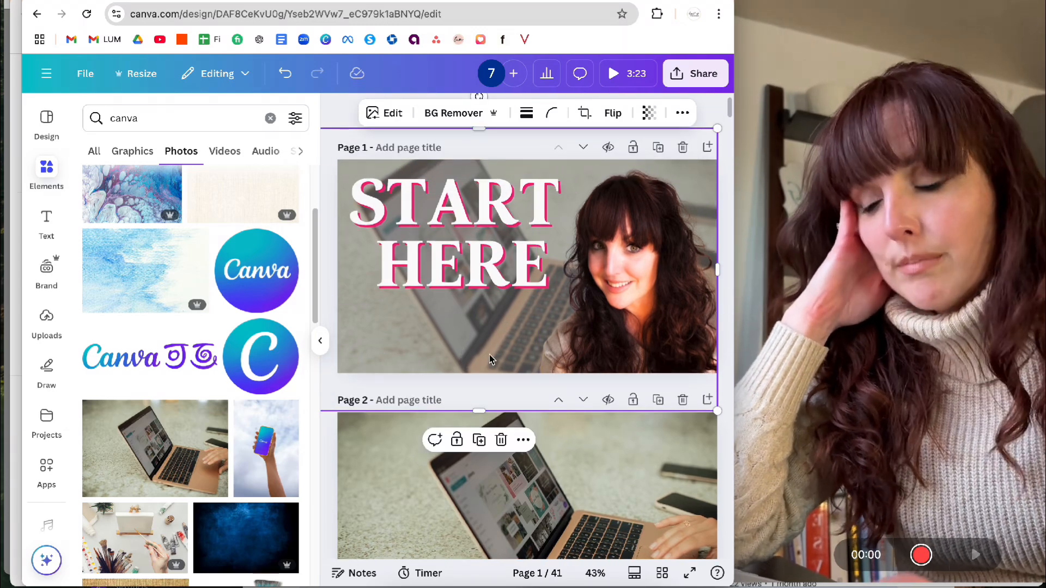
Try white as page 1's background color behind the semi-transparent laptop photo, and undo the color and position changes
{"action": "left_click_drag", "start_coordinate": [489, 359], "coordinate": [488, 291]}
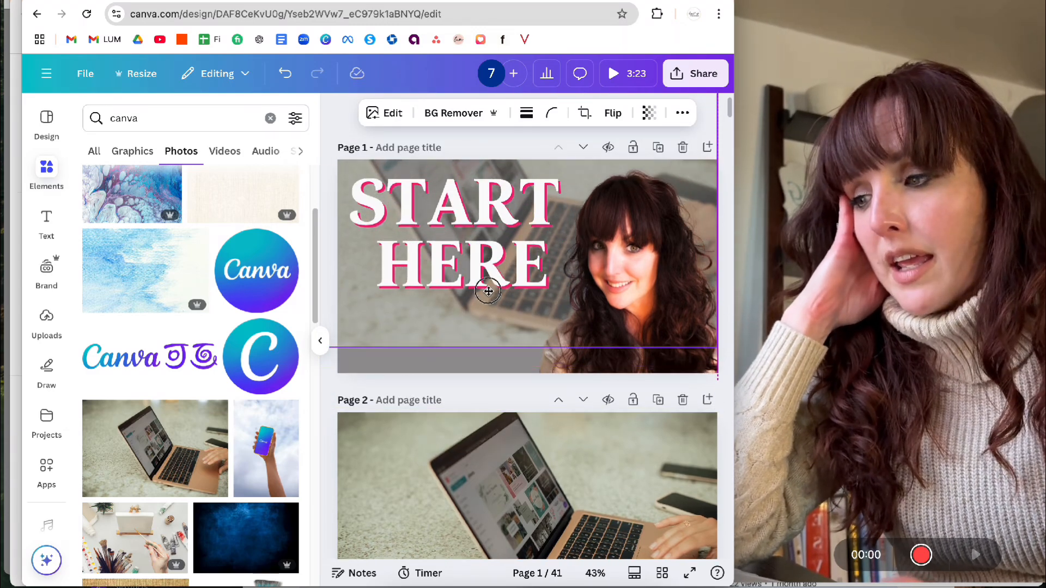
{"action": "left_click", "coordinate": [395, 372]}
{"action": "left_click", "coordinate": [428, 114]}
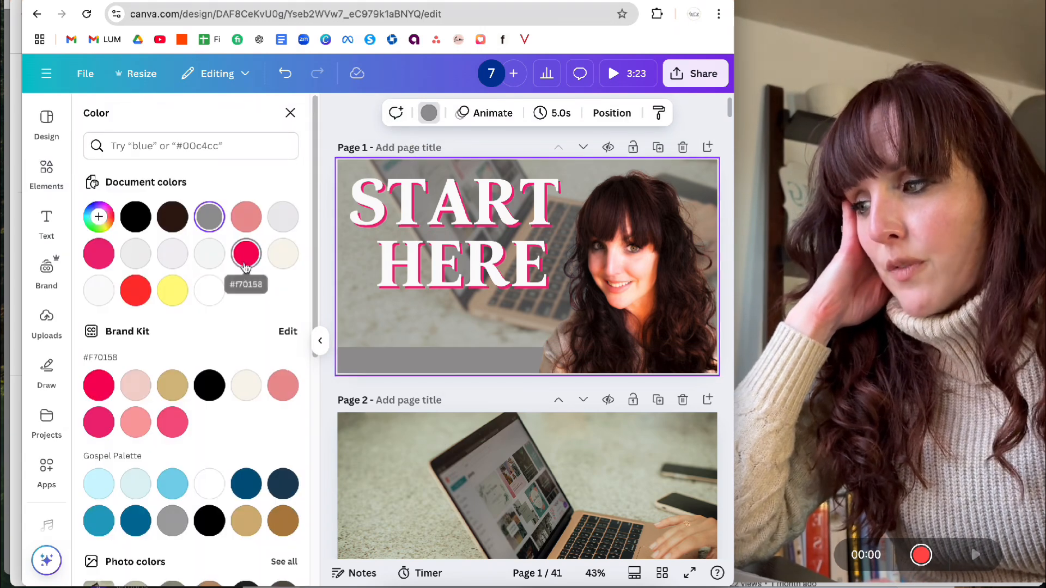
{"action": "left_click", "coordinate": [220, 297]}
{"action": "mouse_move", "coordinate": [436, 333]}
{"action": "left_mouse_down"}
{"action": "mouse_move", "coordinate": [436, 325]}
{"action": "mouse_move", "coordinate": [438, 344]}
{"action": "left_mouse_up"}
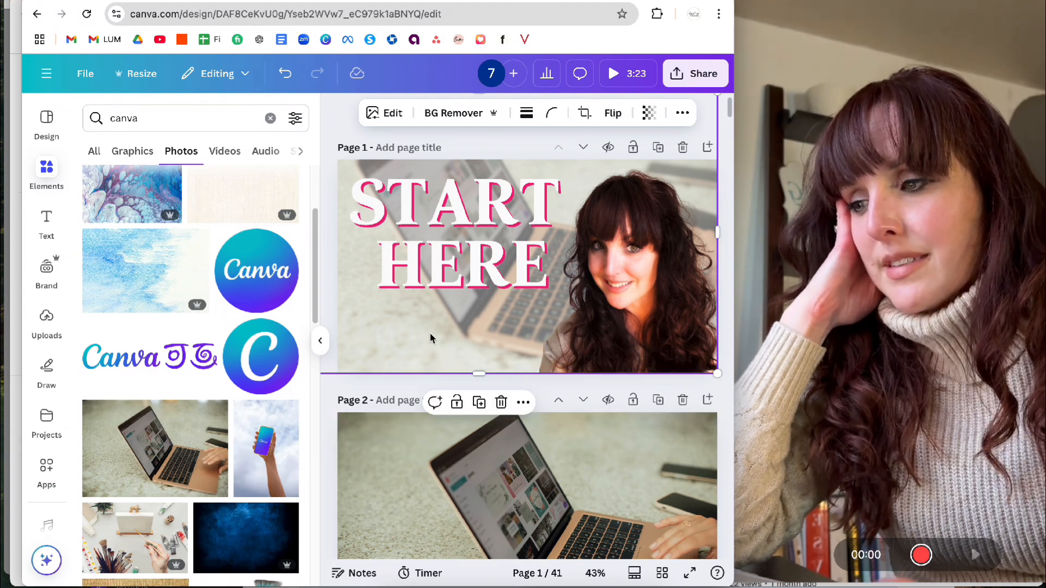
{"action": "left_click", "coordinate": [284, 76]}
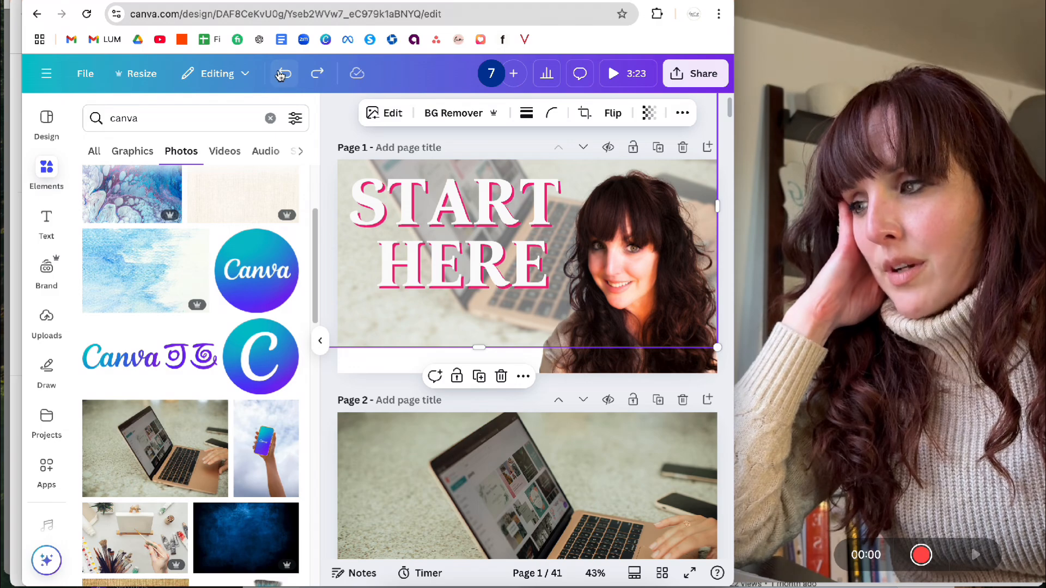
{"action": "left_click", "coordinate": [282, 75]}
{"action": "left_click", "coordinate": [282, 73]}
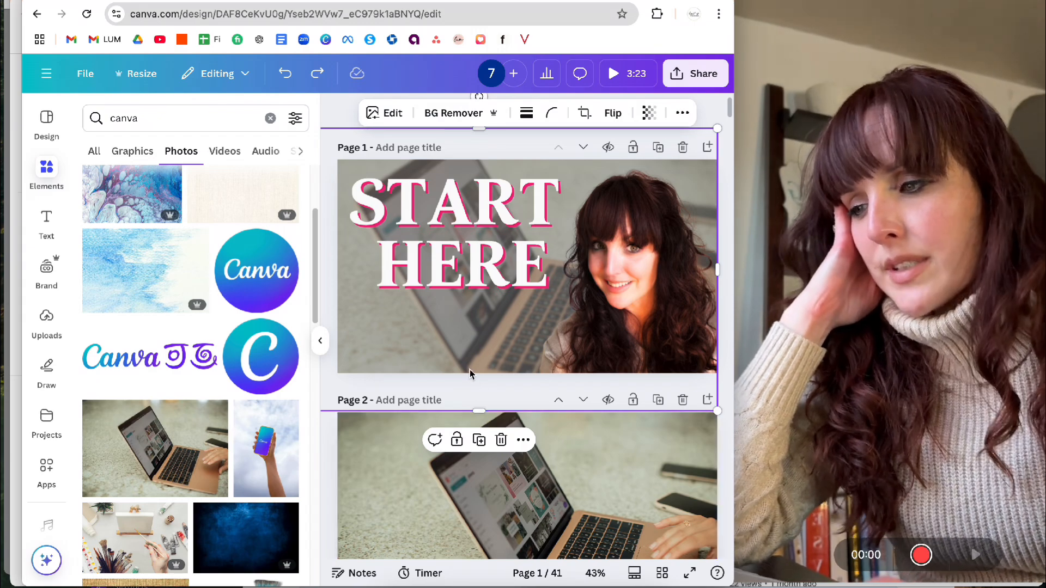
Resize and shift the laptop background on page 1 so it covers the page with the laptop behind START HERE
{"action": "mouse_move", "coordinate": [469, 374]}
{"action": "left_mouse_down"}
{"action": "mouse_move", "coordinate": [468, 352]}
{"action": "mouse_move", "coordinate": [470, 367]}
{"action": "left_mouse_up"}
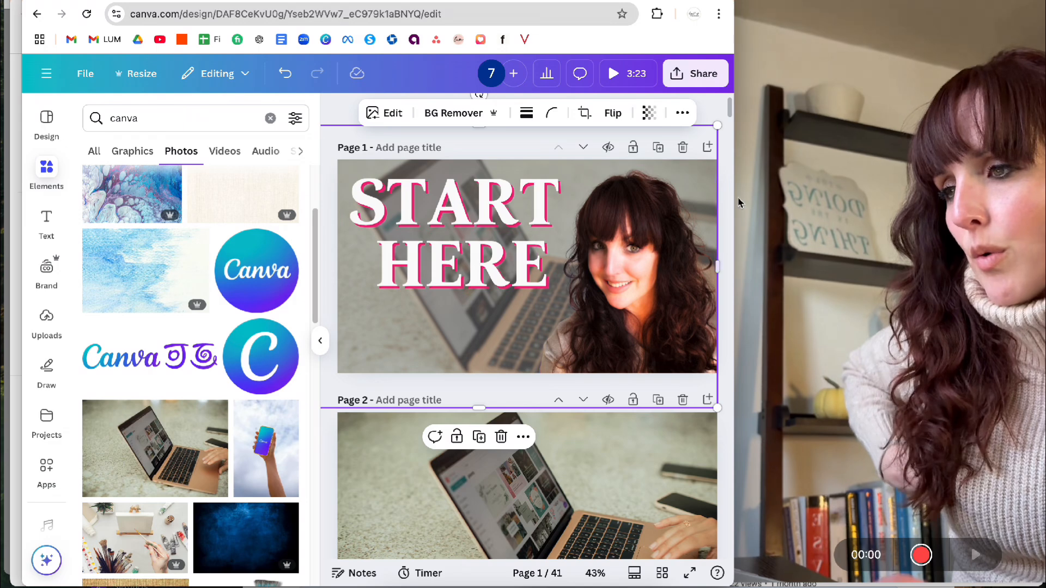
{"action": "left_click_drag", "start_coordinate": [716, 128], "coordinate": [697, 151]}
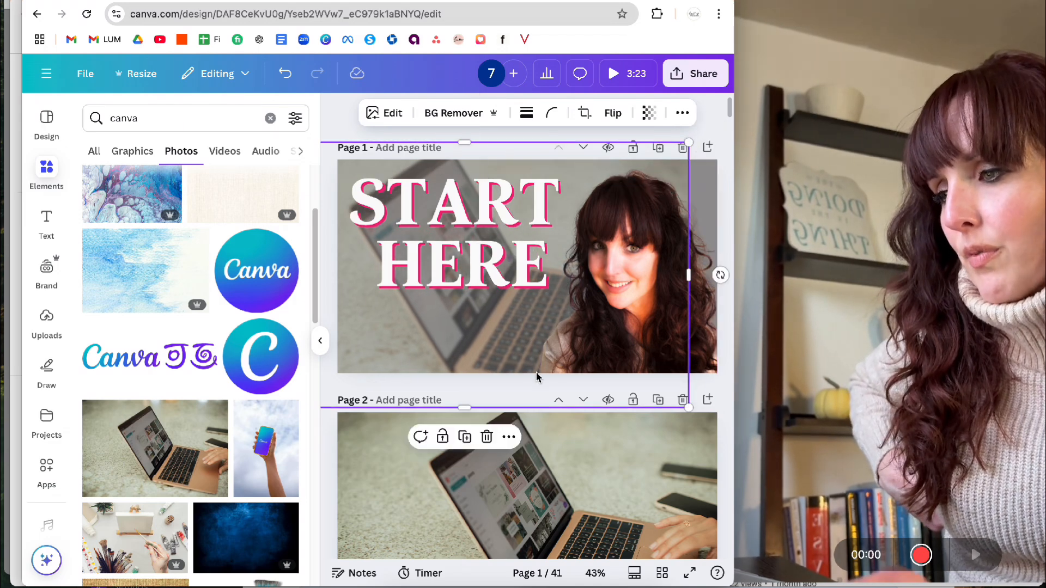
{"action": "left_click_drag", "start_coordinate": [504, 358], "coordinate": [534, 359]}
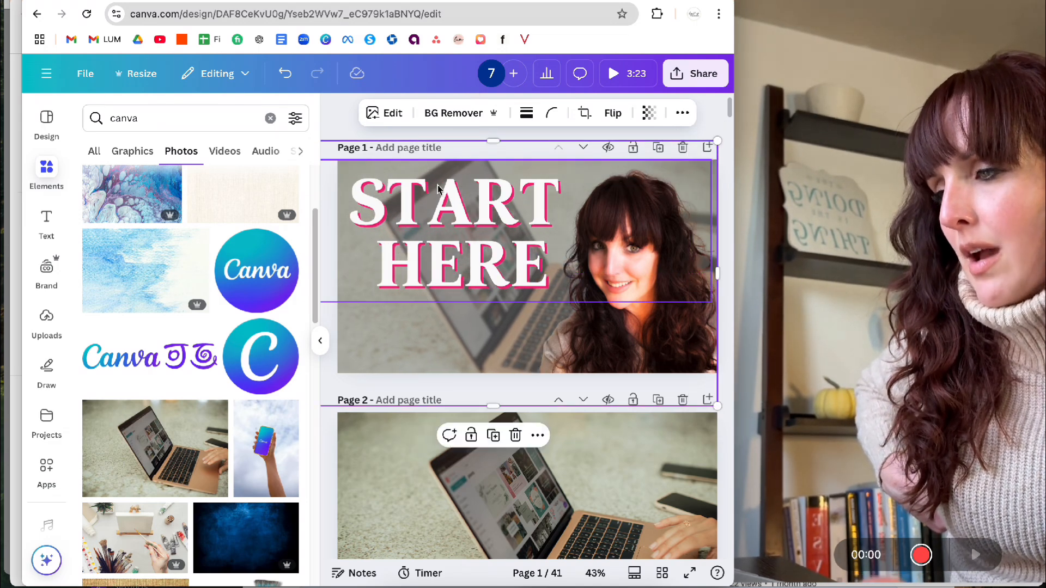
{"action": "left_click_drag", "start_coordinate": [717, 140], "coordinate": [750, 113]}
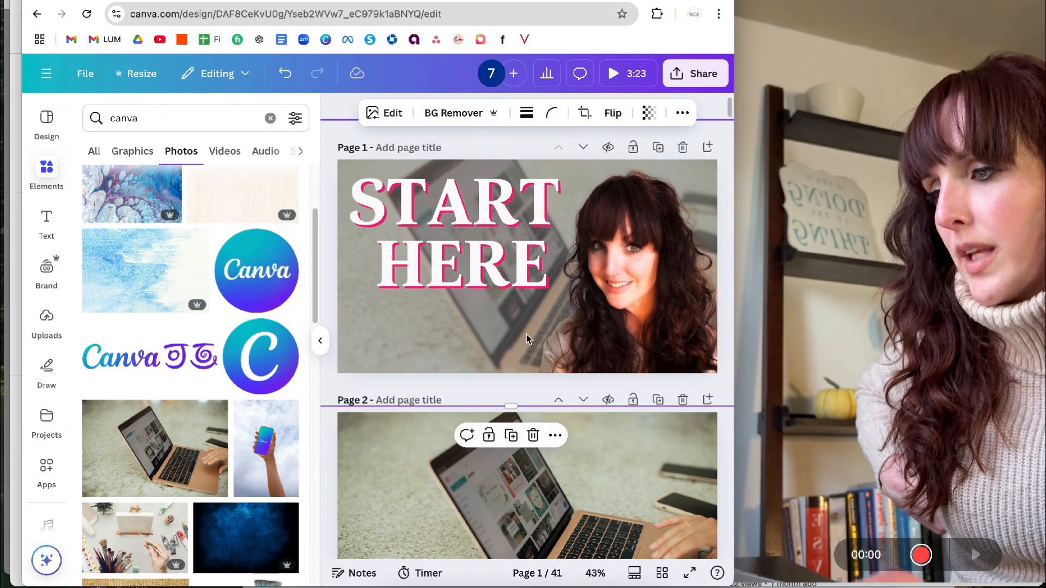
{"action": "left_click_drag", "start_coordinate": [476, 350], "coordinate": [450, 342]}
Try the uploaded webcam screenshot on page 1, remove it, and look at the NEVER RUN OUT OF IDEAS thumbnail on page 4
{"action": "left_click", "coordinate": [44, 322]}
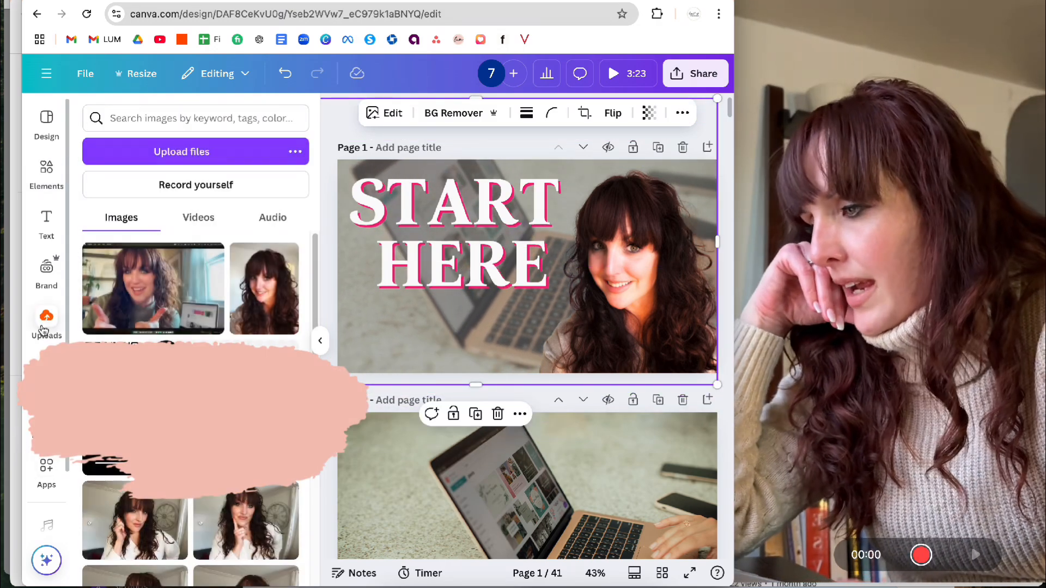
{"action": "left_click", "coordinate": [108, 303]}
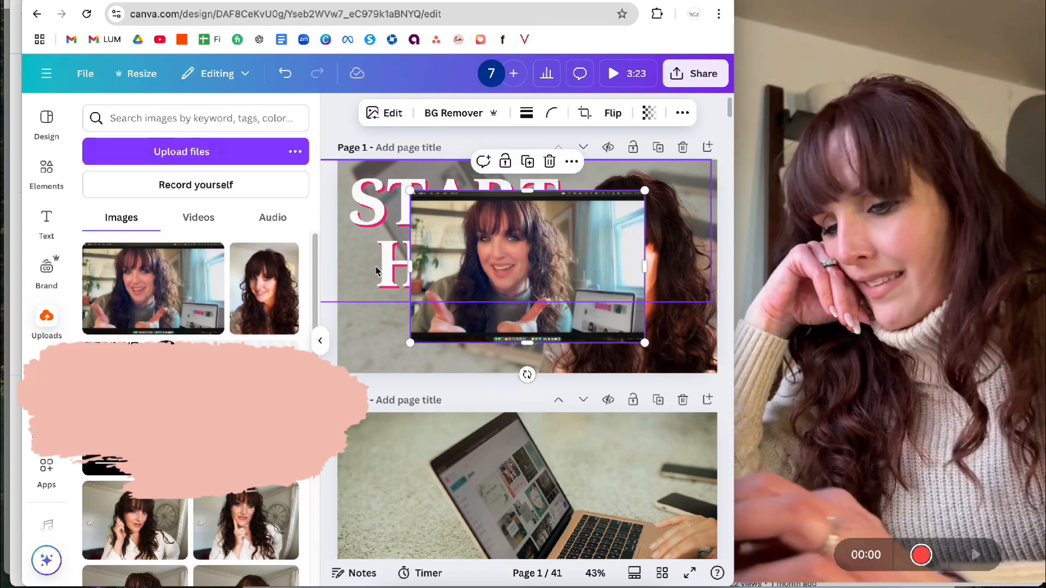
{"action": "key", "text": "Delete"}
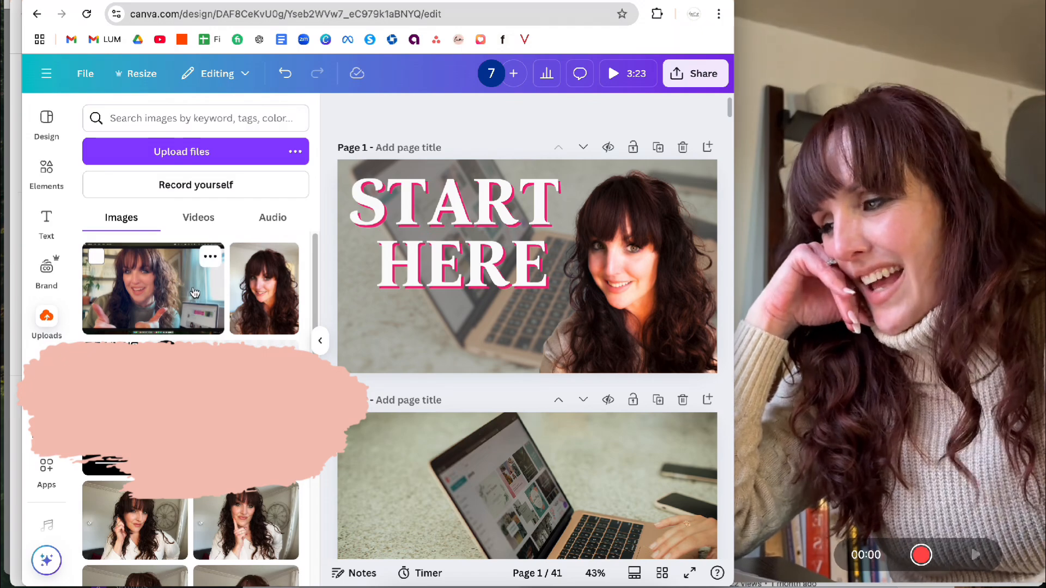
{"action": "scroll", "coordinate": [530, 381], "scroll_direction": "down", "scroll_amount": 15}
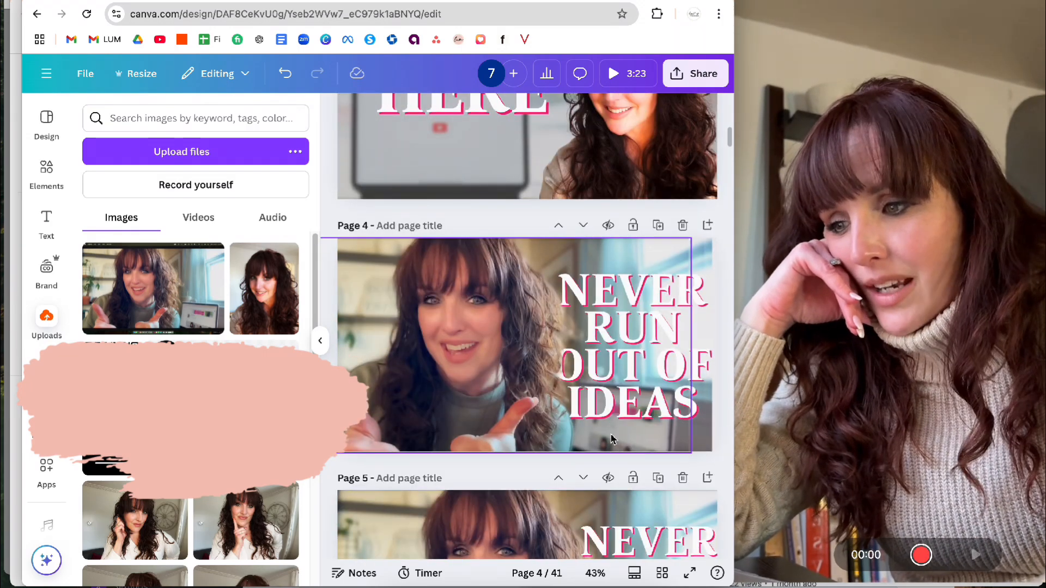
{"action": "scroll", "coordinate": [409, 321], "scroll_direction": "up", "scroll_amount": 15}
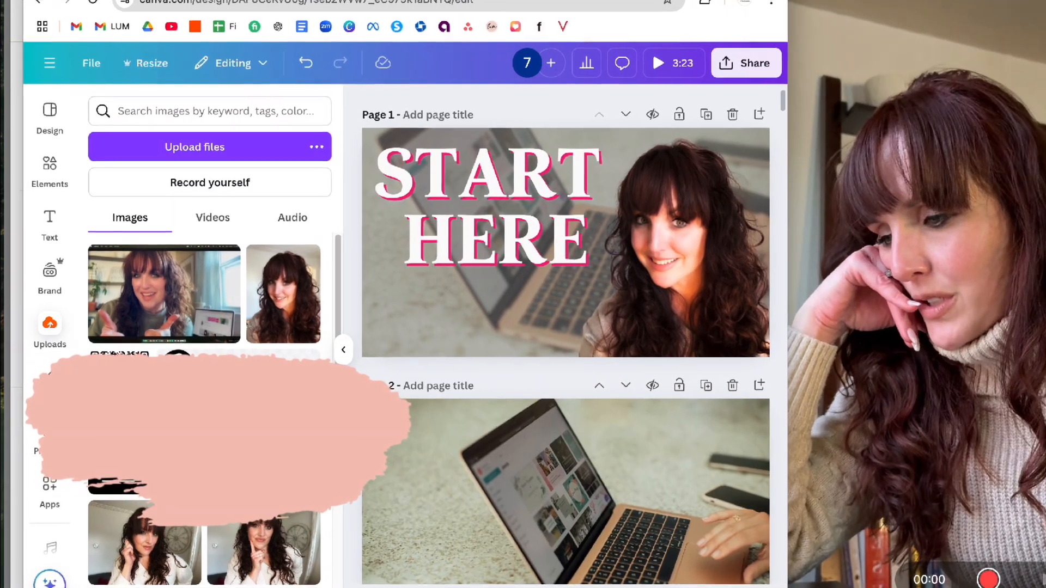
Upload JPEG image-CD30E80889B5-1.jpeg from the Downloads folder to the design's image uploads
{"action": "left_click", "coordinate": [435, 586]}
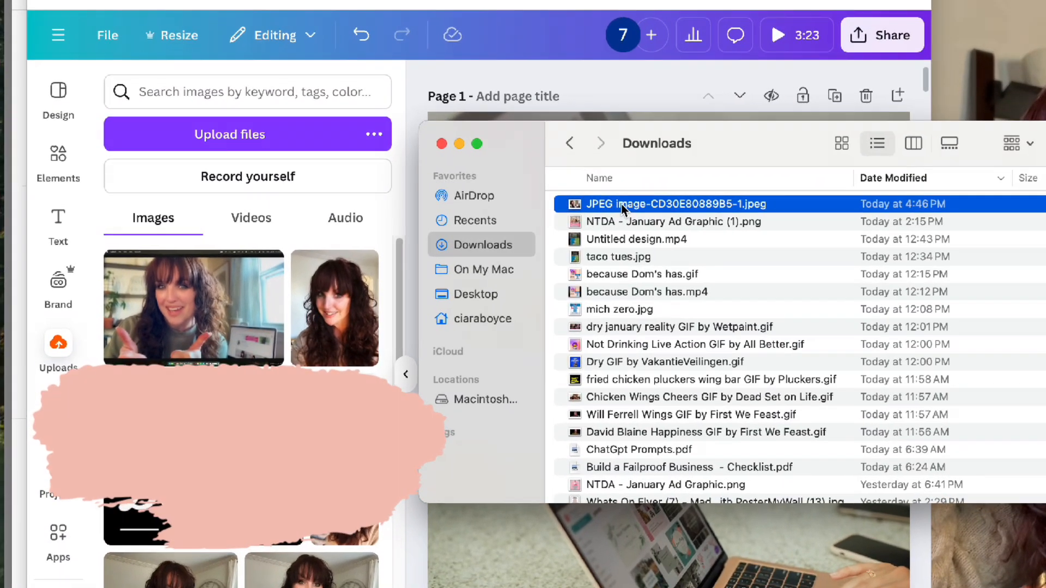
{"action": "left_click_drag", "start_coordinate": [564, 209], "coordinate": [190, 311]}
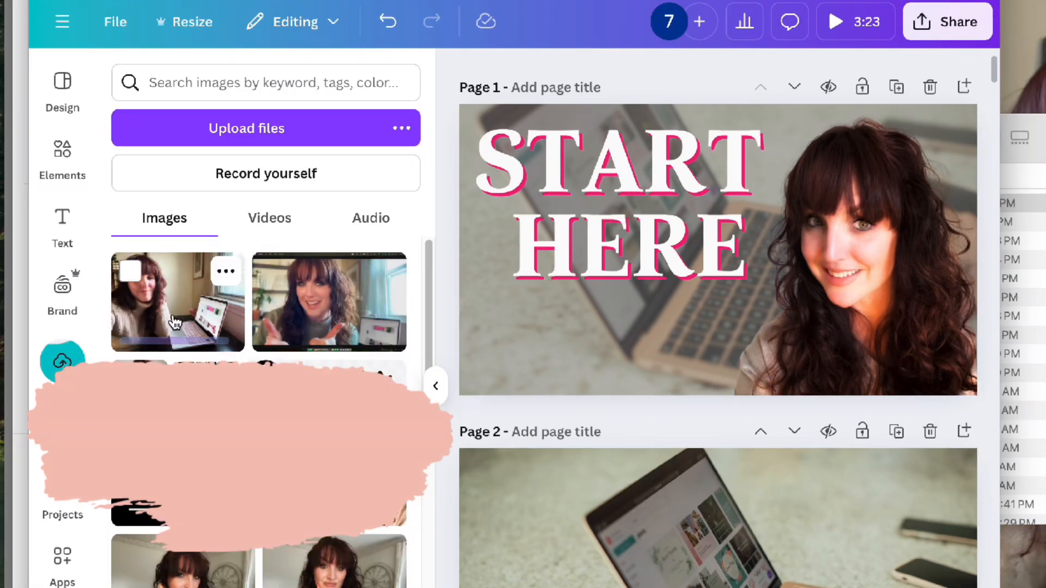
{"action": "scroll", "coordinate": [957, 224], "scroll_direction": "up", "scroll_amount": 1}
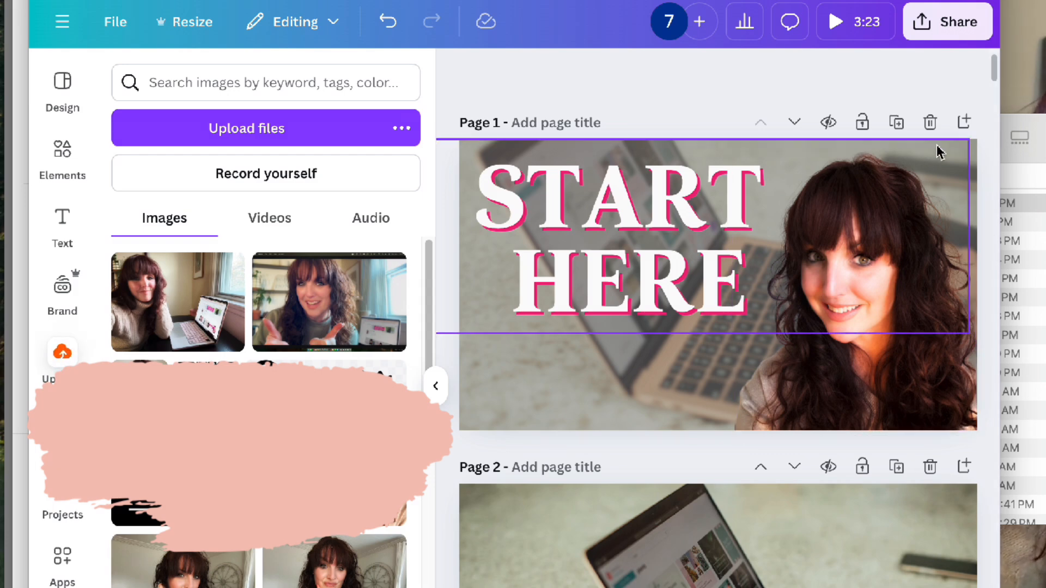
Add a blank page after page 1, place the uploaded selfie with the laptop on it, and enlarge it to cover the page
{"action": "left_click", "coordinate": [964, 124]}
{"action": "left_click_drag", "start_coordinate": [185, 304], "coordinate": [544, 273]}
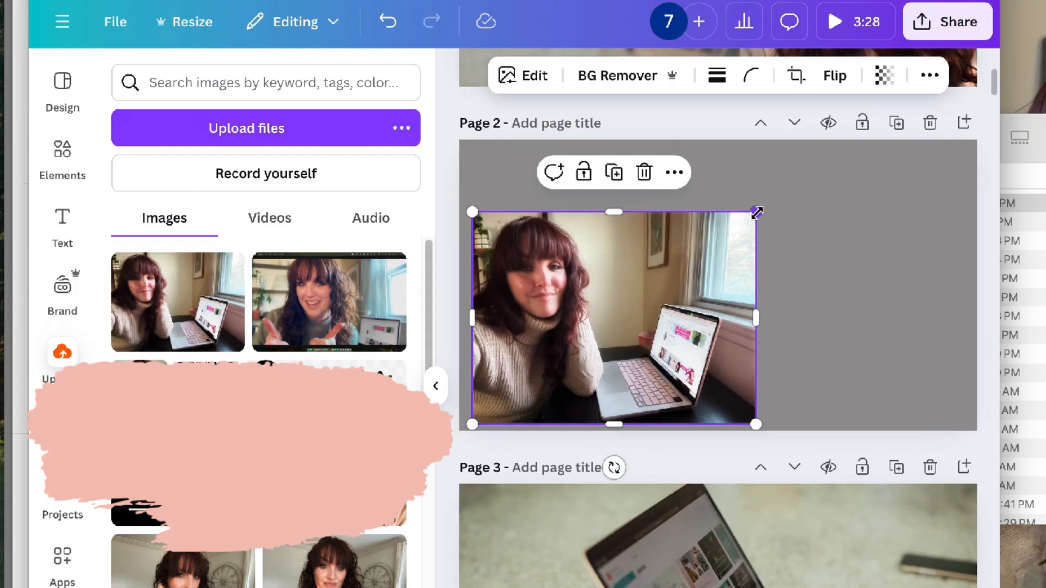
{"action": "left_click_drag", "start_coordinate": [756, 212], "coordinate": [711, 228]}
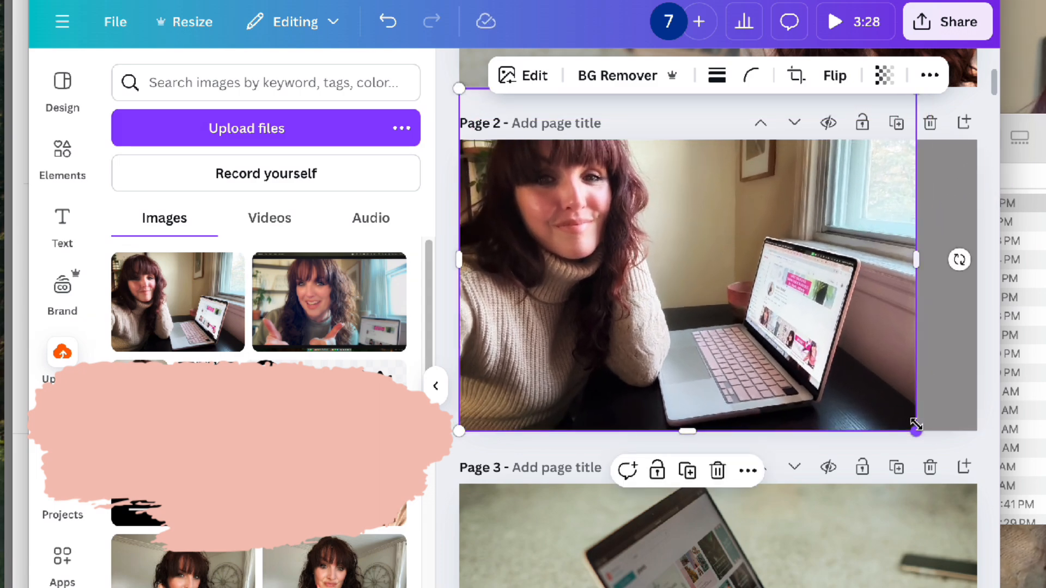
{"action": "left_click_drag", "start_coordinate": [910, 423], "coordinate": [984, 465]}
{"action": "left_click_drag", "start_coordinate": [828, 380], "coordinate": [822, 415]}
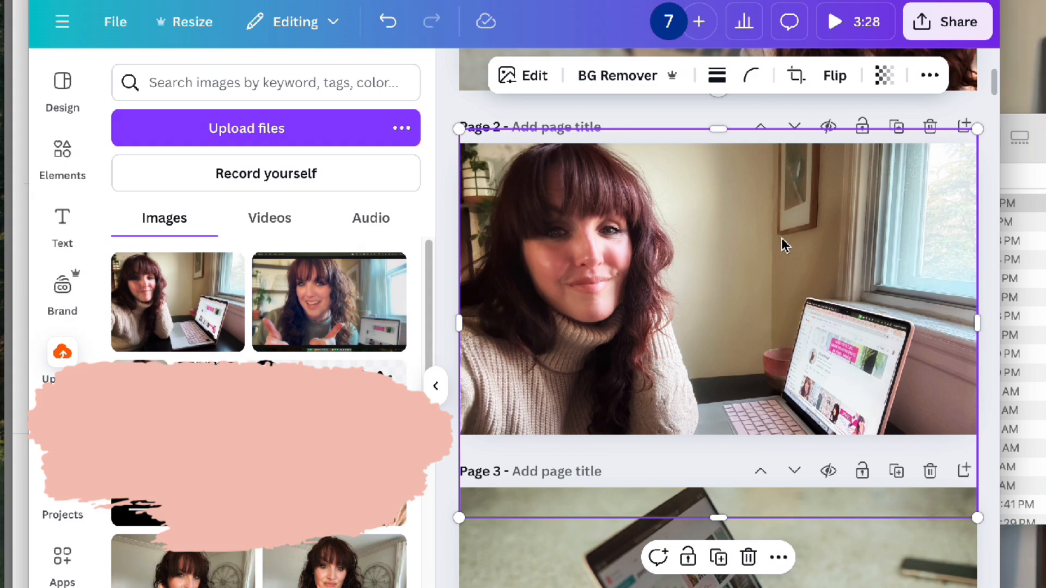
Remove the background from a second copy of the selfie photo and shift that cutout down over the original
{"action": "mouse_move", "coordinate": [781, 238]}
{"action": "left_mouse_down"}
{"action": "mouse_move", "coordinate": [791, 248]}
{"action": "mouse_move", "coordinate": [773, 241]}
{"action": "mouse_move", "coordinate": [773, 250]}
{"action": "left_mouse_up"}
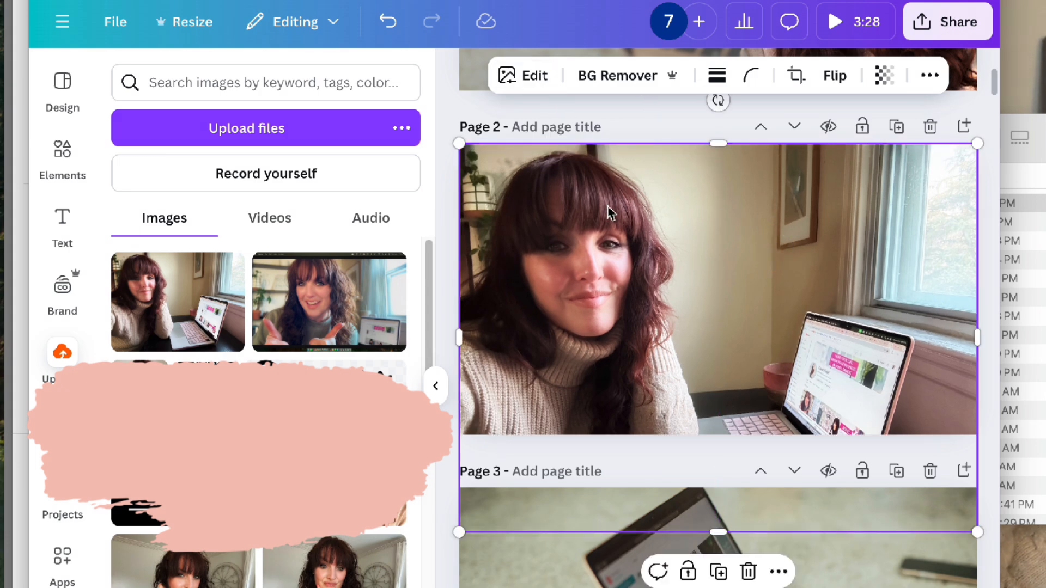
{"action": "left_click", "coordinate": [621, 87]}
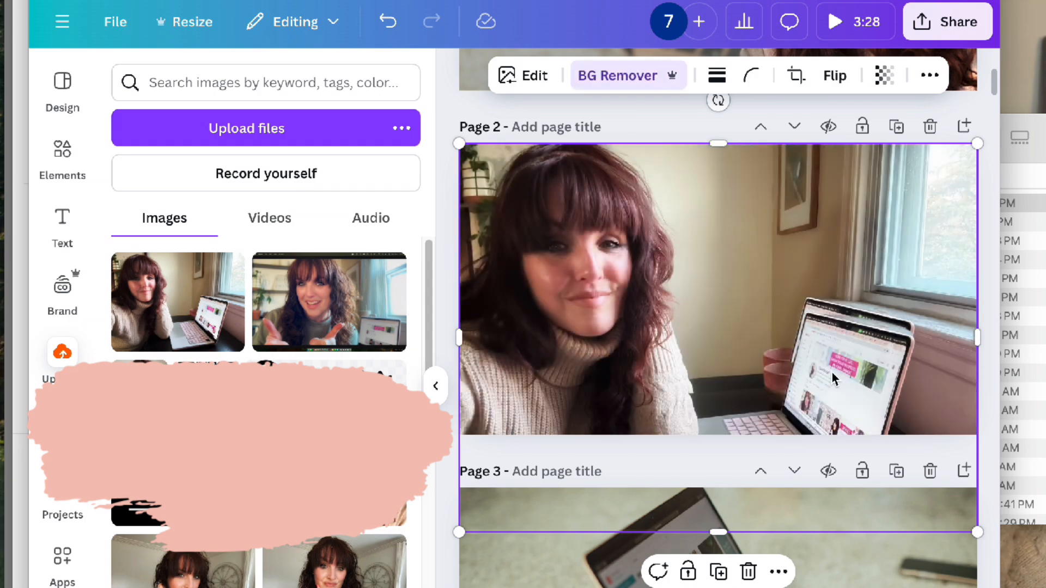
{"action": "left_click_drag", "start_coordinate": [749, 355], "coordinate": [747, 434]}
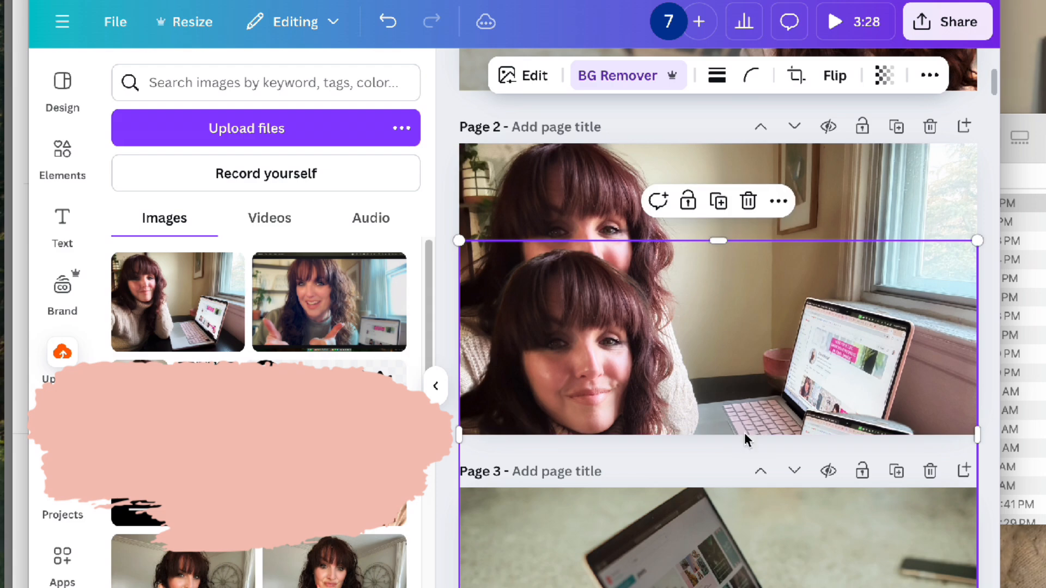
Set the full background selfie on page 2 to 72 transparency and blur the whole image at intensity 40
{"action": "left_click", "coordinate": [883, 82]}
{"action": "left_click_drag", "start_coordinate": [916, 154], "coordinate": [890, 155]}
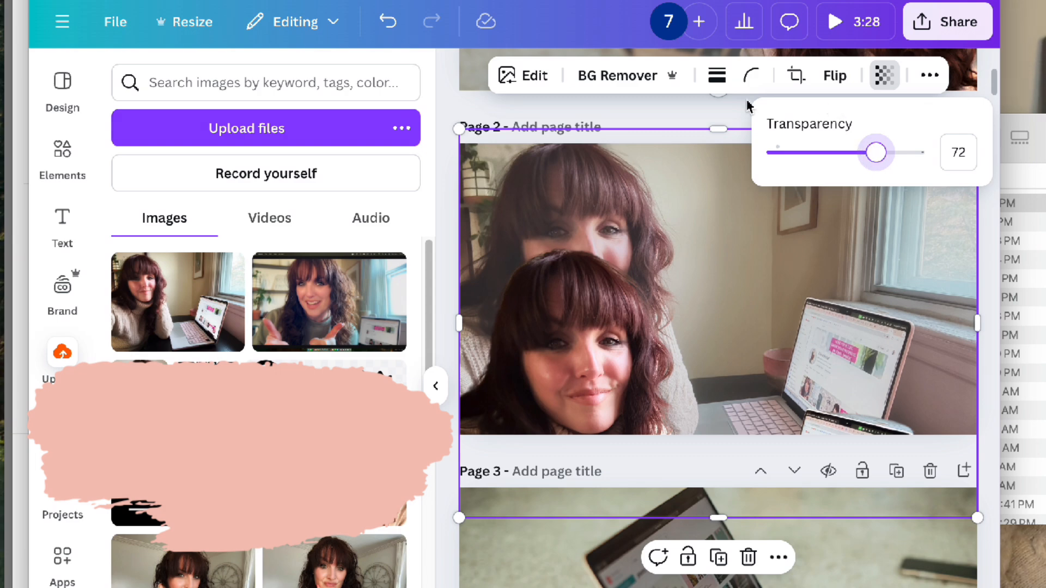
{"action": "left_click", "coordinate": [504, 82]}
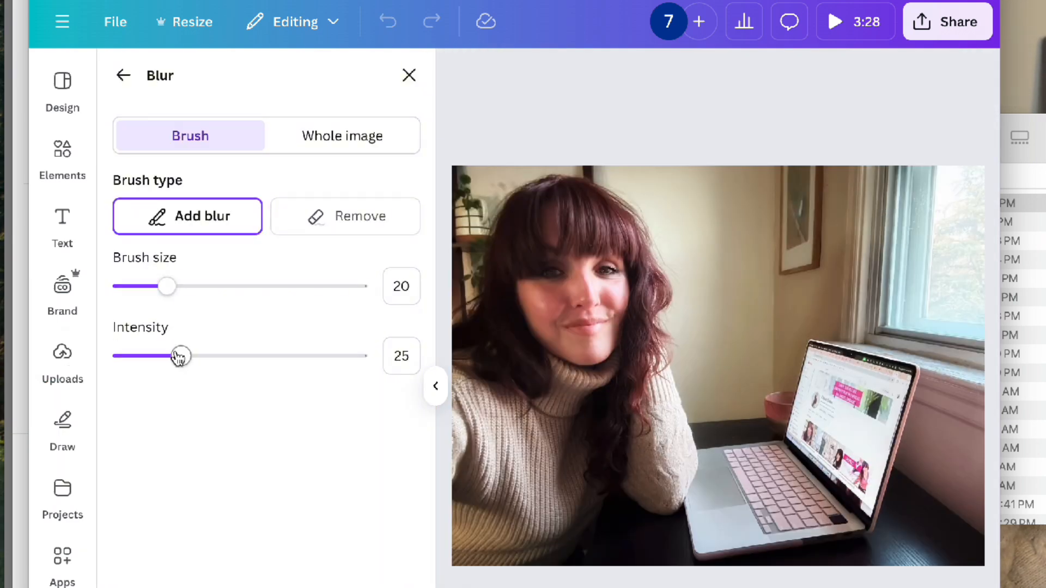
{"action": "left_click", "coordinate": [341, 140]}
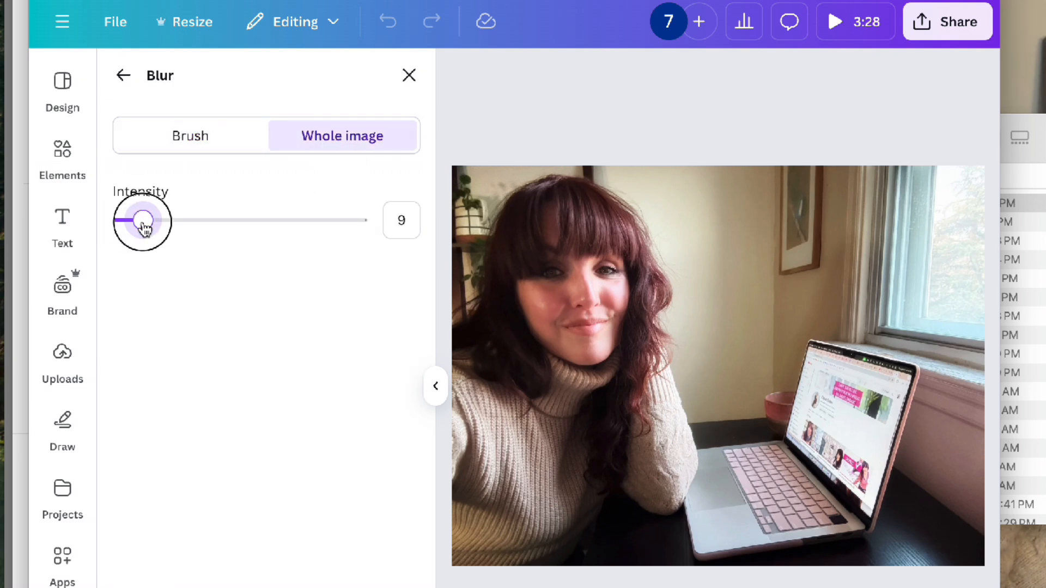
{"action": "left_click_drag", "start_coordinate": [144, 229], "coordinate": [218, 232]}
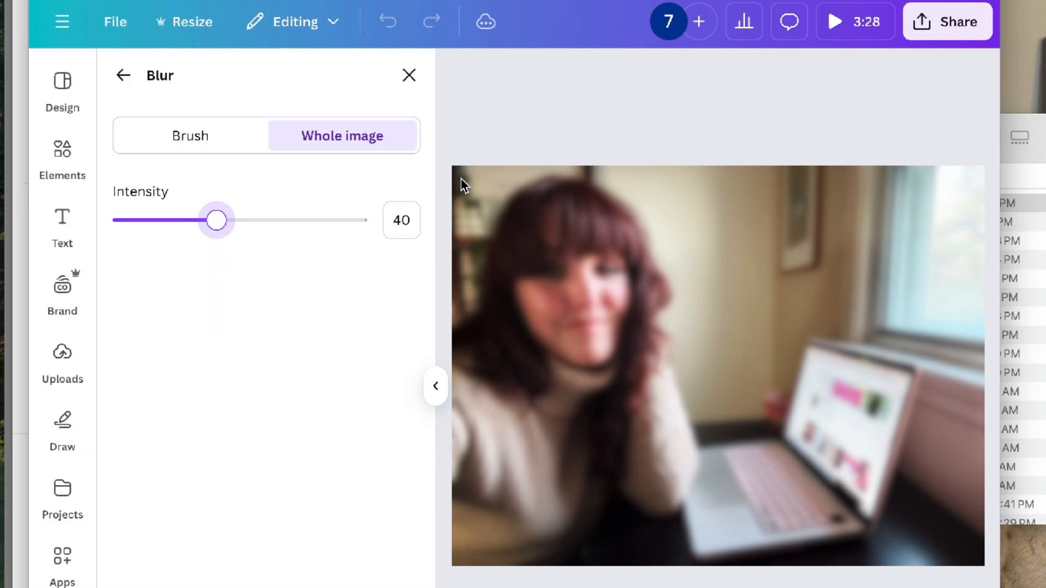
{"action": "left_click", "coordinate": [117, 81]}
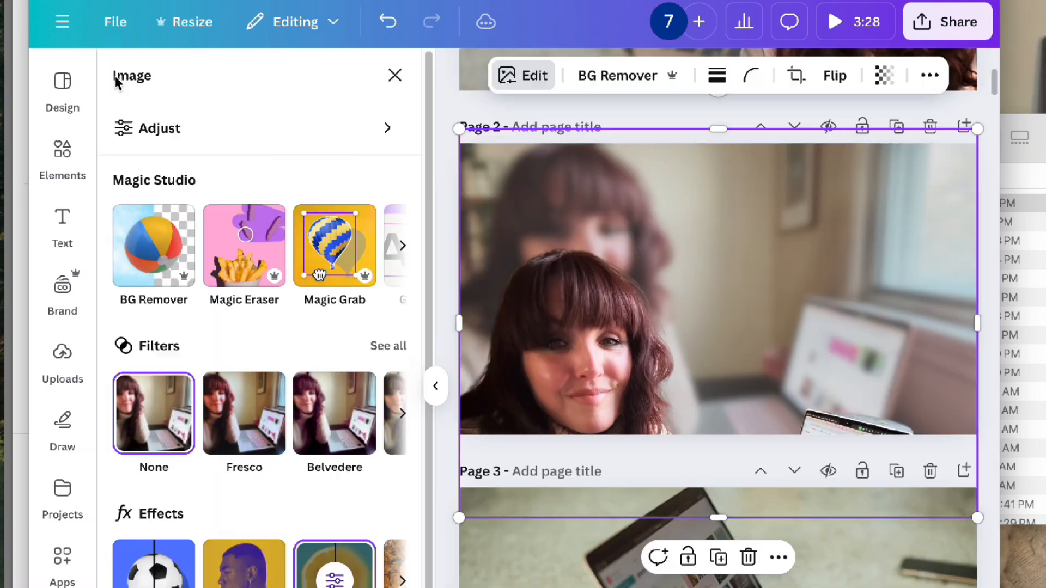
Undo the accidental shift of the blurred background and move the selfie cutout up to line up with the original photo
{"action": "left_click_drag", "start_coordinate": [585, 323], "coordinate": [564, 252]}
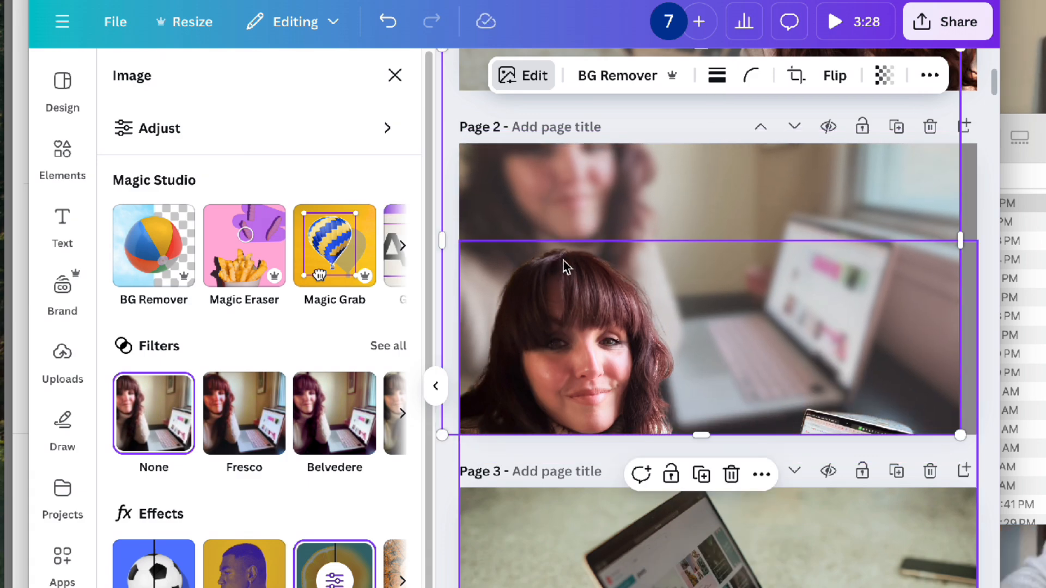
{"action": "key", "text": "ctrl+z"}
{"action": "left_click", "coordinate": [606, 386]}
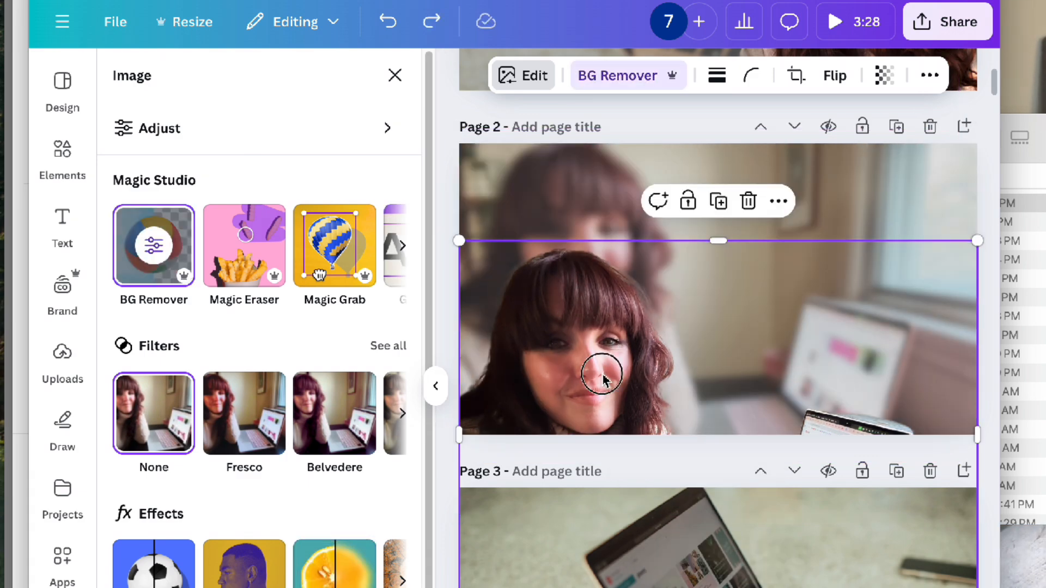
{"action": "left_click_drag", "start_coordinate": [603, 379], "coordinate": [615, 261]}
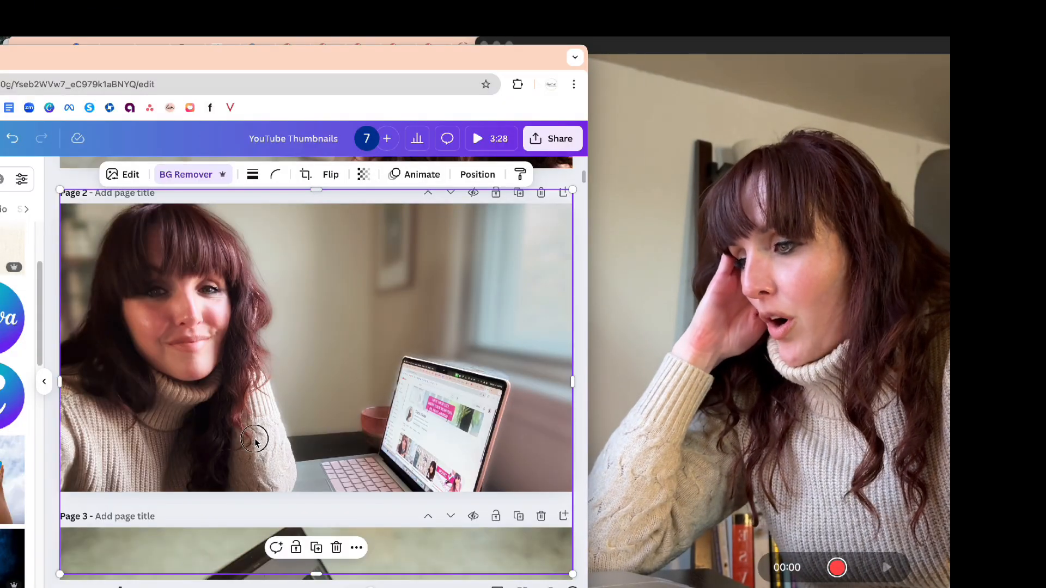
{"action": "mouse_move", "coordinate": [254, 441]}
{"action": "left_mouse_down"}
{"action": "mouse_move", "coordinate": [247, 460]}
{"action": "mouse_move", "coordinate": [255, 446]}
{"action": "left_mouse_up"}
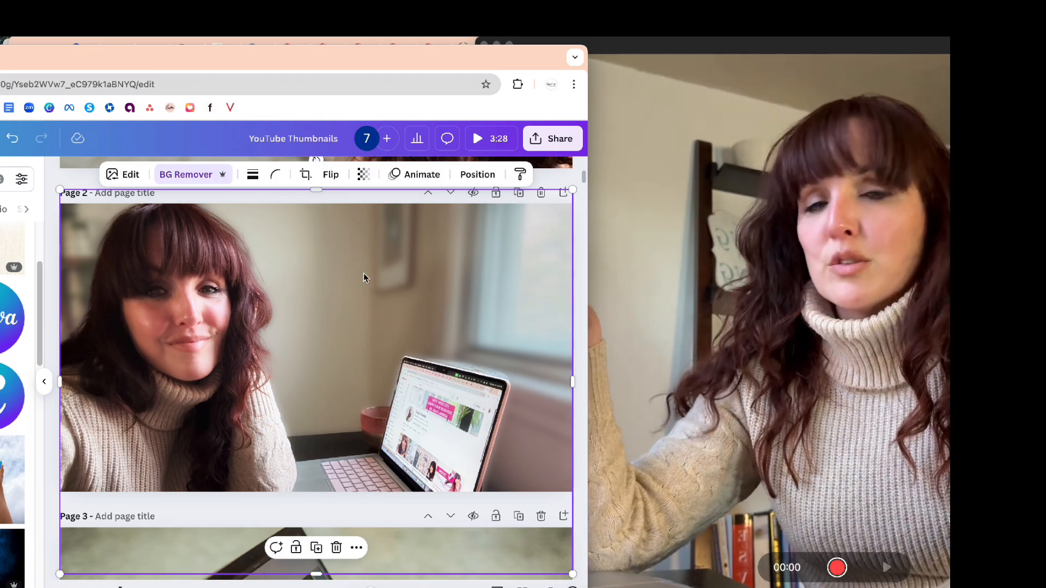
Copy the START HERE text from page 1 onto page 2 and place it beside the face, over the blurred wall
{"action": "scroll", "coordinate": [429, 272], "scroll_direction": "up", "scroll_amount": 5}
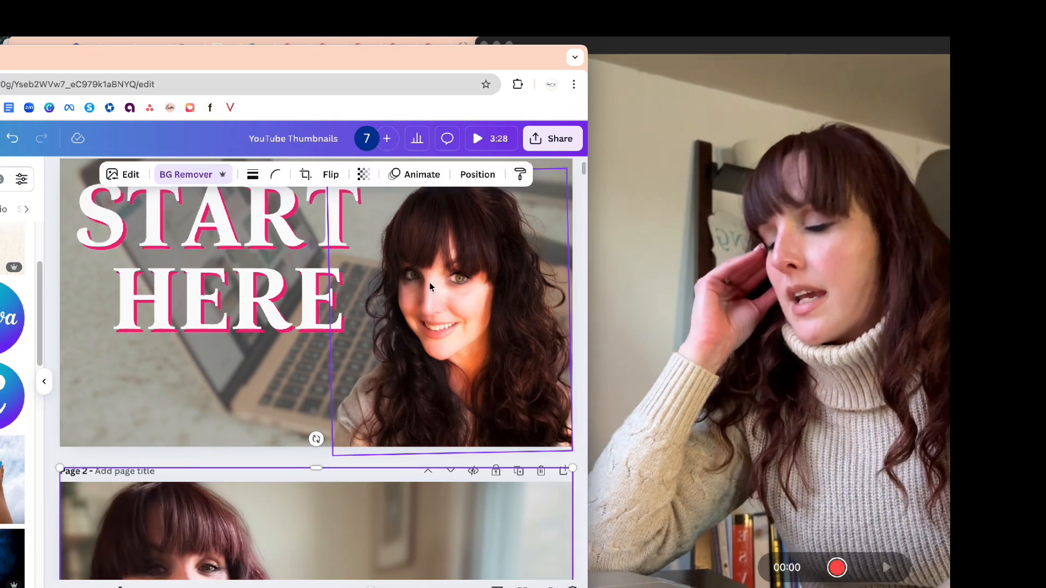
{"action": "left_click", "coordinate": [266, 257]}
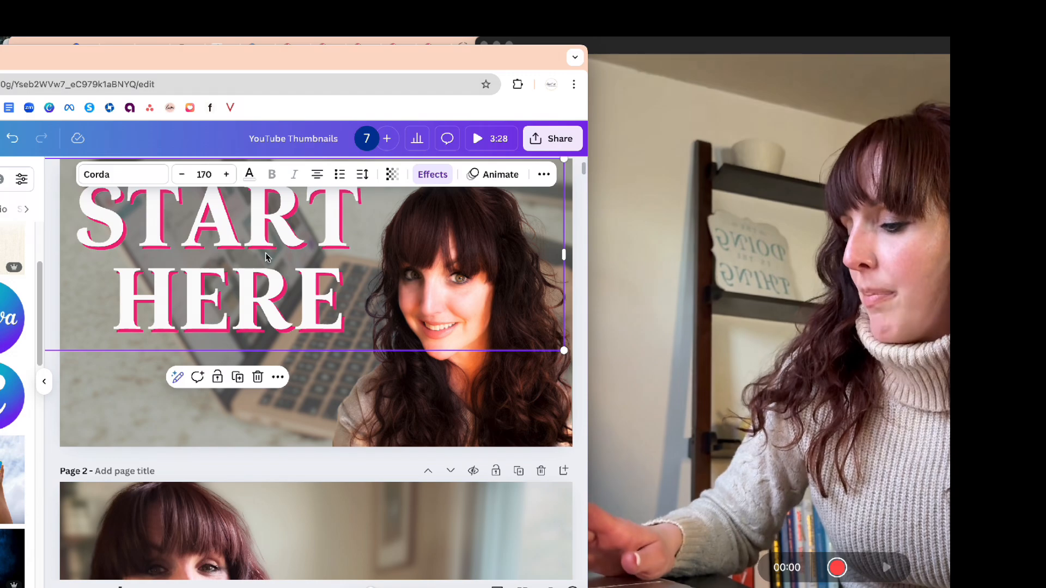
{"action": "scroll", "coordinate": [267, 257], "scroll_direction": "down", "scroll_amount": 6}
{"action": "scroll", "coordinate": [343, 343], "scroll_direction": "up", "scroll_amount": 2}
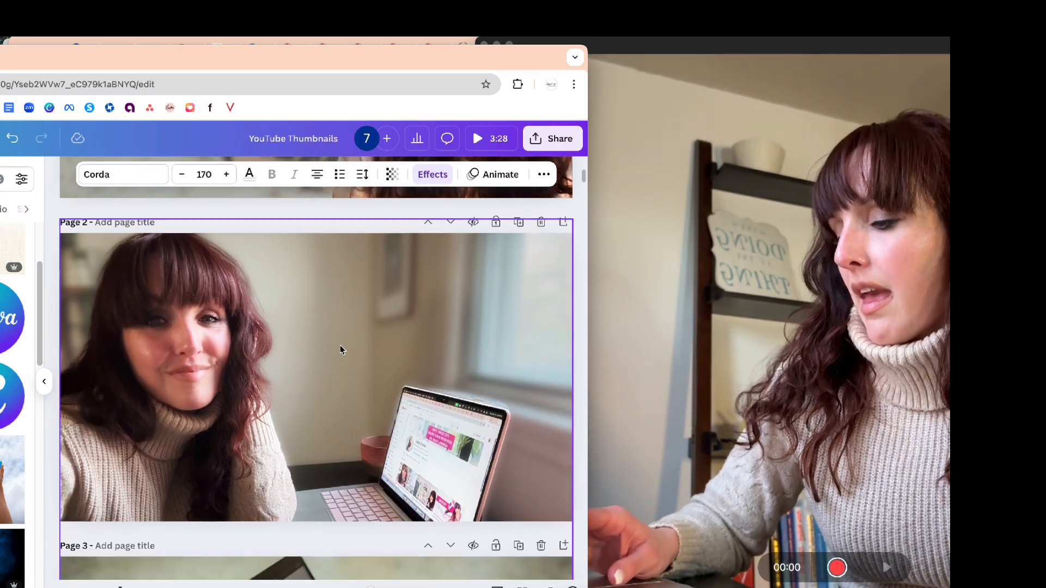
{"action": "key", "text": "ctrl+v"}
{"action": "left_click_drag", "start_coordinate": [264, 337], "coordinate": [460, 354]}
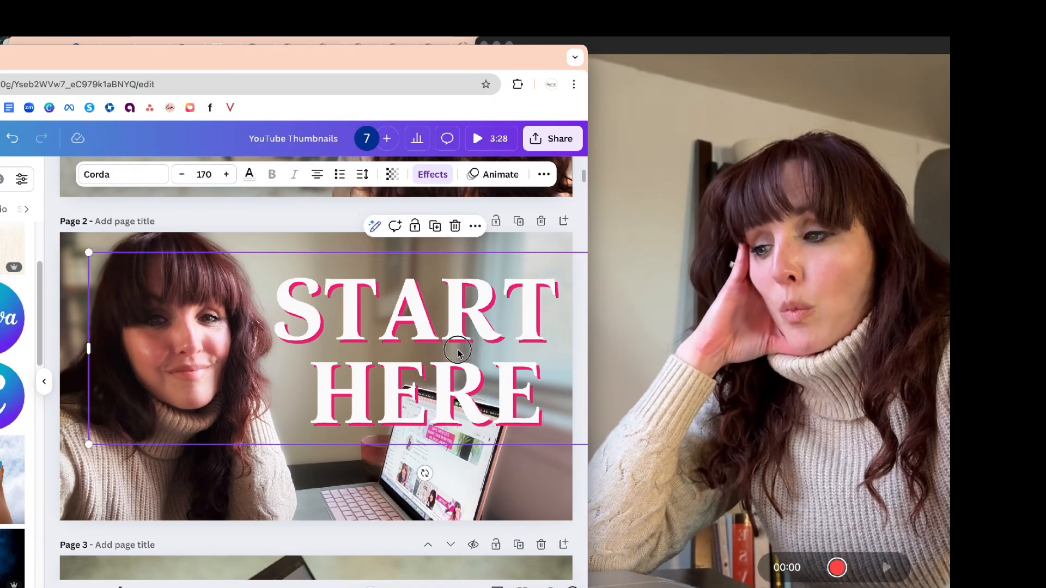
{"action": "left_click_drag", "start_coordinate": [458, 353], "coordinate": [447, 339]}
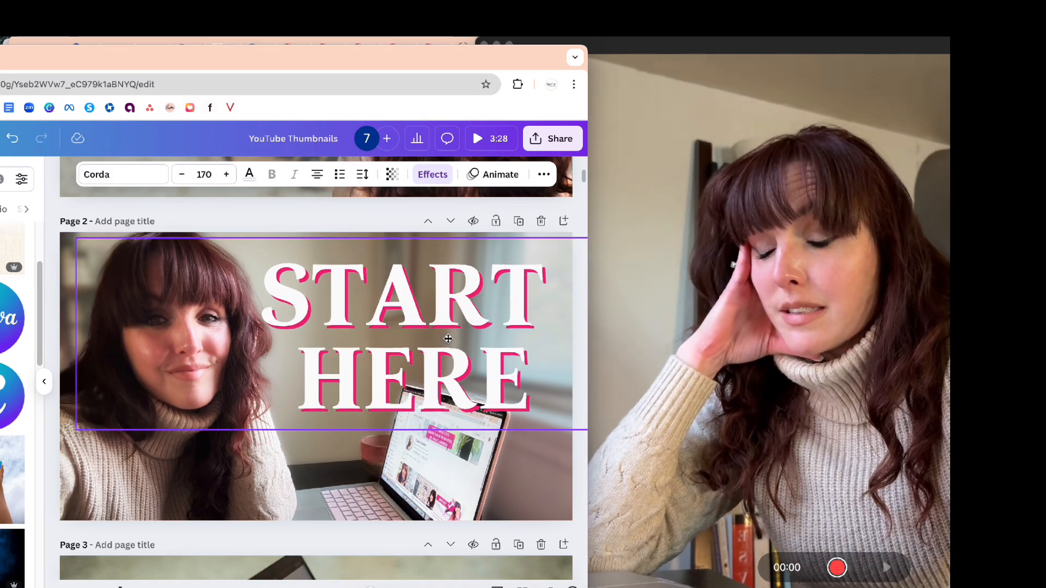
Select all of the START HERE wording in the page 2 text box for editing
{"action": "double_click", "coordinate": [420, 293]}
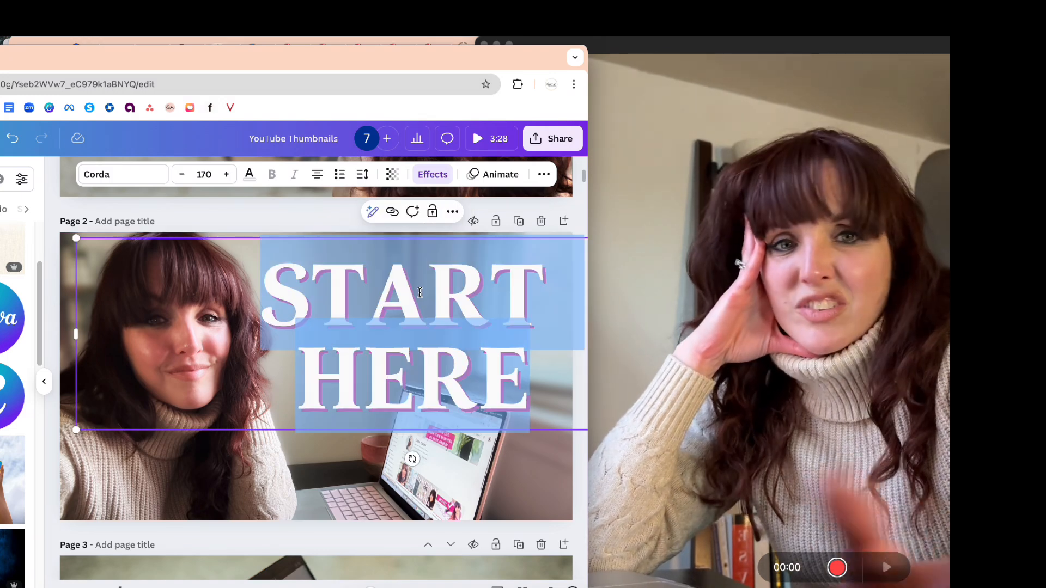
{"action": "left_click", "coordinate": [434, 328]}
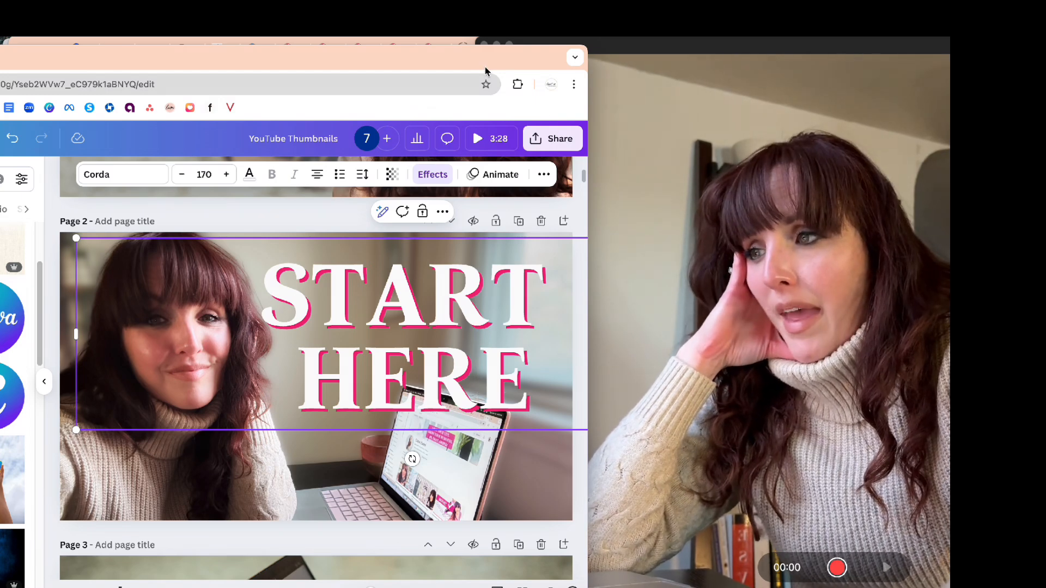
{"action": "left_click_drag", "start_coordinate": [487, 56], "coordinate": [496, 47]}
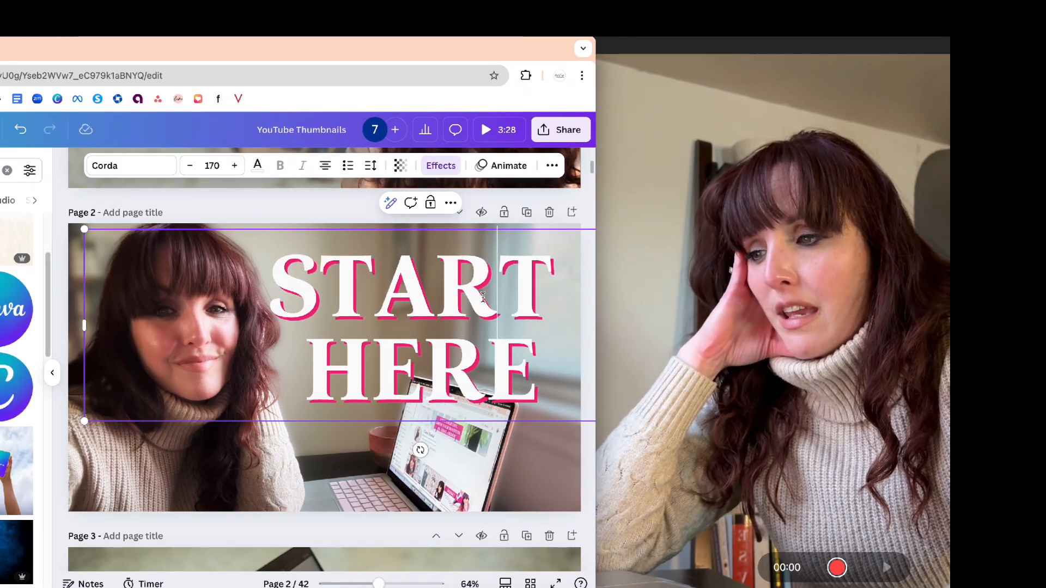
{"action": "left_click_drag", "start_coordinate": [533, 349], "coordinate": [283, 282]}
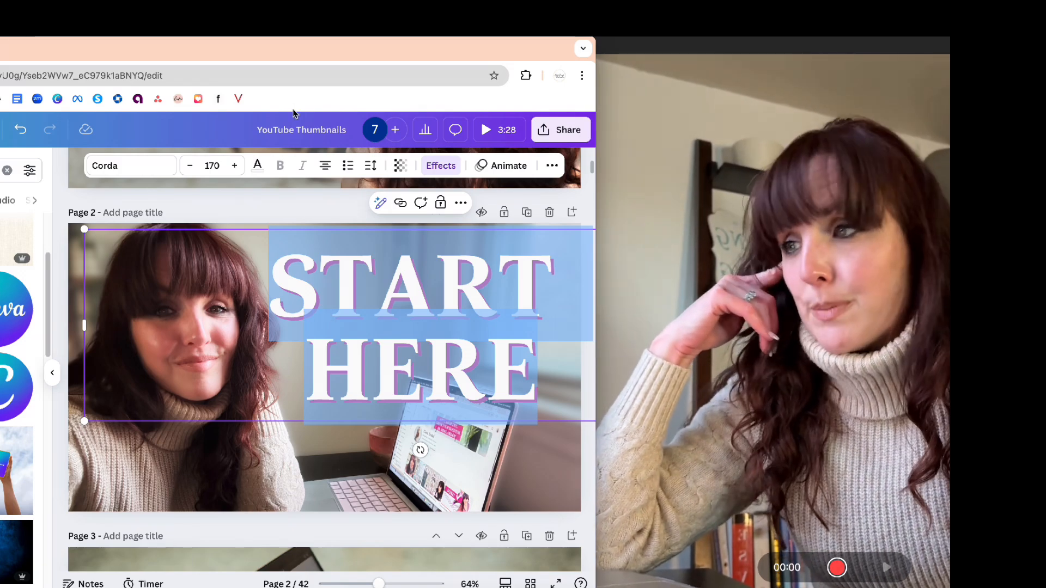
Open YouTube in a new browser tab and search for the suggested phrase "thumbnail for youtube"
{"action": "left_click_drag", "start_coordinate": [336, 66], "coordinate": [483, 76]}
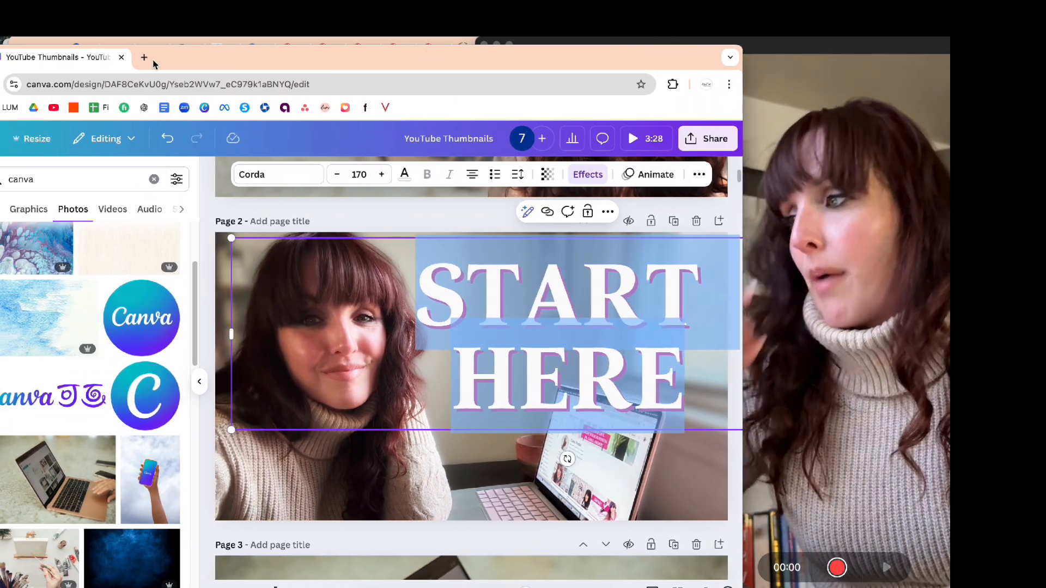
{"action": "left_click", "coordinate": [145, 57]}
{"action": "type", "text": "youtube.com"}
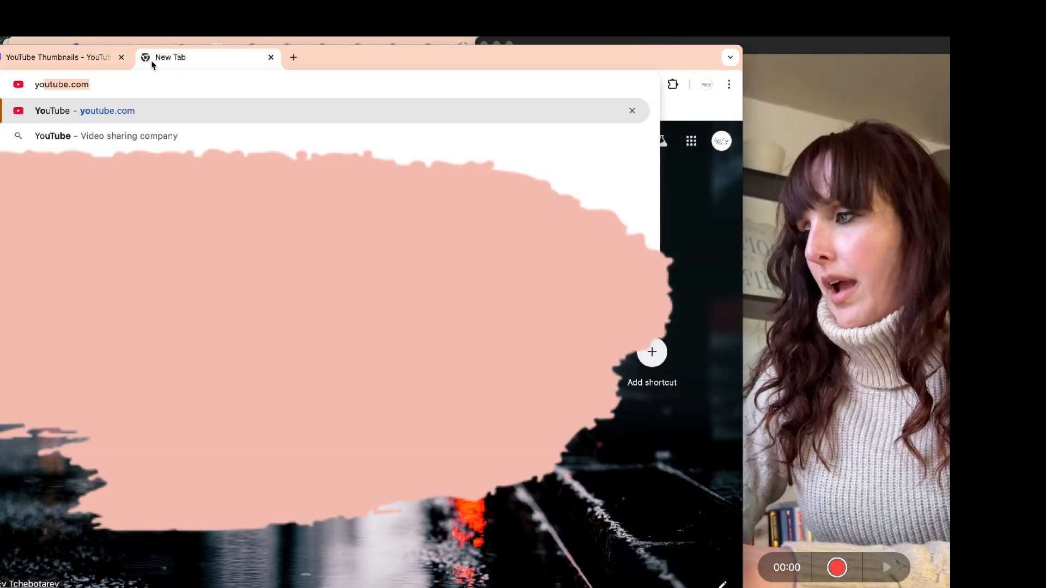
{"action": "key", "text": "Return"}
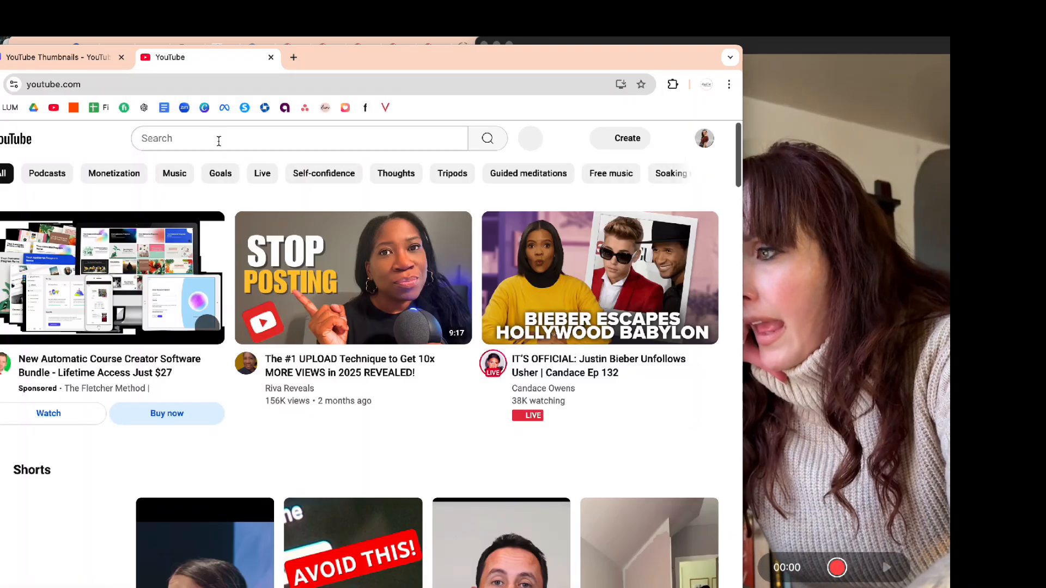
{"action": "left_click", "coordinate": [218, 141]}
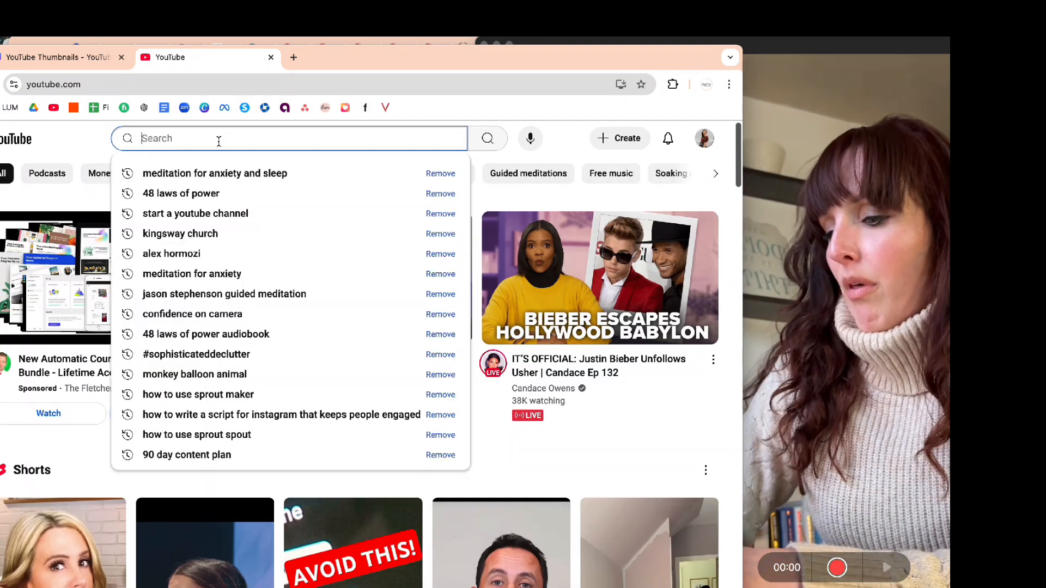
{"action": "type", "text": "thum"}
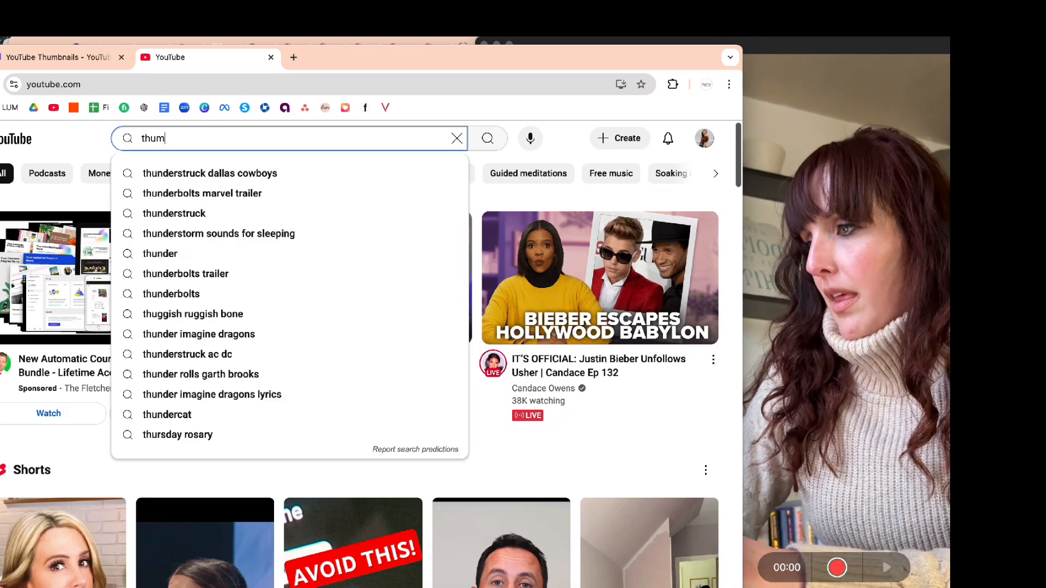
{"action": "type", "text": "nails for"}
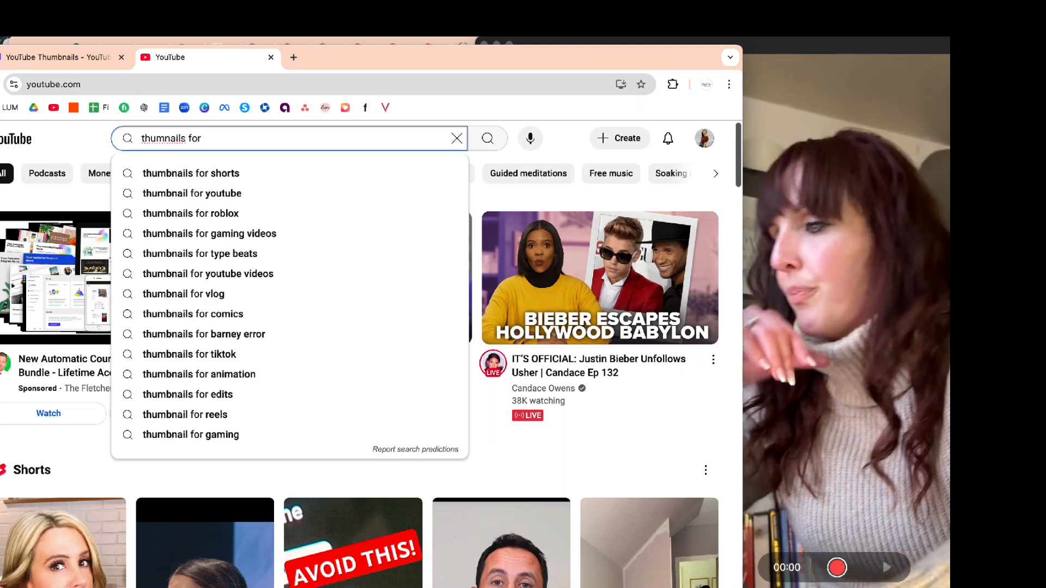
{"action": "left_click", "coordinate": [231, 199]}
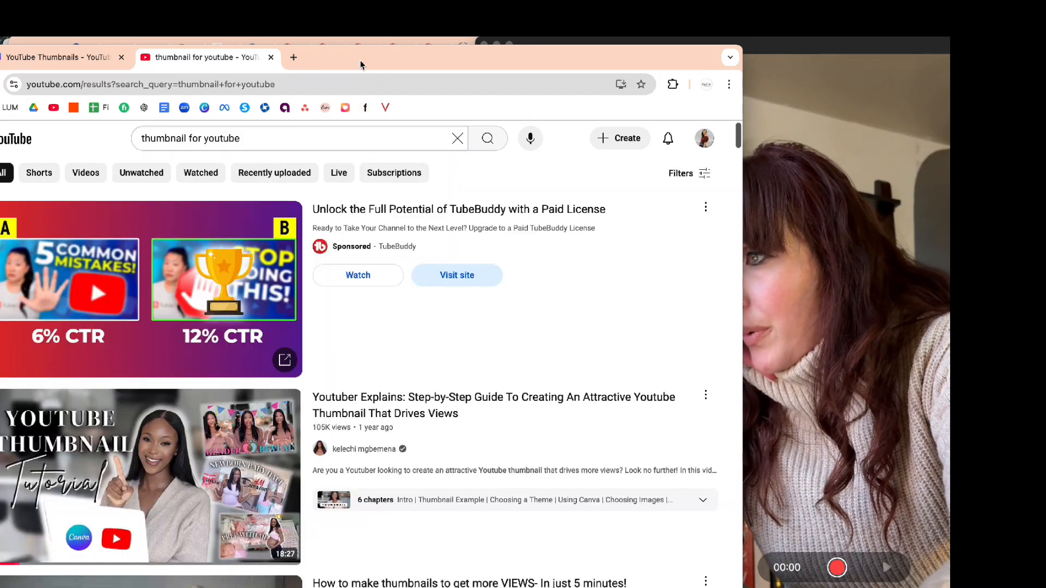
Examine the thumbnail designs and titles in the YouTube search results, narrowing the browser window to view them smaller
{"action": "left_click_drag", "start_coordinate": [360, 64], "coordinate": [403, 50]}
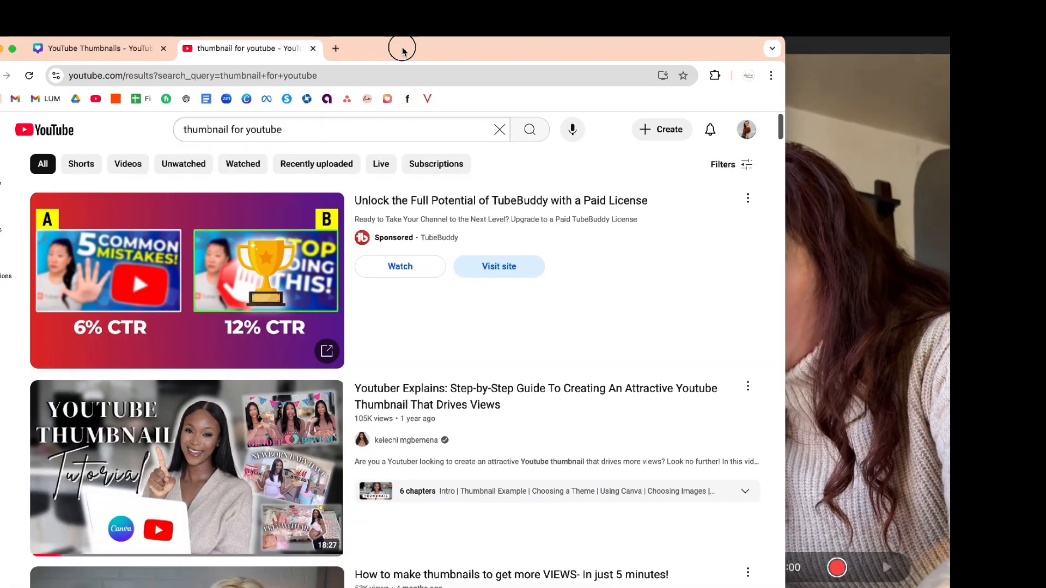
{"action": "scroll", "coordinate": [166, 376], "scroll_direction": "down", "scroll_amount": 5}
{"action": "scroll", "coordinate": [450, 361], "scroll_direction": "up", "scroll_amount": 4}
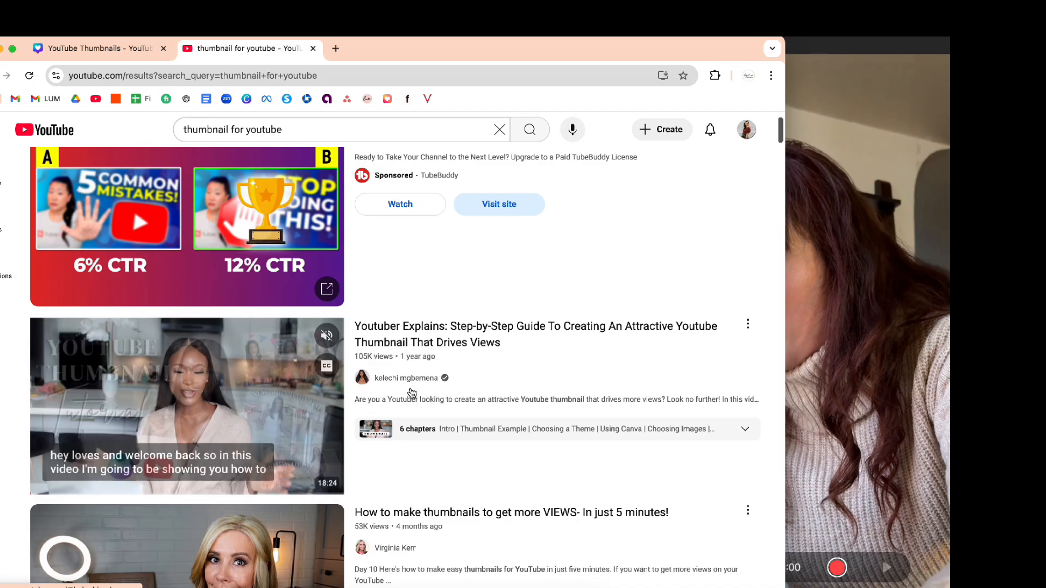
{"action": "scroll", "coordinate": [197, 393], "scroll_direction": "down", "scroll_amount": 5}
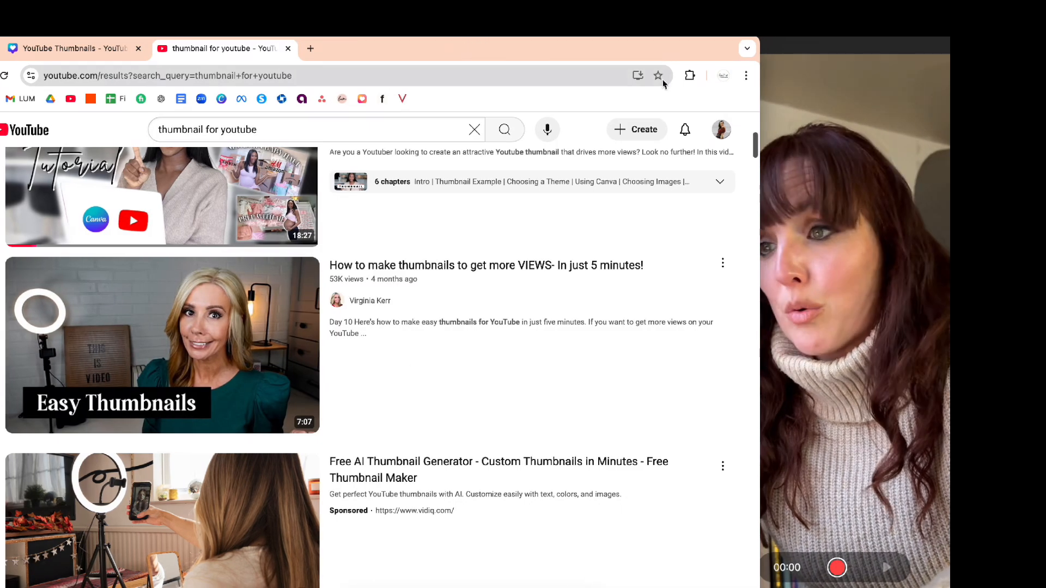
{"action": "left_click_drag", "start_coordinate": [759, 113], "coordinate": [467, 179]}
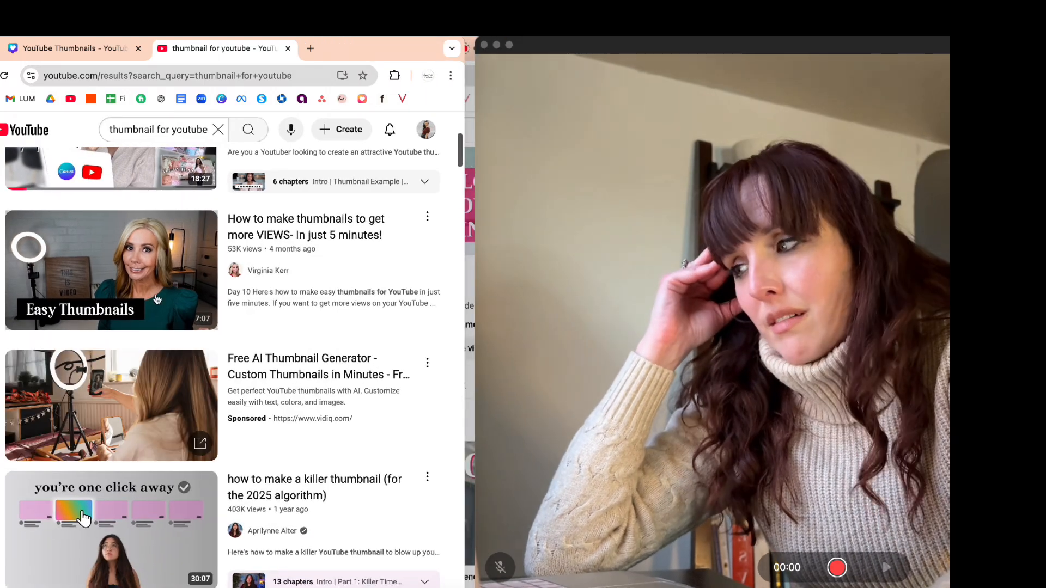
{"action": "mouse_move", "coordinate": [230, 300]}
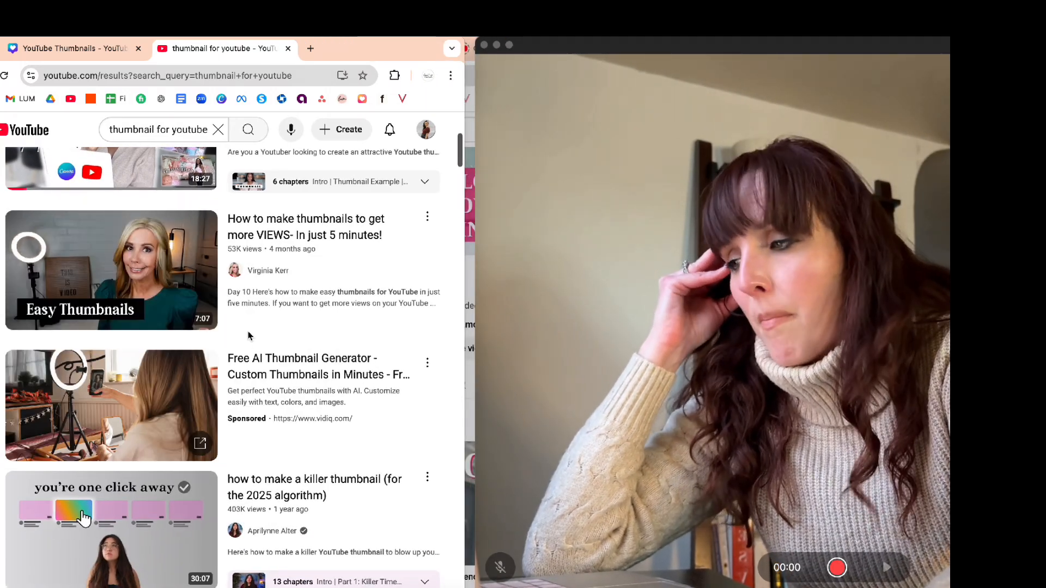
{"action": "scroll", "coordinate": [70, 342], "scroll_direction": "down", "scroll_amount": 1}
{"action": "scroll", "coordinate": [410, 374], "scroll_direction": "down", "scroll_amount": 6}
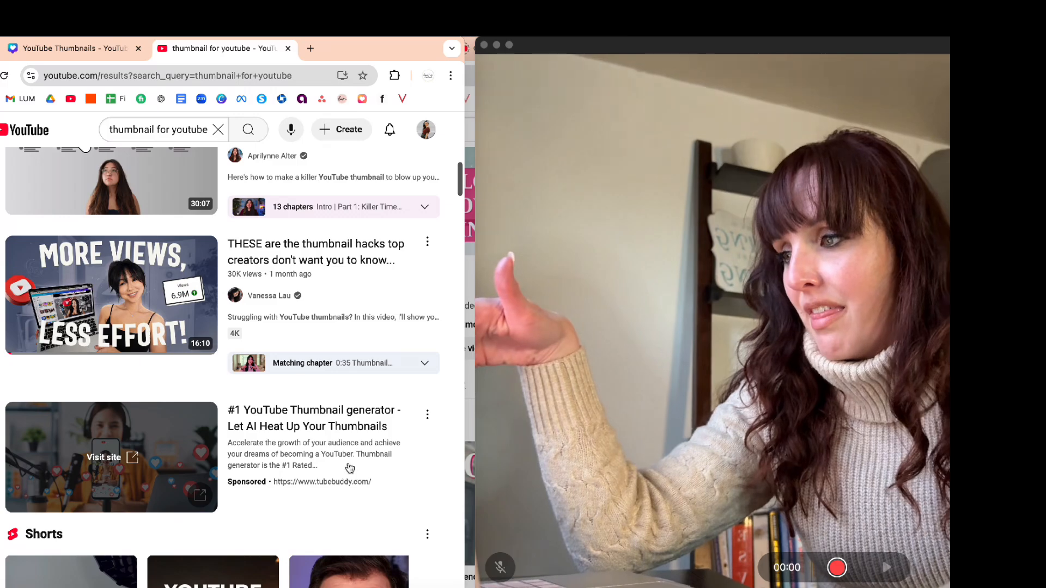
{"action": "scroll", "coordinate": [295, 364], "scroll_direction": "down", "scroll_amount": 1}
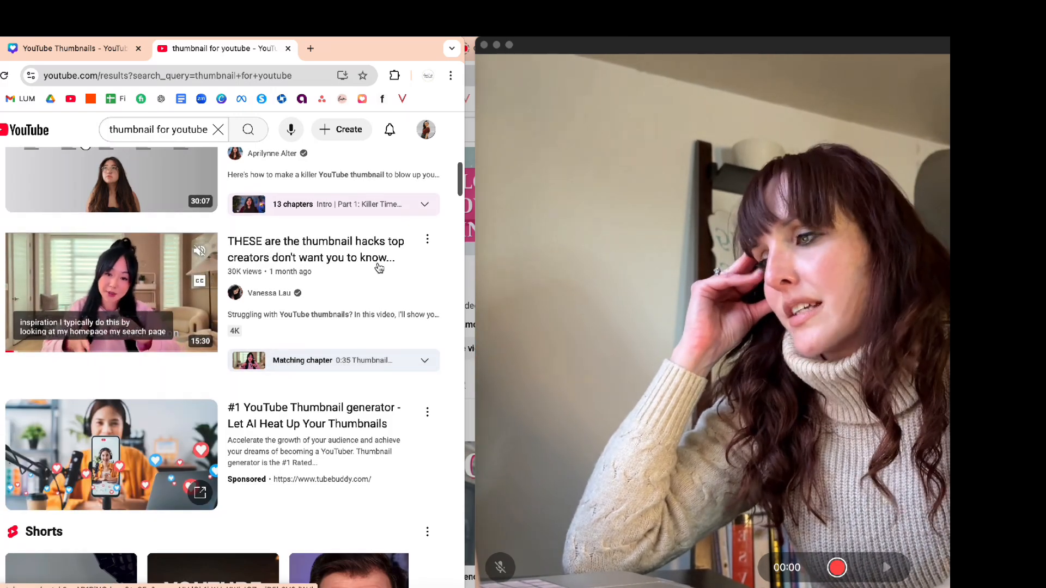
{"action": "scroll", "coordinate": [357, 307], "scroll_direction": "down", "scroll_amount": 10}
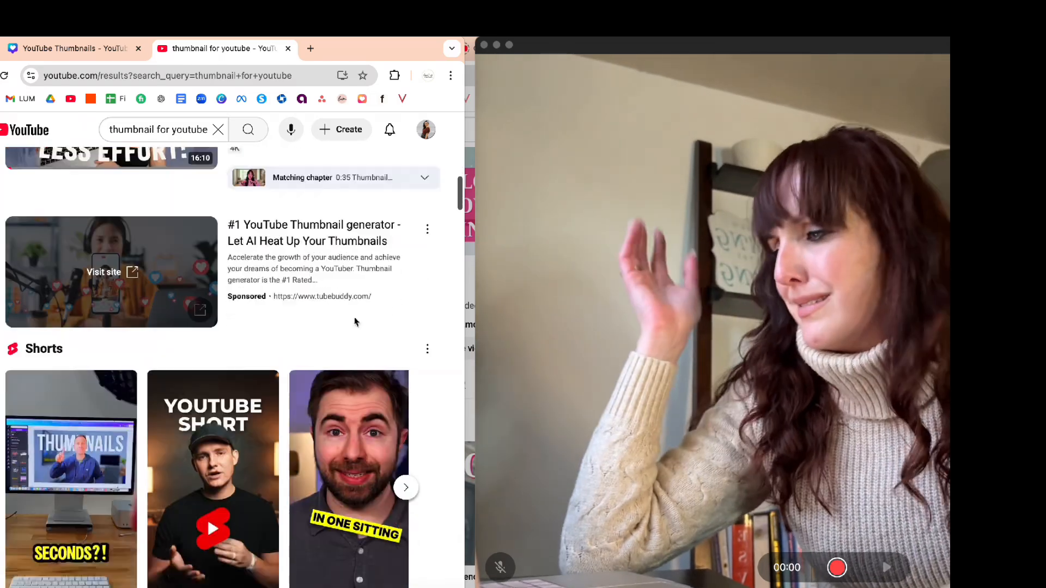
{"action": "scroll", "coordinate": [327, 327], "scroll_direction": "down", "scroll_amount": 3}
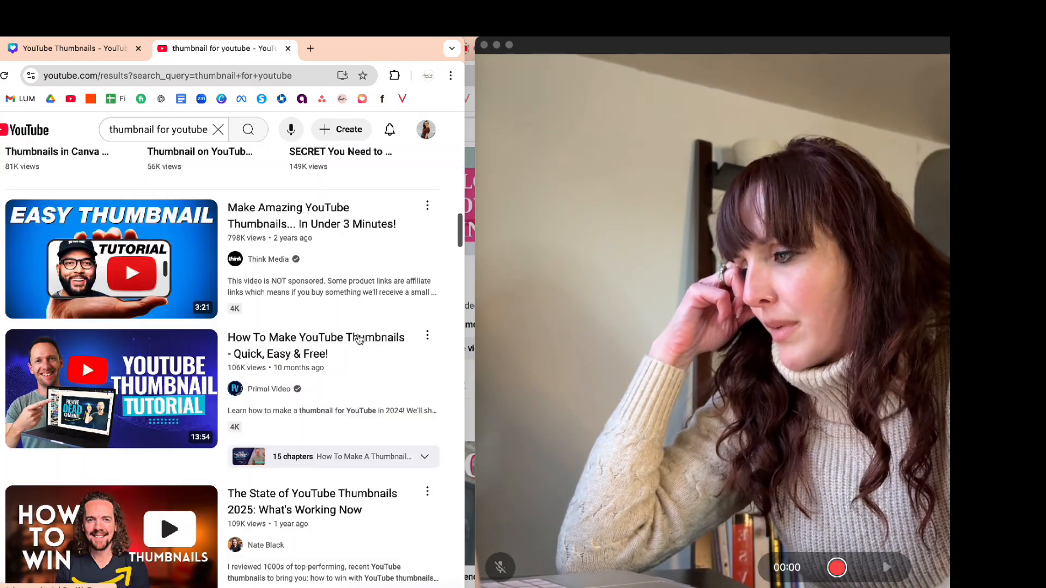
{"action": "scroll", "coordinate": [269, 379], "scroll_direction": "down", "scroll_amount": 5}
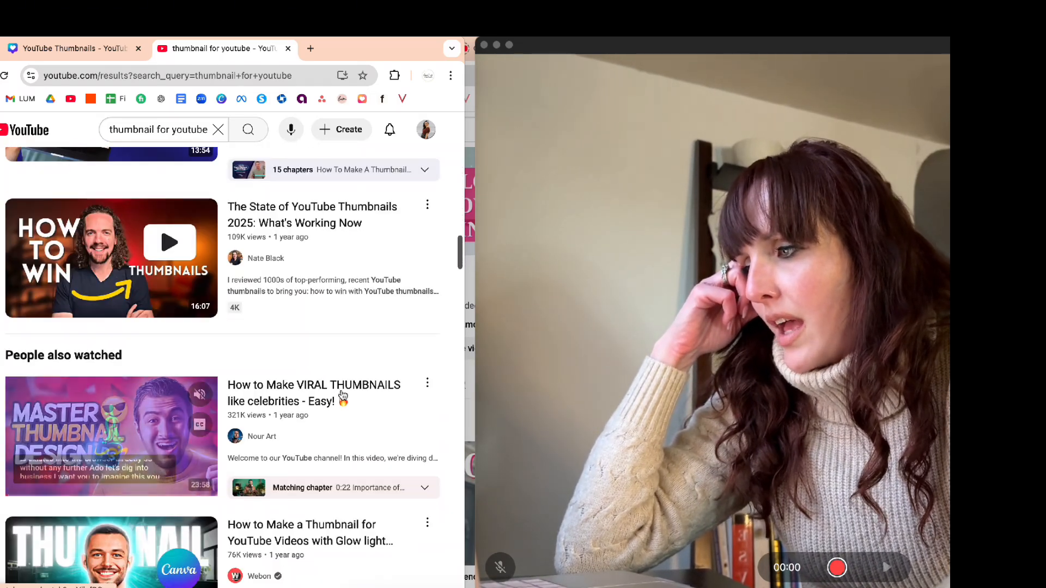
Look through further "thumbnail for youtube" results, comparing the text, faces and colours used in other creators' thumbnails
{"action": "scroll", "coordinate": [342, 381], "scroll_direction": "down", "scroll_amount": 5}
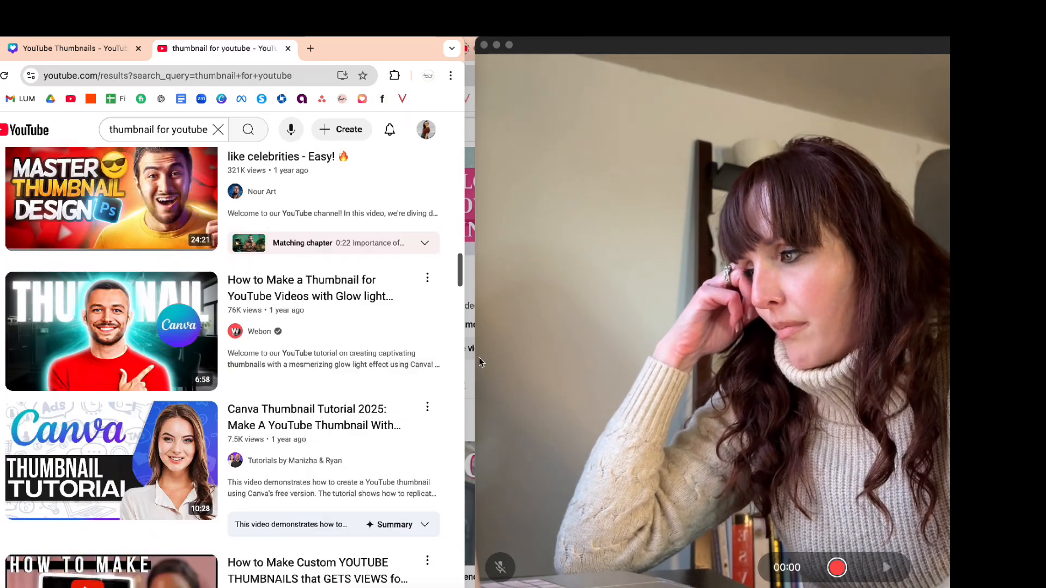
{"action": "scroll", "coordinate": [460, 374], "scroll_direction": "down", "scroll_amount": 5}
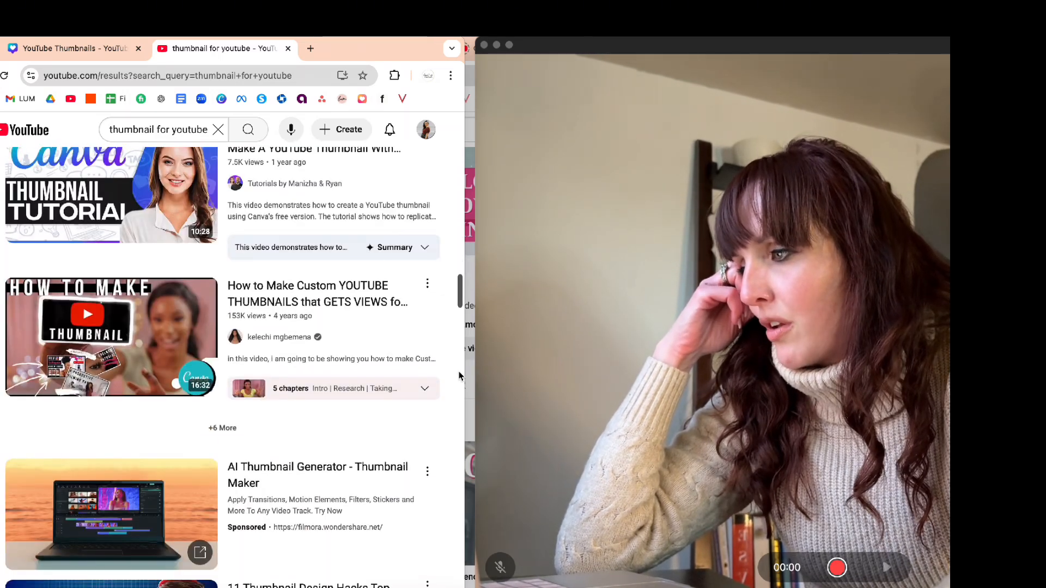
{"action": "scroll", "coordinate": [458, 376], "scroll_direction": "down", "scroll_amount": 10}
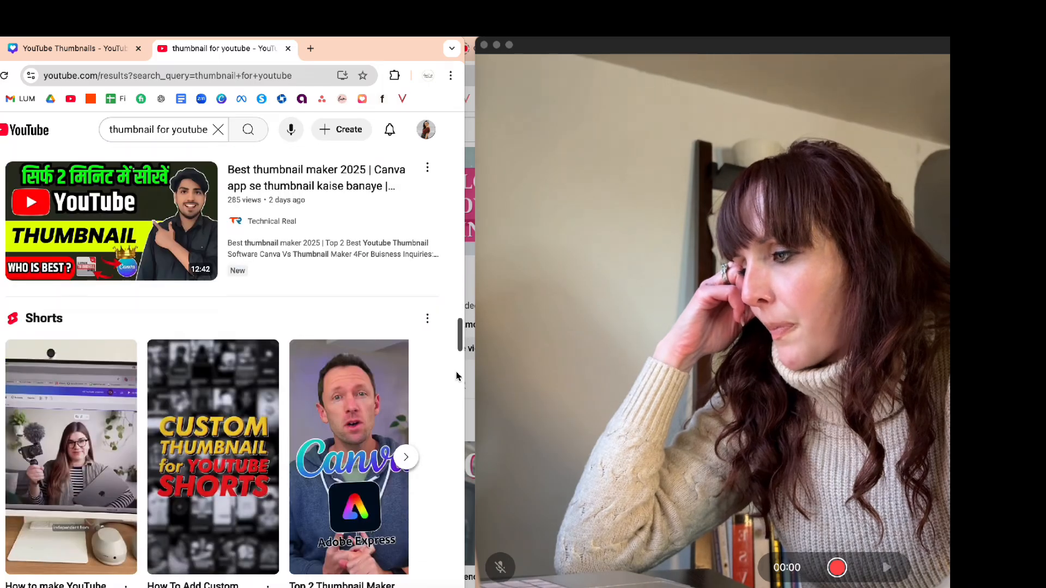
{"action": "scroll", "coordinate": [456, 376], "scroll_direction": "down", "scroll_amount": 10}
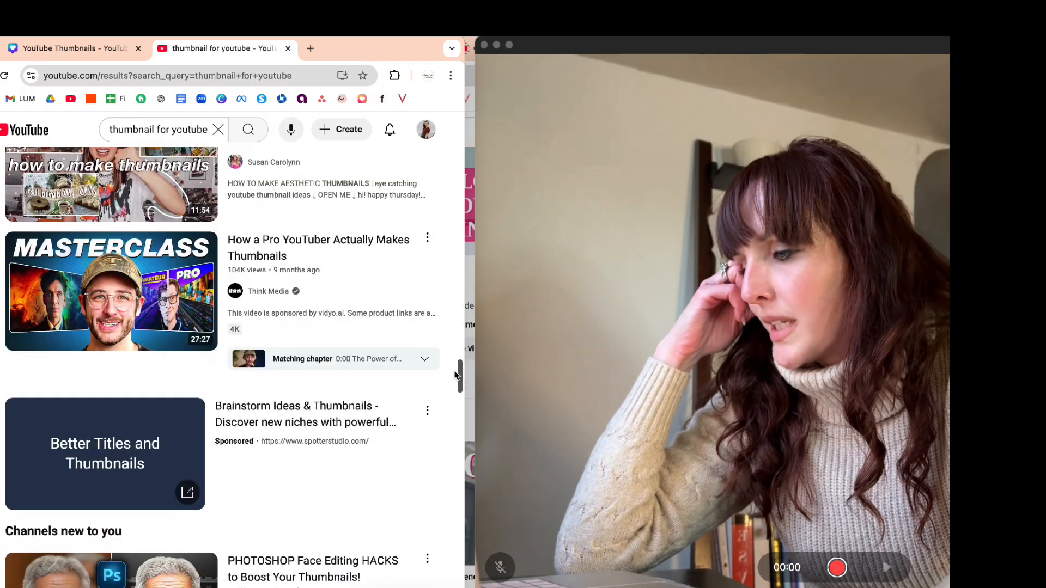
{"action": "scroll", "coordinate": [456, 376], "scroll_direction": "down", "scroll_amount": 8}
{"action": "scroll", "coordinate": [457, 376], "scroll_direction": "down", "scroll_amount": 9}
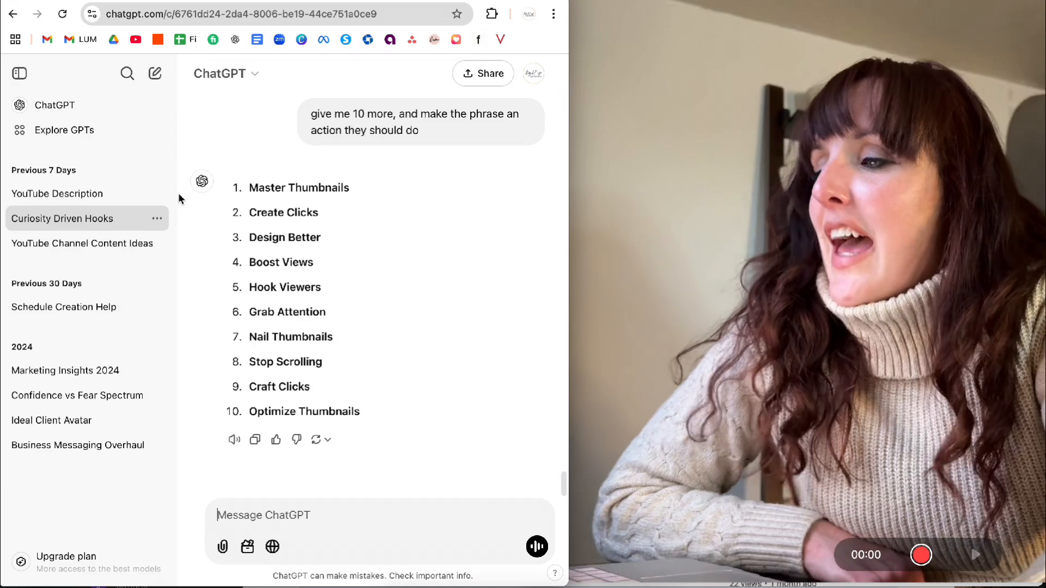
Review the ChatGPT conversation's prompts and its suggested two-word action phrases for a video about making YouTube thumbnails
{"action": "scroll", "coordinate": [348, 196], "scroll_direction": "up", "scroll_amount": 4}
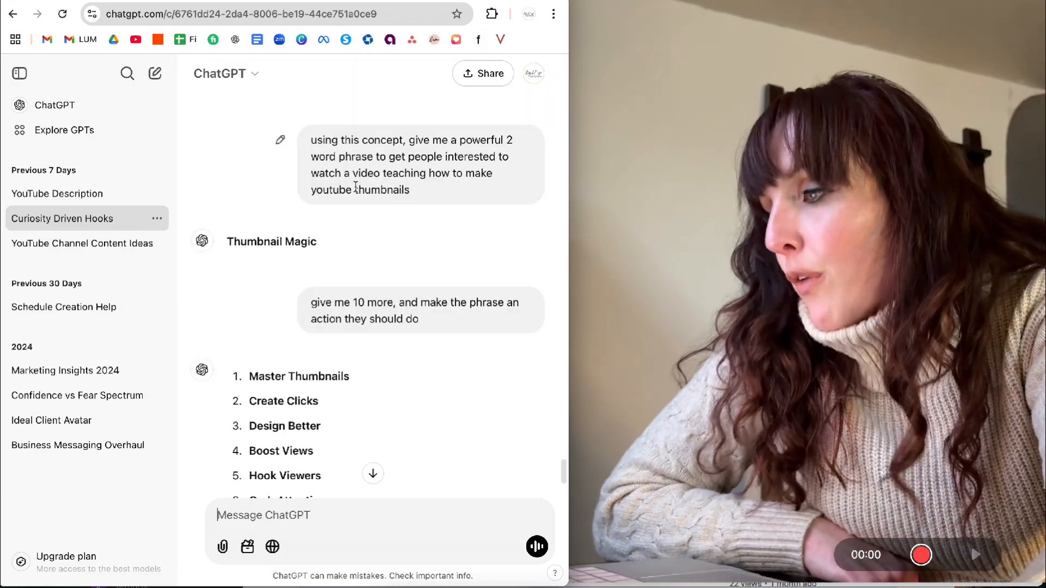
{"action": "scroll", "coordinate": [360, 182], "scroll_direction": "down", "scroll_amount": 2}
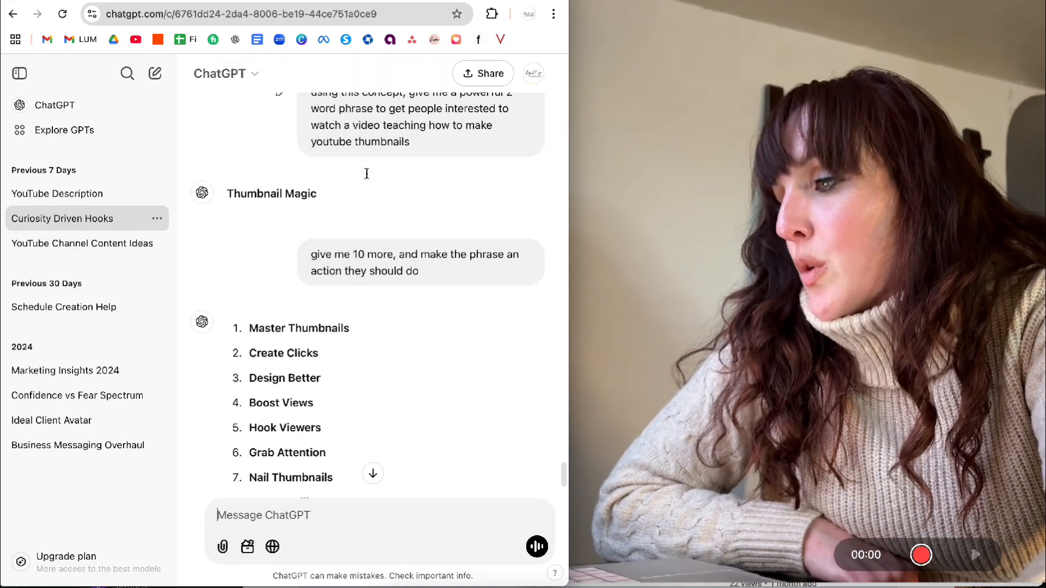
{"action": "scroll", "coordinate": [367, 175], "scroll_direction": "down", "scroll_amount": 1}
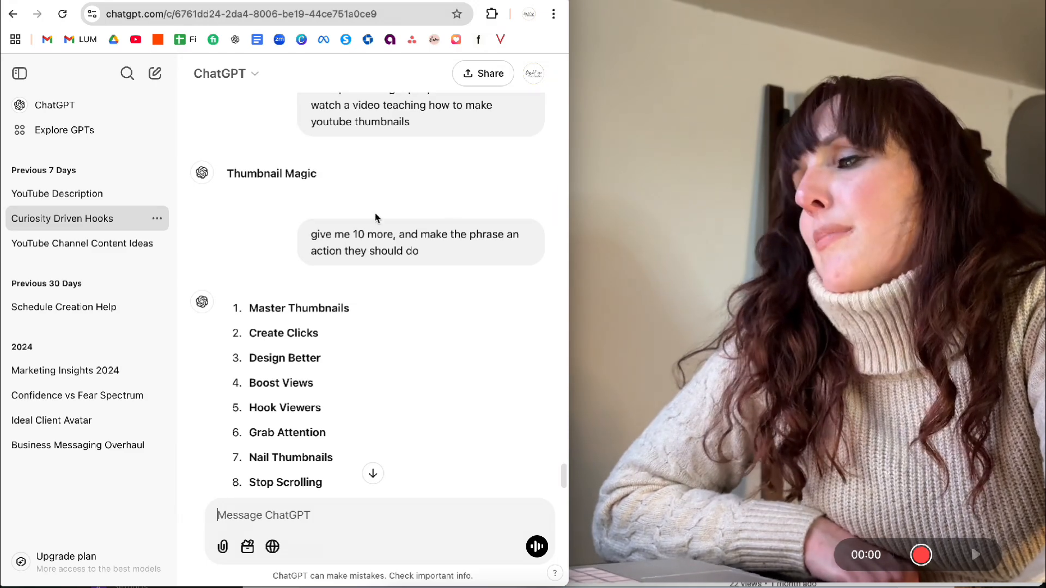
{"action": "mouse_move", "coordinate": [303, 176]}
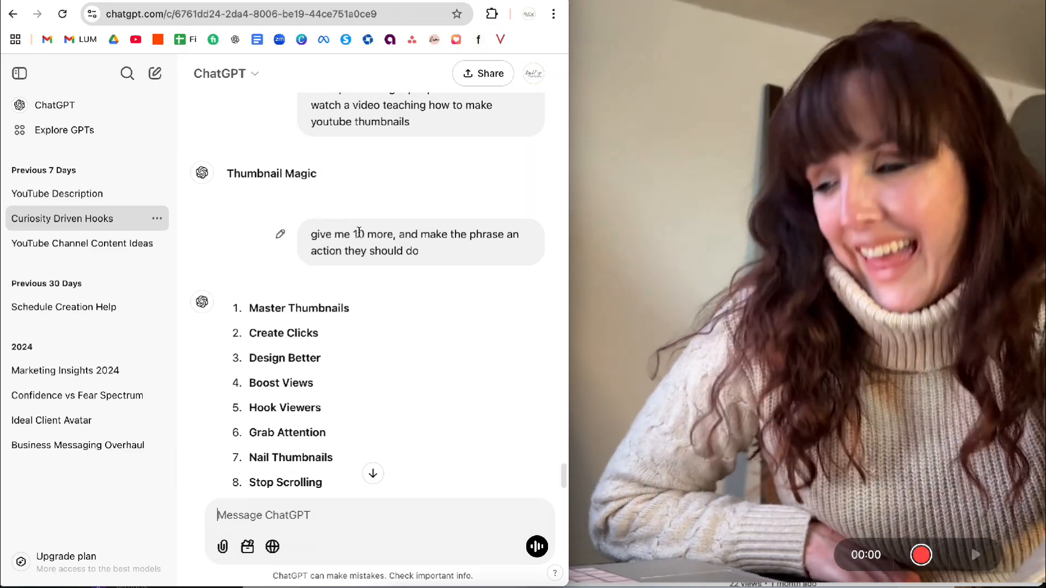
{"action": "scroll", "coordinate": [444, 265], "scroll_direction": "down", "scroll_amount": 1}
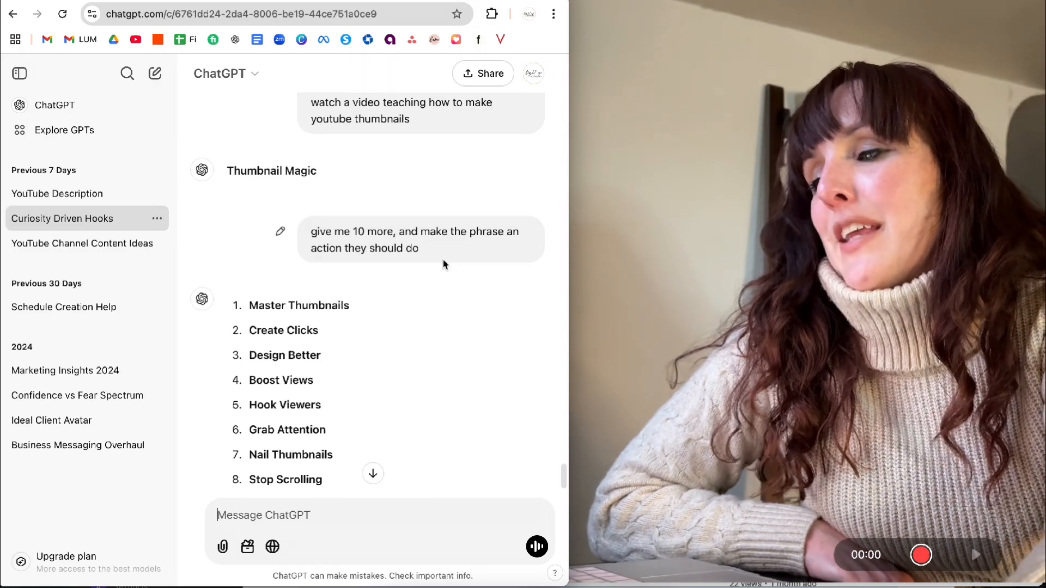
{"action": "scroll", "coordinate": [444, 265], "scroll_direction": "down", "scroll_amount": 3}
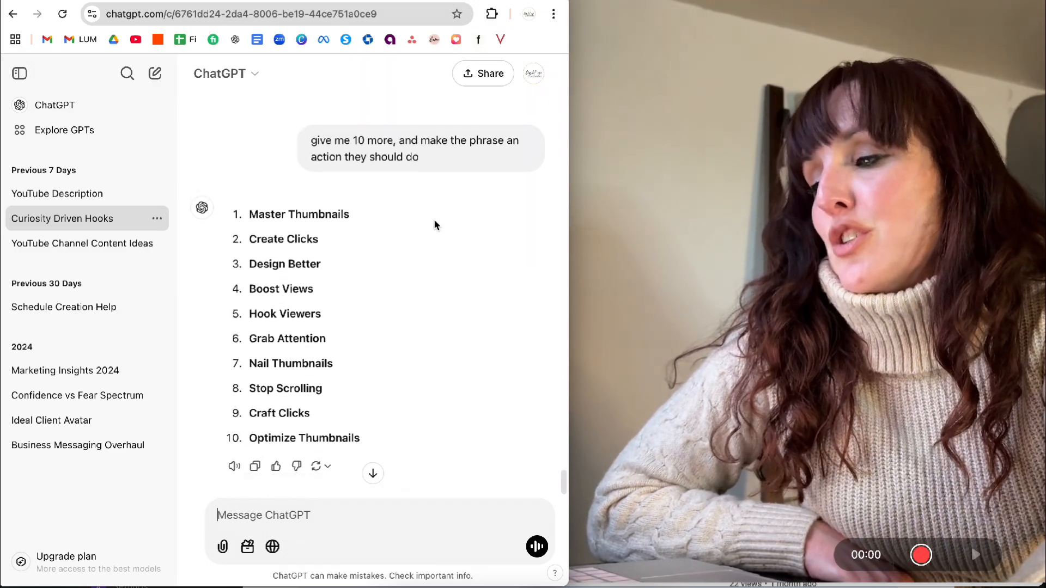
{"action": "scroll", "coordinate": [435, 225], "scroll_direction": "down", "scroll_amount": 1}
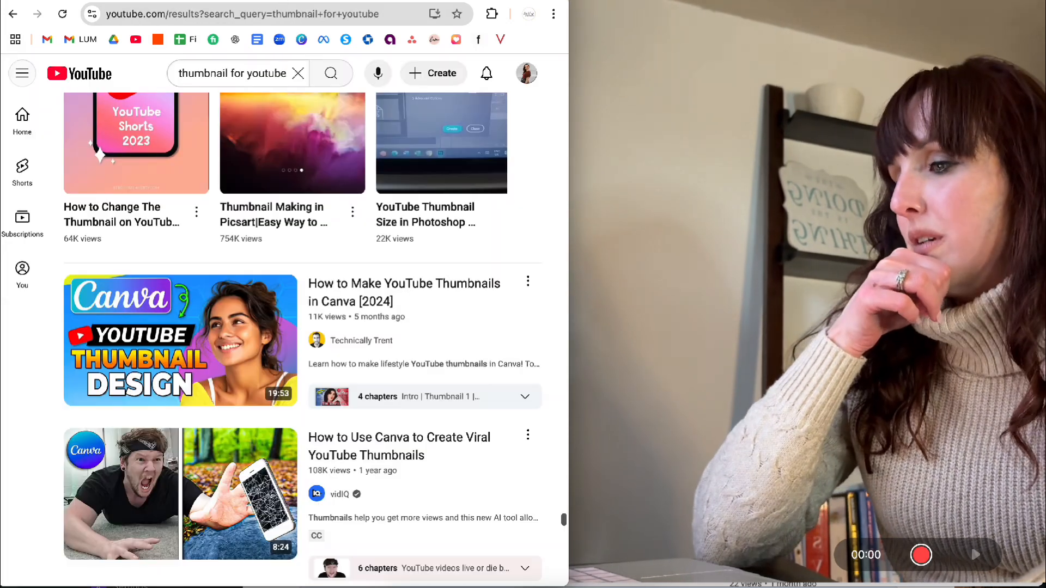
In the Canva design, replace START HERE on page 2 with HOOK VIEWERS on two lines at font size 124
{"action": "left_click", "coordinate": [181, 37]}
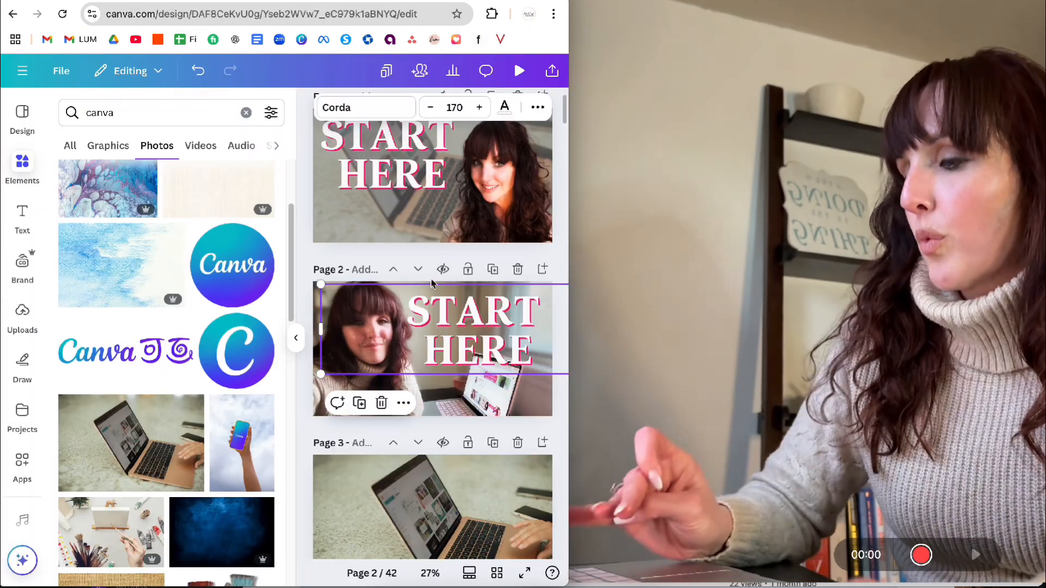
{"action": "left_click", "coordinate": [302, 337]}
{"action": "double_click", "coordinate": [387, 343]}
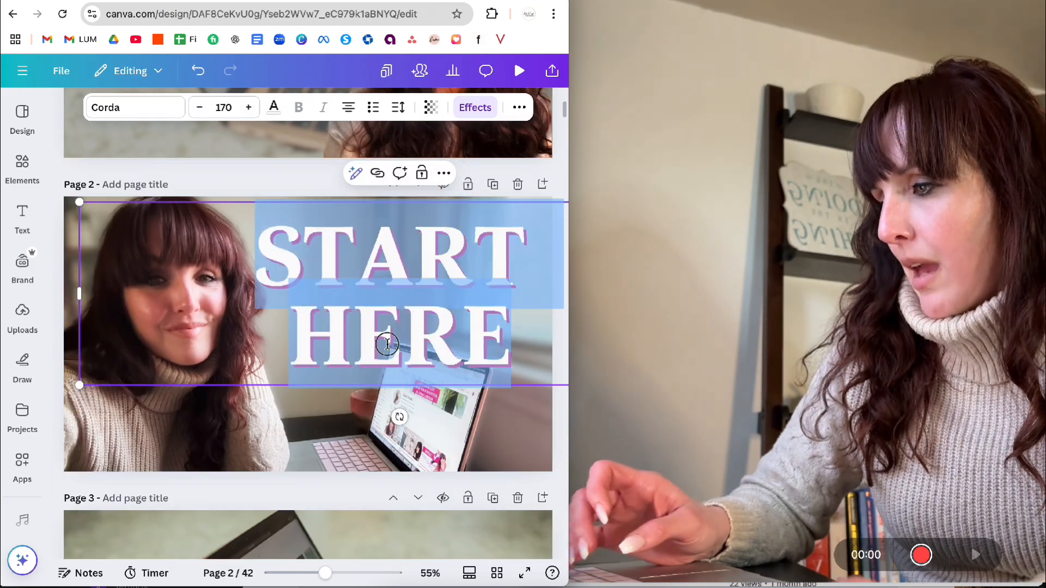
{"action": "type", "text": "HOOK"}
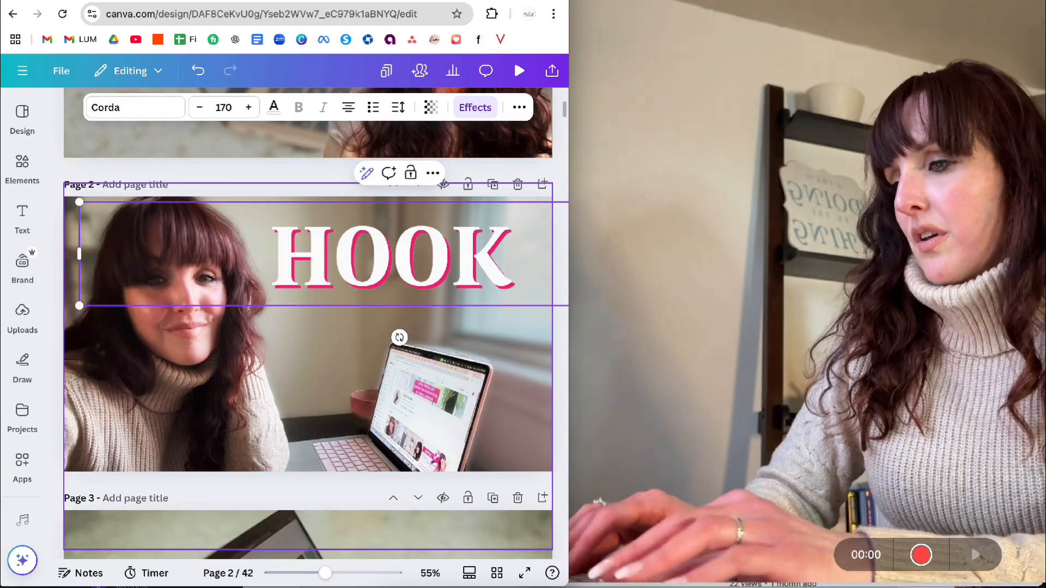
{"action": "key", "text": "Return"}
{"action": "type", "text": "VIE"}
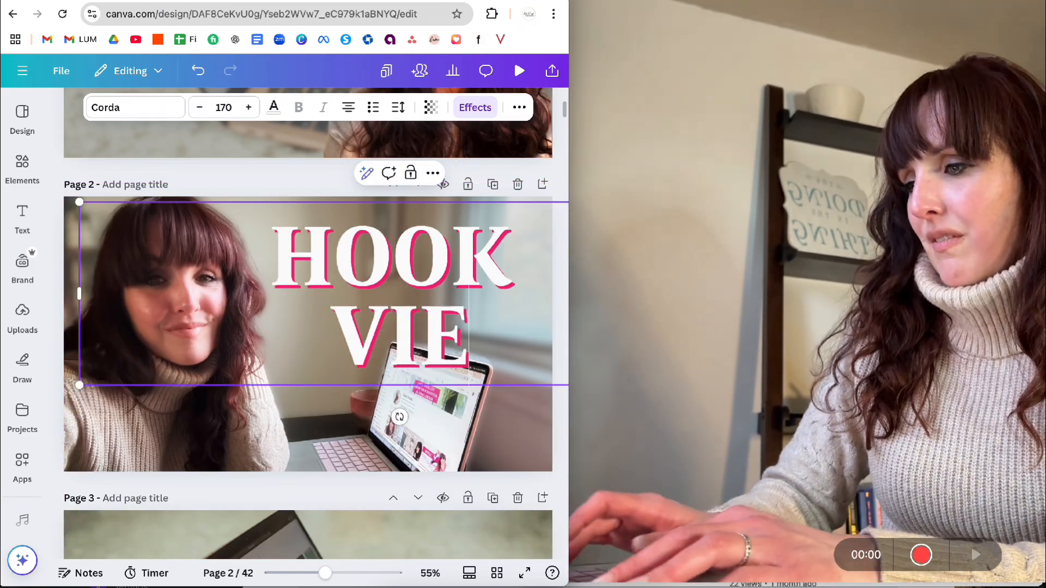
{"action": "type", "text": "WERS"}
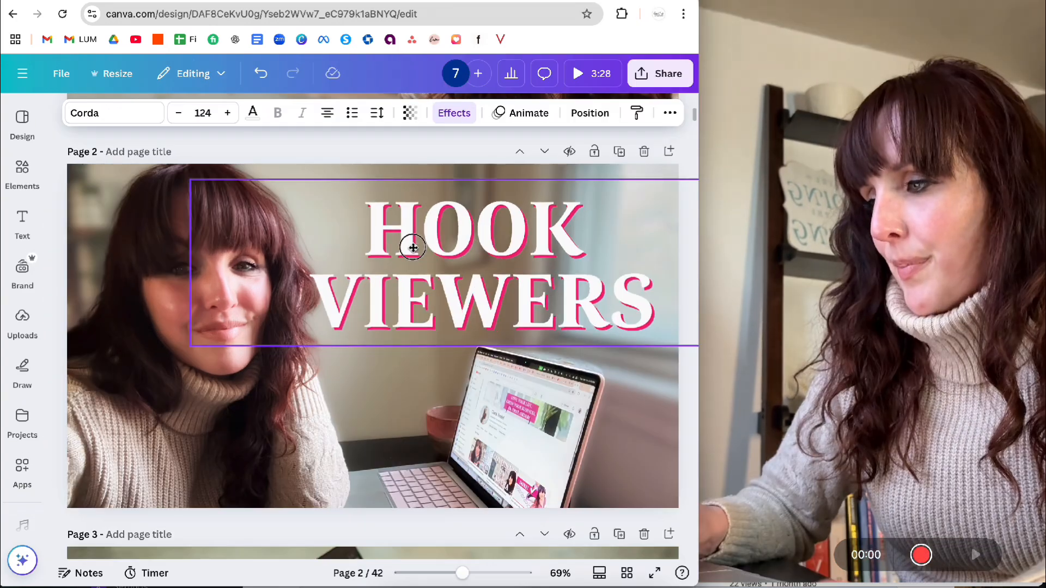
{"action": "key", "text": "Escape"}
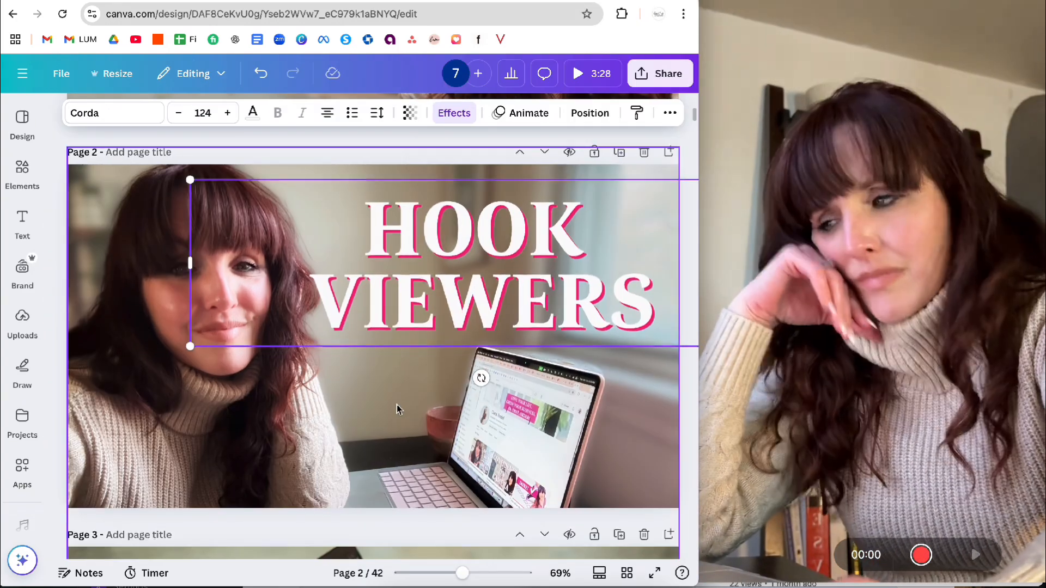
Replace the portrait and its frame on page 1 with a copy of page 2's selfie cutout, cropped to exclude the laptop
{"action": "left_click", "coordinate": [184, 402]}
{"action": "scroll", "coordinate": [348, 419], "scroll_direction": "down", "scroll_amount": 1}
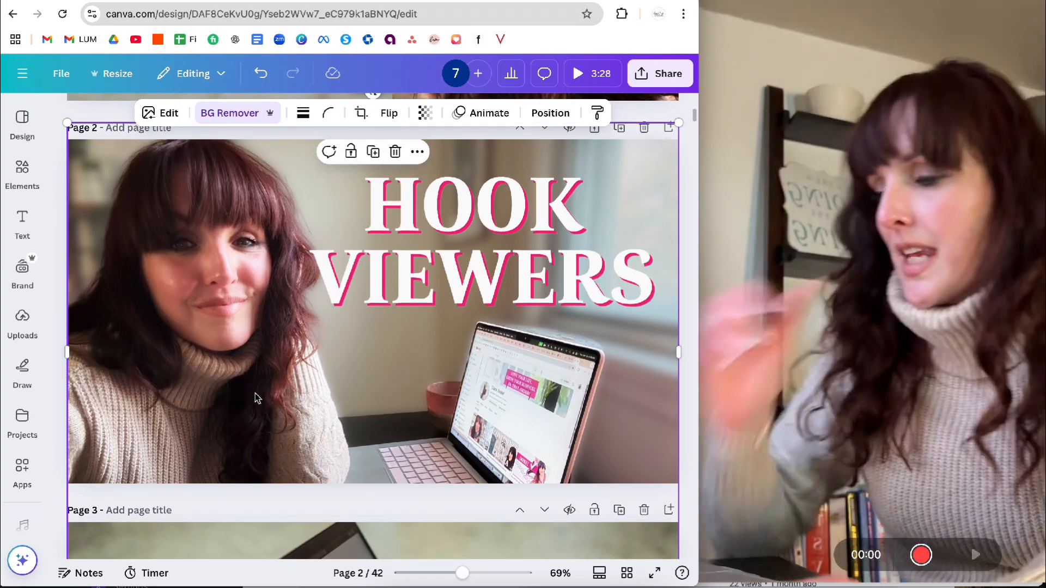
{"action": "scroll", "coordinate": [260, 398], "scroll_direction": "up", "scroll_amount": 1}
{"action": "scroll", "coordinate": [260, 398], "scroll_direction": "up", "scroll_amount": 5}
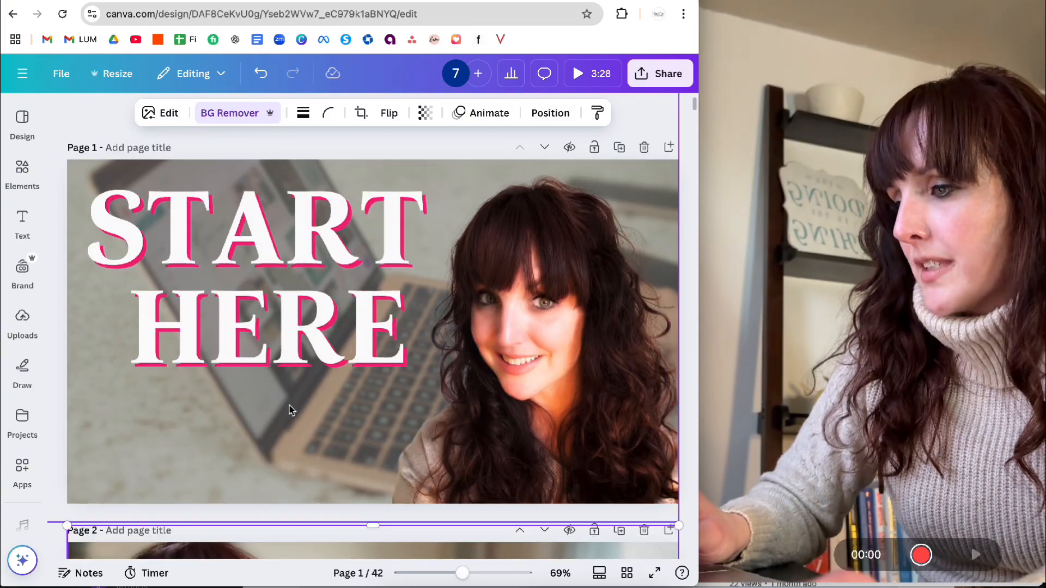
{"action": "left_click", "coordinate": [437, 423]}
{"action": "key", "text": "Delete"}
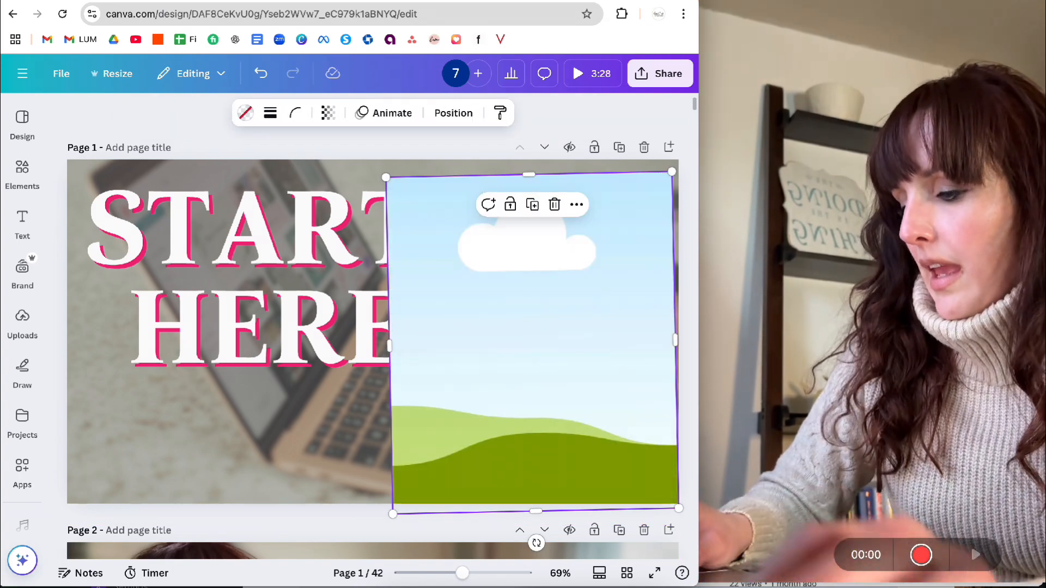
{"action": "key", "text": "Delete"}
{"action": "key", "text": "ctrl+z"}
{"action": "key", "text": "ctrl+z"}
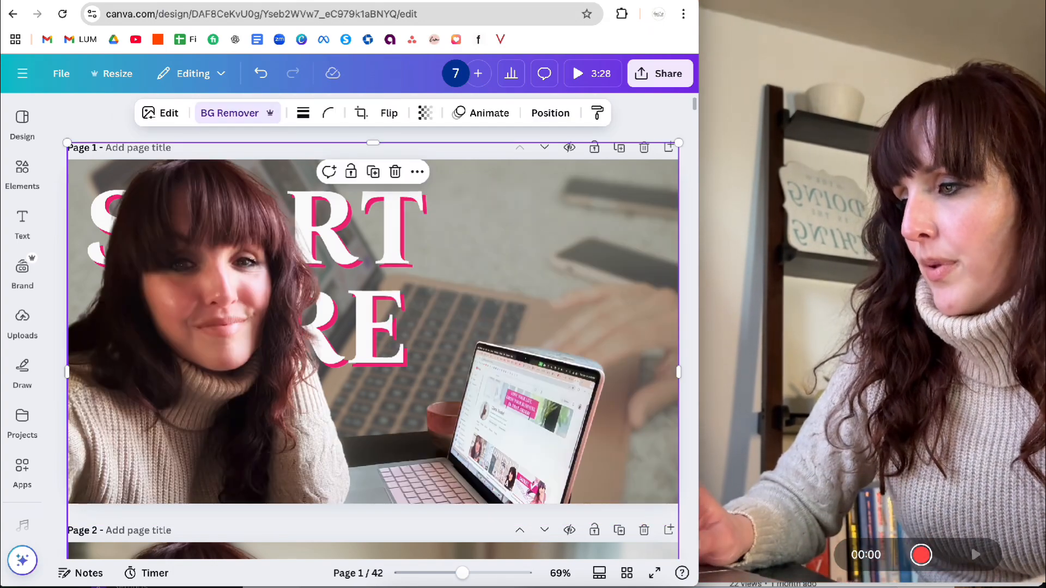
{"action": "left_click_drag", "start_coordinate": [306, 418], "coordinate": [270, 405]}
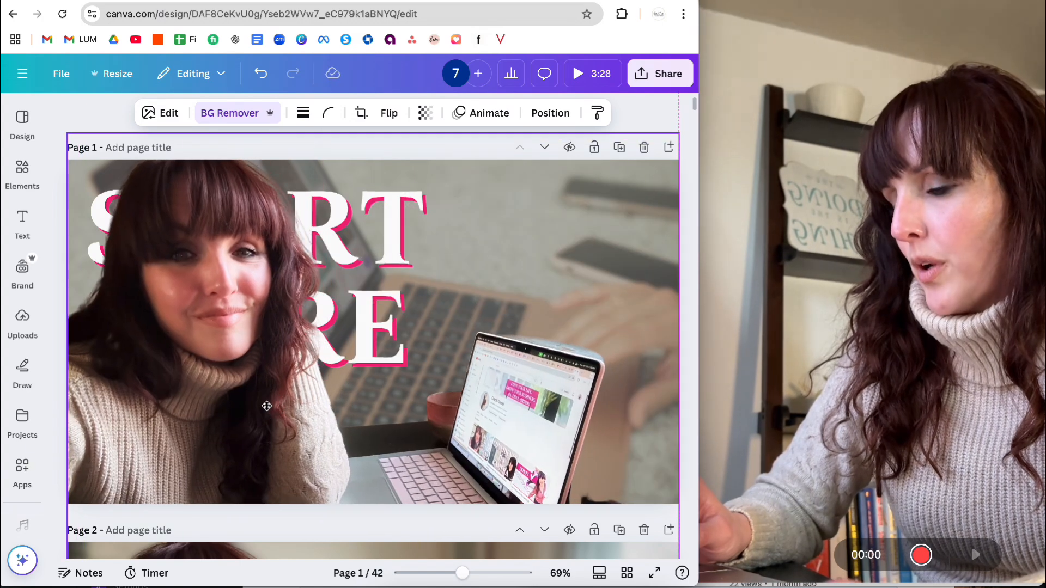
{"action": "left_click_drag", "start_coordinate": [680, 365], "coordinate": [355, 379]}
Flip the blurred laptop background on page 1 horizontally and shift it right so the laptop shows beside the selfie
{"action": "left_click", "coordinate": [560, 372]}
{"action": "left_click", "coordinate": [554, 434]}
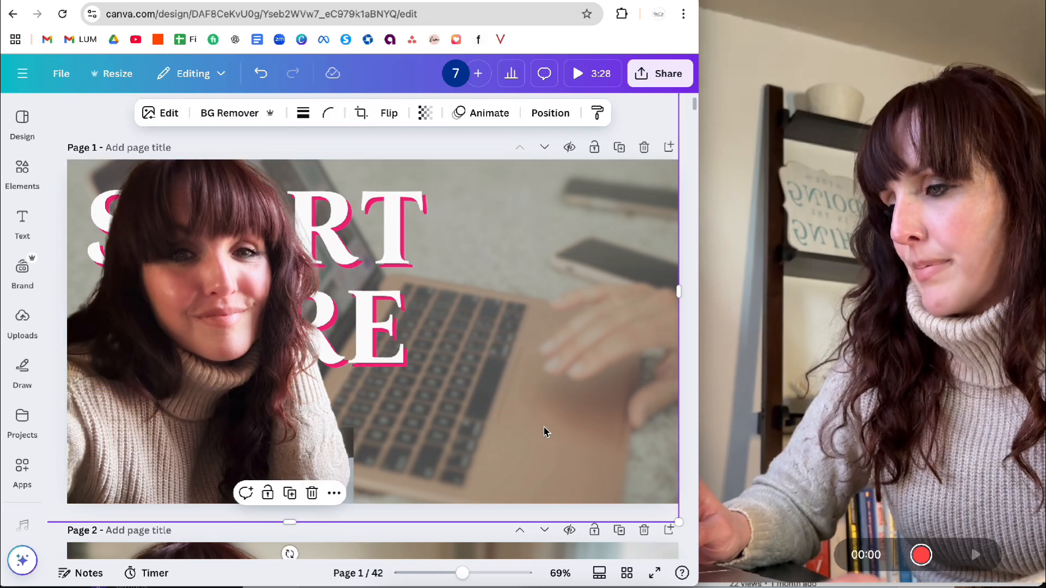
{"action": "left_click", "coordinate": [386, 114]}
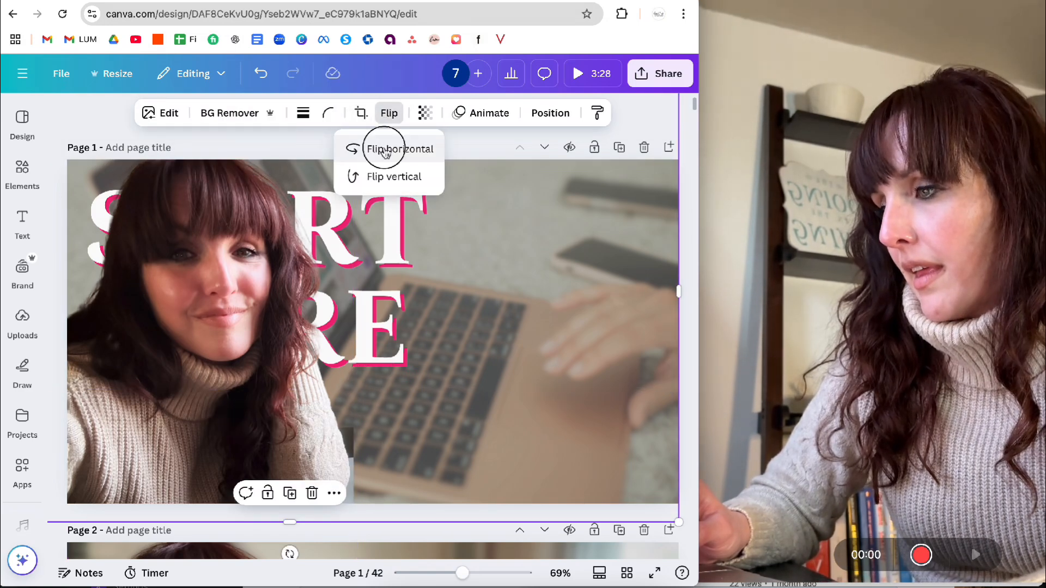
{"action": "left_click", "coordinate": [385, 150]}
{"action": "left_click", "coordinate": [490, 317]}
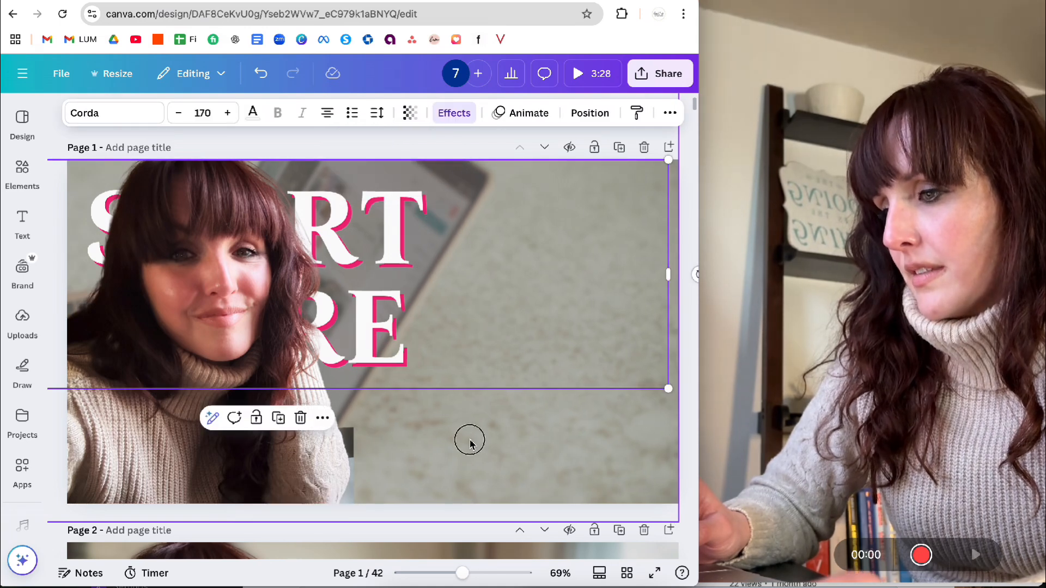
{"action": "left_click_drag", "start_coordinate": [467, 458], "coordinate": [681, 452]}
Copy page 2's HOOK VIEWERS text onto page 1, delete the START HERE text there, and place the copy beside the face
{"action": "scroll", "coordinate": [460, 410], "scroll_direction": "down", "scroll_amount": 5}
{"action": "left_click", "coordinate": [451, 369]}
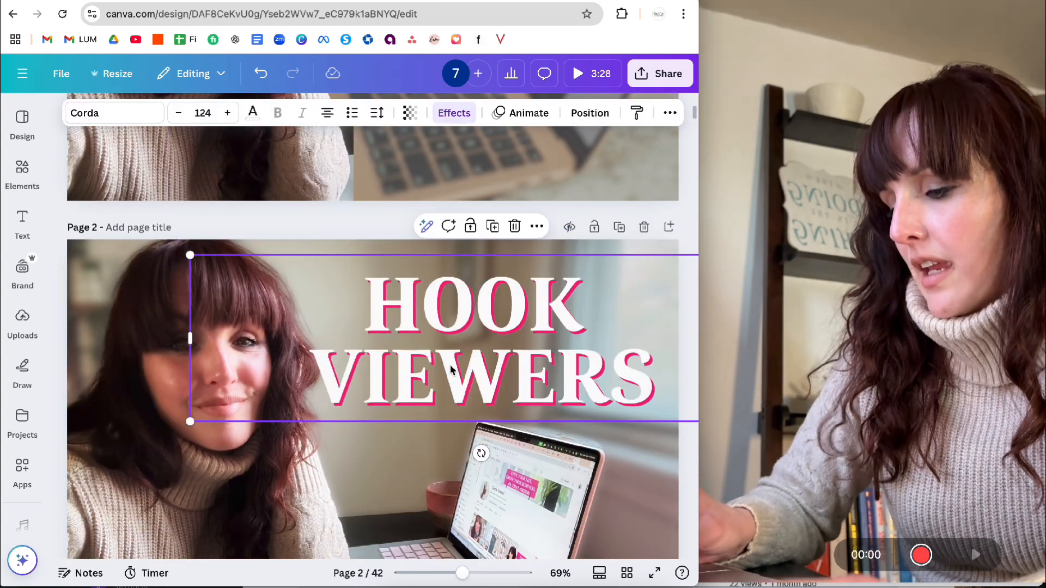
{"action": "key", "text": "ctrl+c"}
{"action": "scroll", "coordinate": [444, 374], "scroll_direction": "up", "scroll_amount": 5}
{"action": "key", "text": "ctrl+v"}
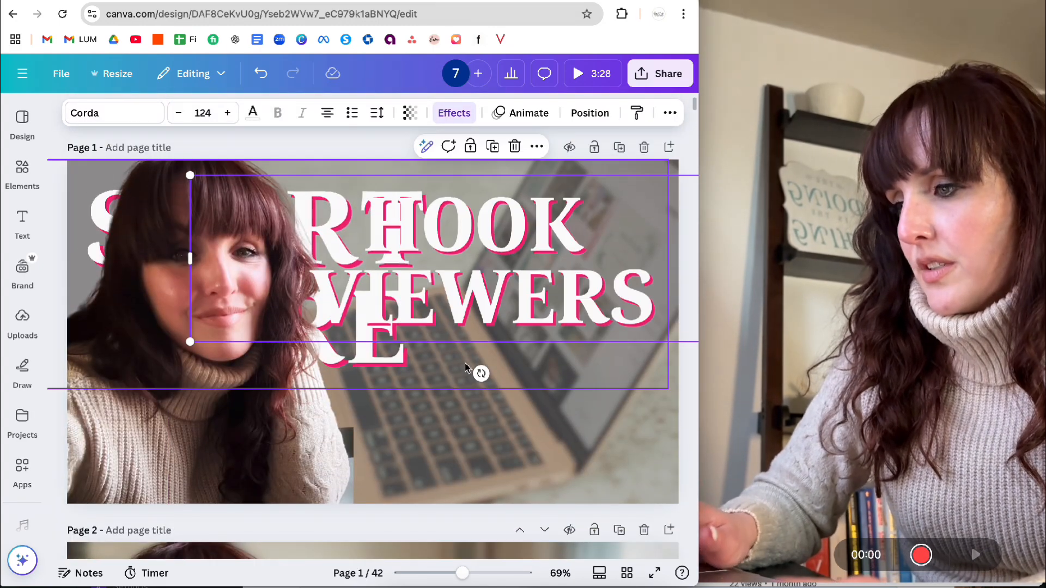
{"action": "left_click", "coordinate": [376, 364]}
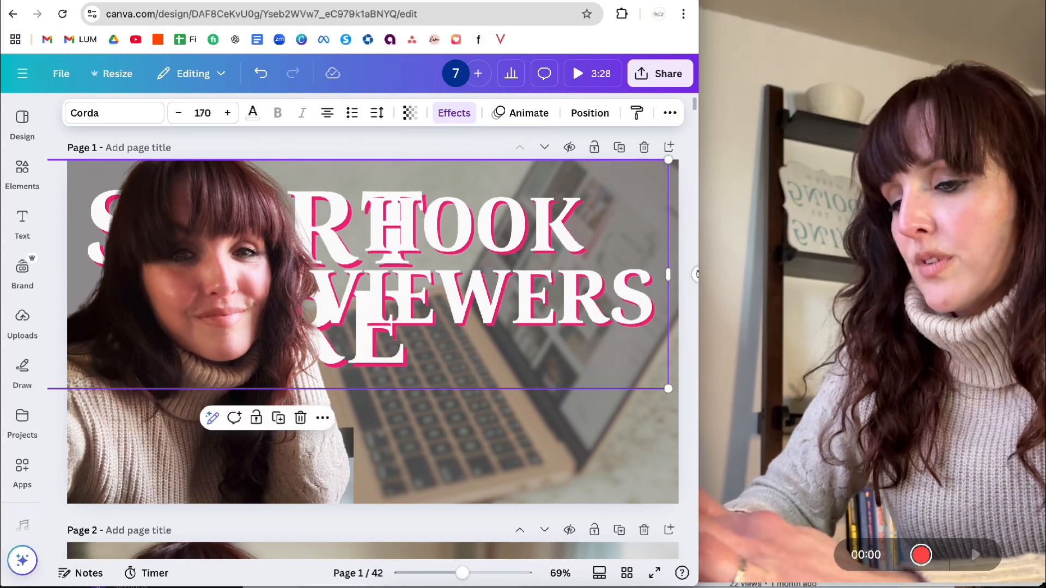
{"action": "key", "text": "Delete"}
{"action": "left_click_drag", "start_coordinate": [397, 285], "coordinate": [405, 321]}
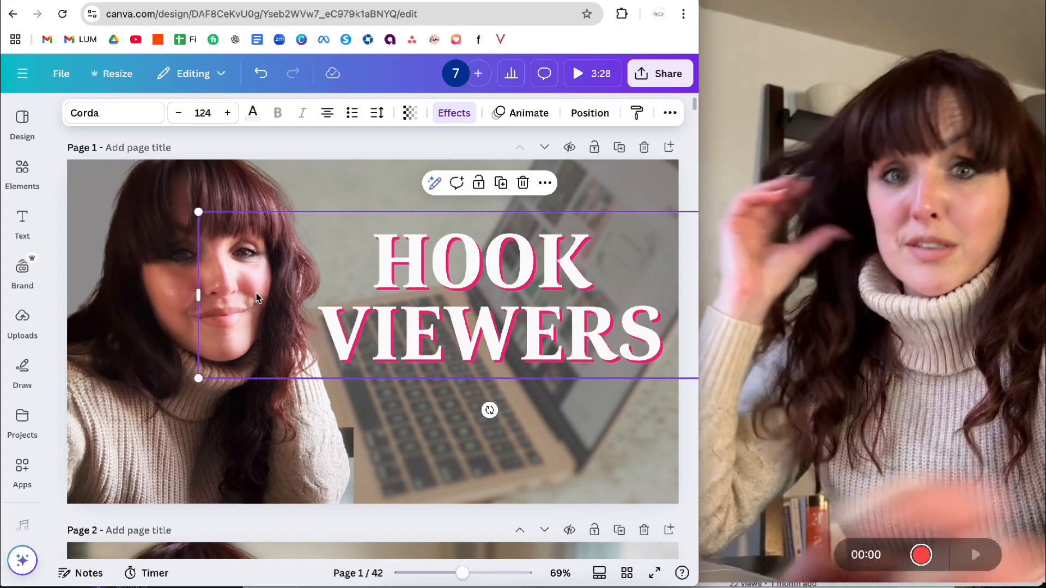
Flip the page 1 selfie horizontally, move it to the page's right side, and shift HOOK VIEWERS to the left half
{"action": "left_click", "coordinate": [256, 293]}
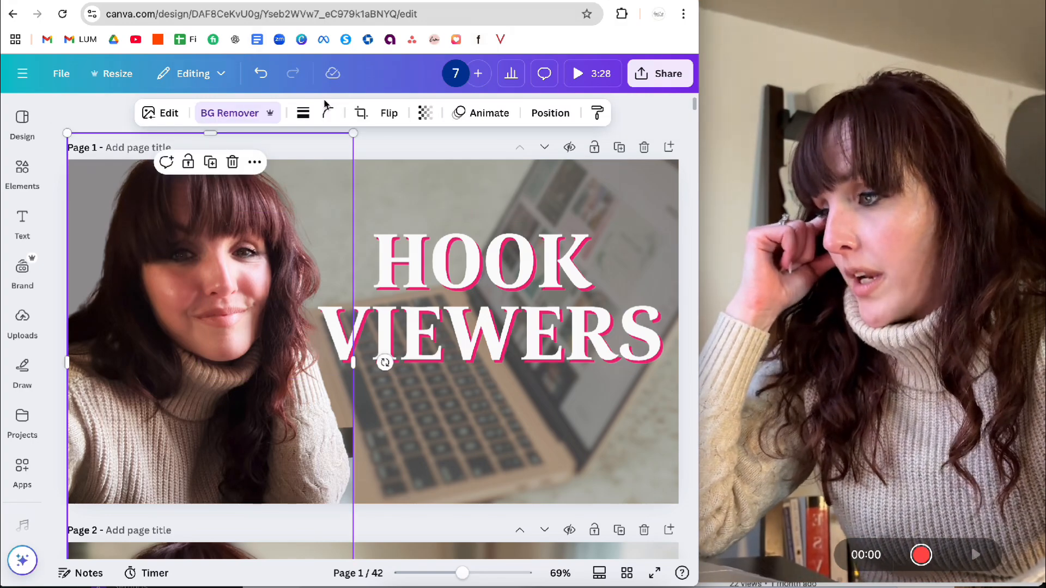
{"action": "left_click", "coordinate": [387, 113]}
{"action": "left_click_drag", "start_coordinate": [237, 423], "coordinate": [569, 436]}
{"action": "left_click_drag", "start_coordinate": [444, 375], "coordinate": [138, 351]}
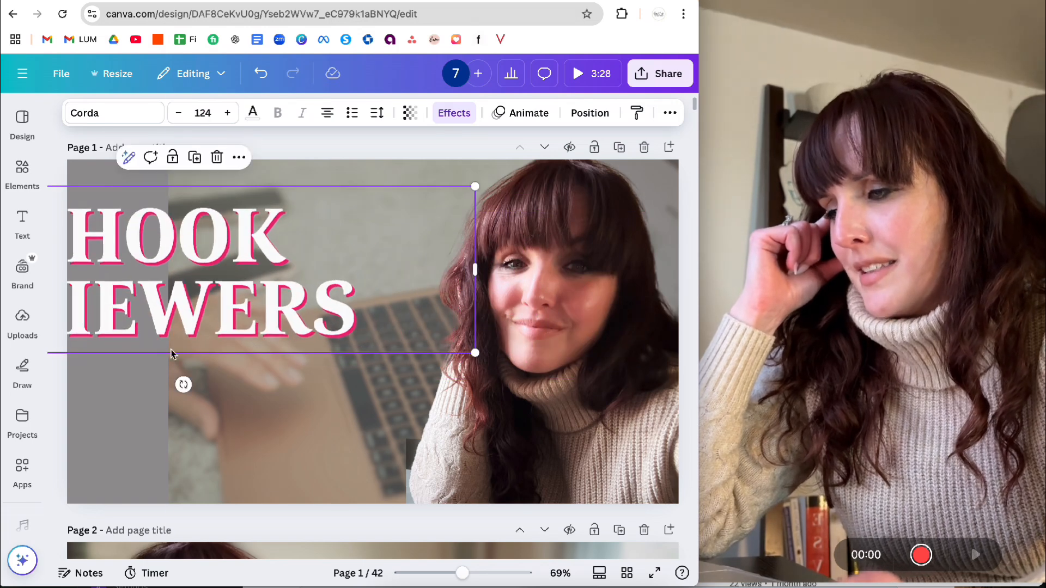
Flip page 1's laptop background horizontally, shift it left to fill the gap, and move HOOK VIEWERS fully onto the page beside the face
{"action": "left_click", "coordinate": [205, 418]}
{"action": "left_click", "coordinate": [395, 115]}
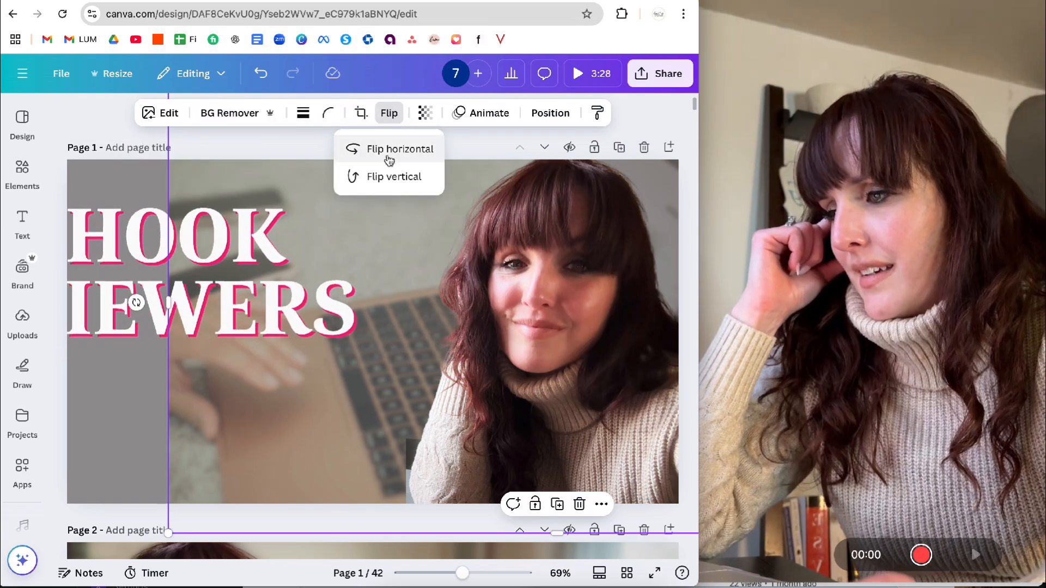
{"action": "left_click", "coordinate": [387, 152]}
{"action": "left_click_drag", "start_coordinate": [304, 441], "coordinate": [7, 434]}
{"action": "mouse_move", "coordinate": [35, 357]}
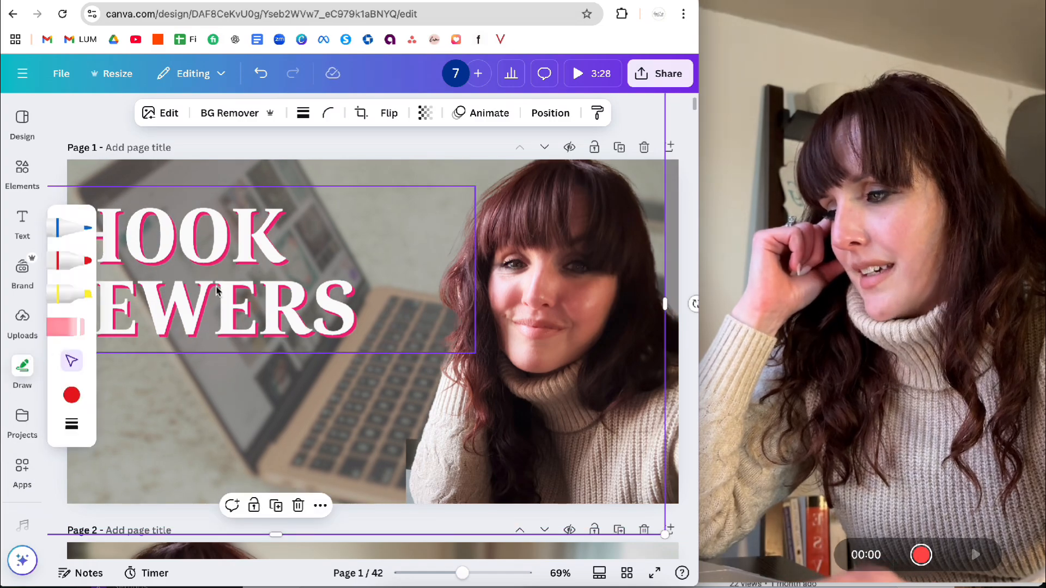
{"action": "left_click_drag", "start_coordinate": [192, 284], "coordinate": [316, 303]}
{"action": "scroll", "coordinate": [381, 296], "scroll_direction": "down", "scroll_amount": 10}
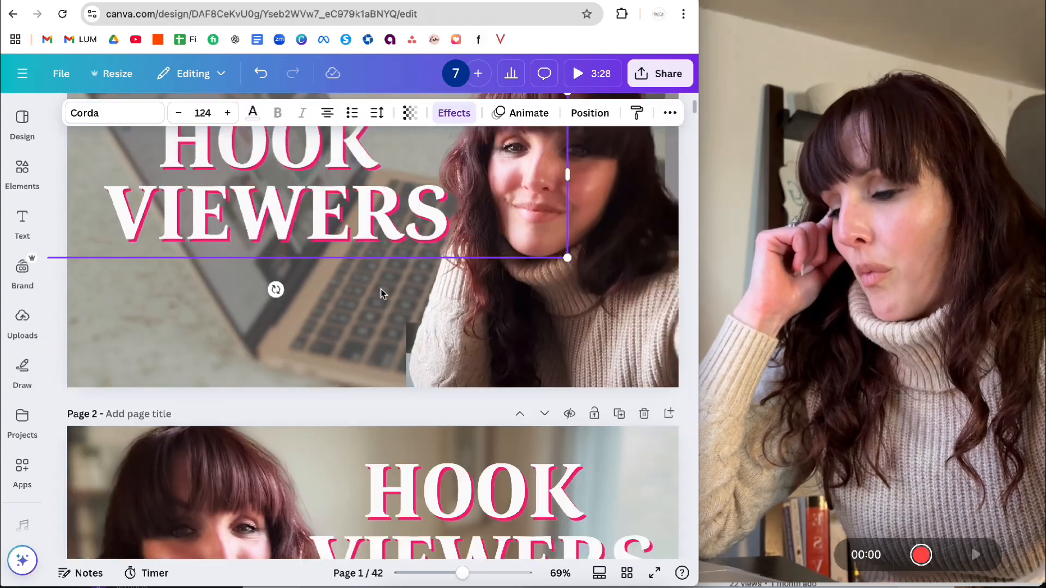
Compare the HOOK VIEWERS thumbnails on pages 1 and 2, and duplicate page 2
{"action": "scroll", "coordinate": [395, 318], "scroll_direction": "up", "scroll_amount": 10}
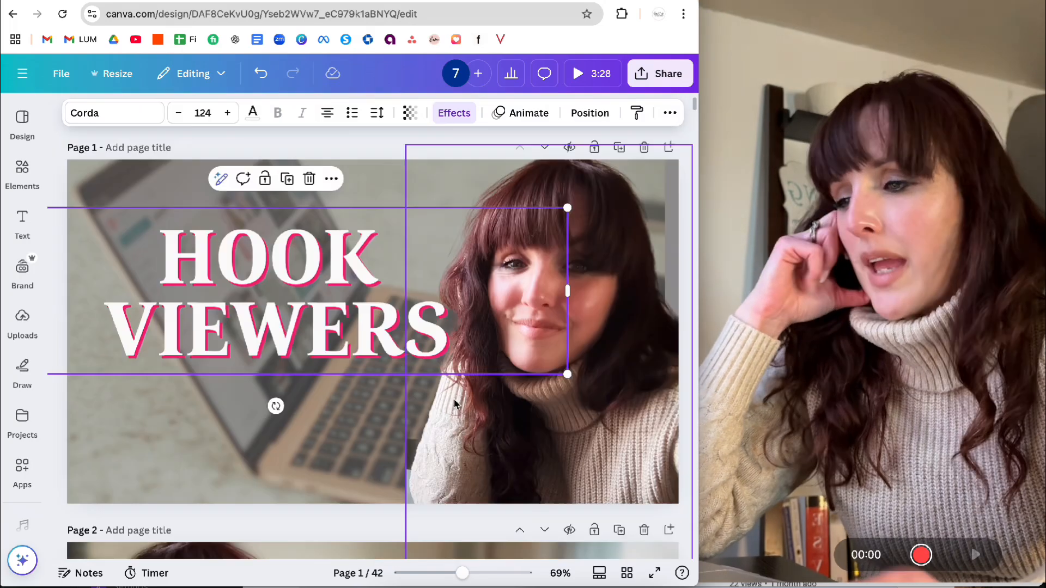
{"action": "scroll", "coordinate": [482, 316], "scroll_direction": "down", "scroll_amount": 1}
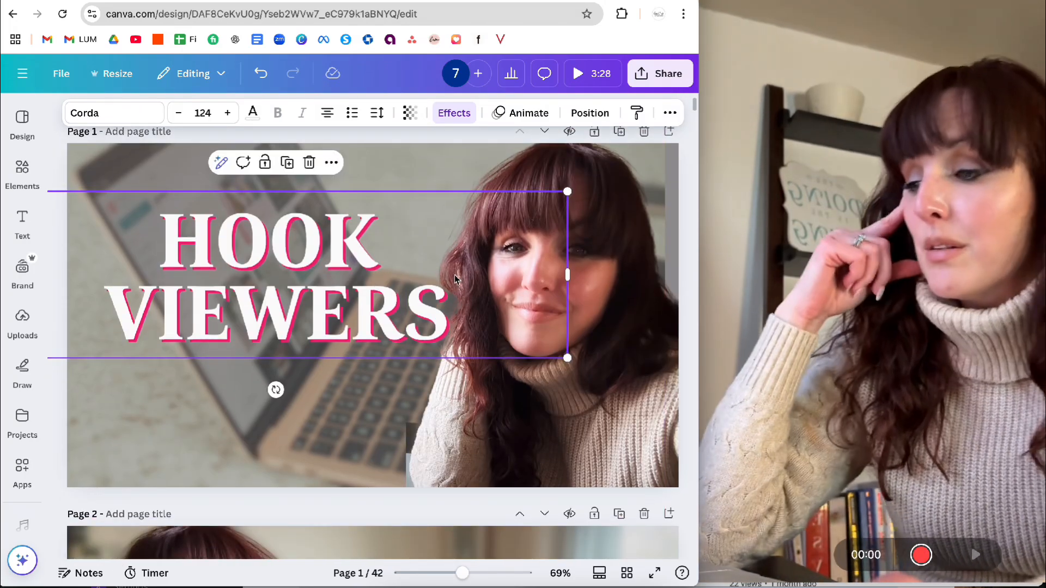
{"action": "scroll", "coordinate": [455, 278], "scroll_direction": "down", "scroll_amount": 5}
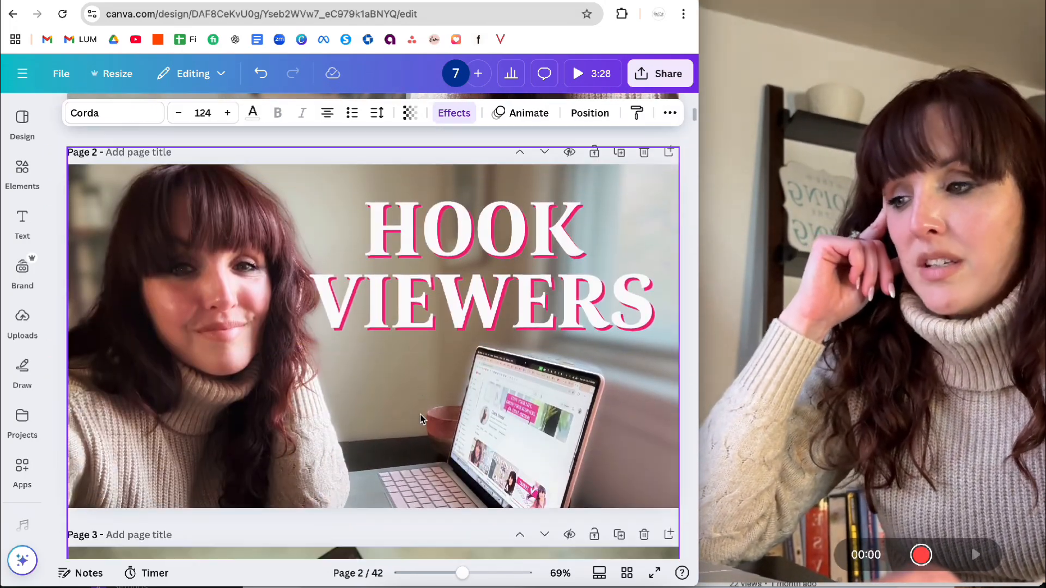
{"action": "scroll", "coordinate": [420, 414], "scroll_direction": "up", "scroll_amount": 5}
{"action": "scroll", "coordinate": [421, 411], "scroll_direction": "down", "scroll_amount": 5}
{"action": "scroll", "coordinate": [566, 240], "scroll_direction": "up", "scroll_amount": 1}
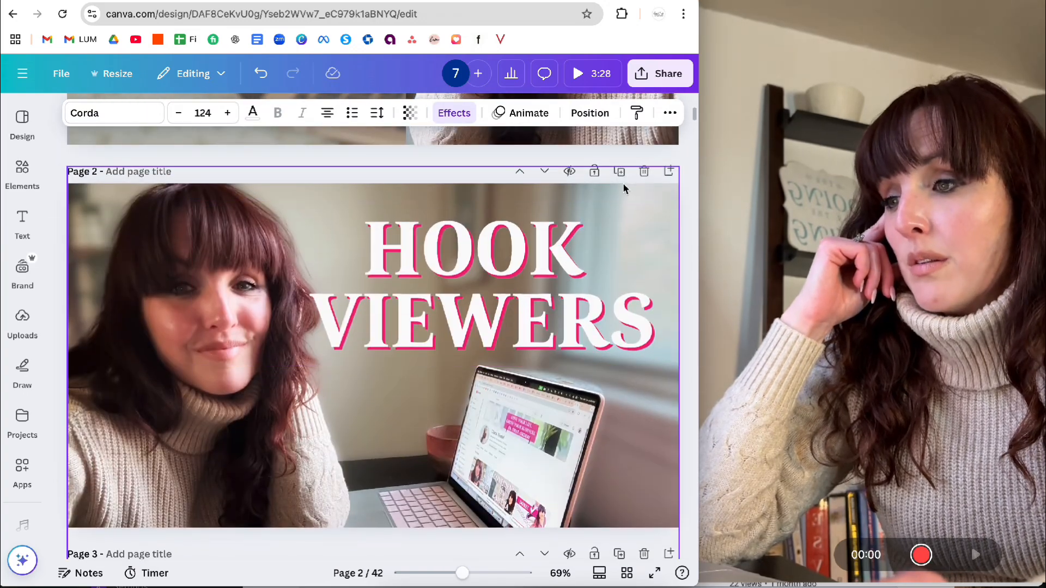
{"action": "left_click", "coordinate": [619, 171]}
Consult the action phrase list in ChatGPT and replace the HOOK VIEWERS text on Canva's page 3 with GRAB ATTENTION
{"action": "left_click", "coordinate": [454, 1]}
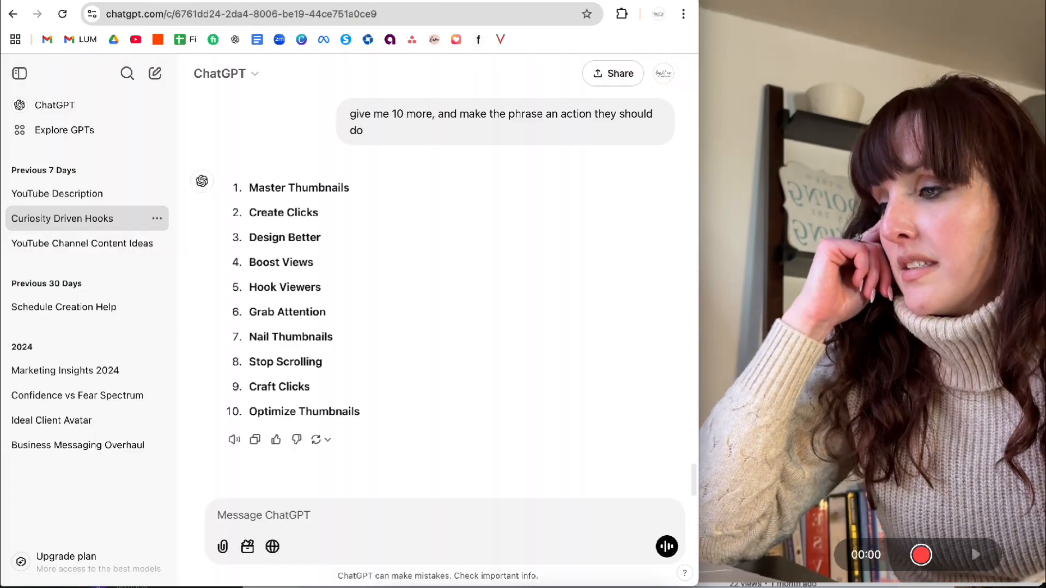
{"action": "left_click", "coordinate": [381, 1]}
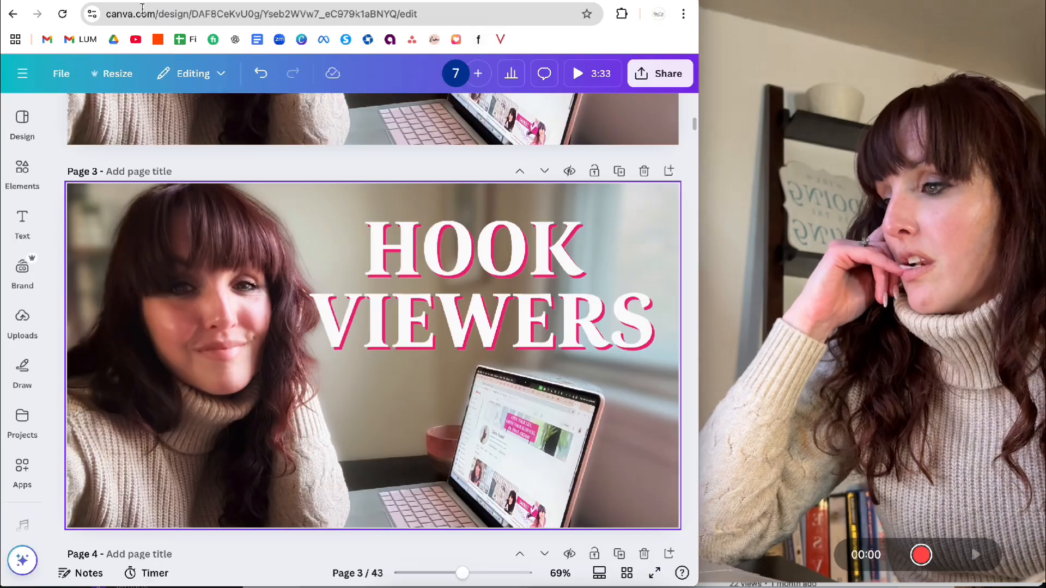
{"action": "left_click", "coordinate": [534, 305]}
{"action": "double_click", "coordinate": [534, 304]}
{"action": "left_click", "coordinate": [616, 302]}
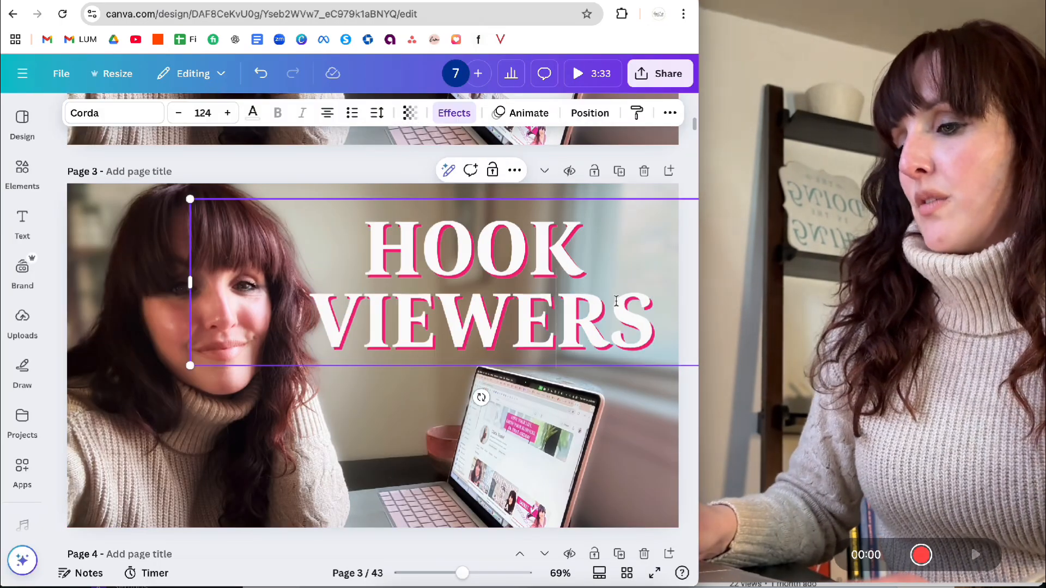
{"action": "left_click_drag", "start_coordinate": [660, 315], "coordinate": [416, 248]}
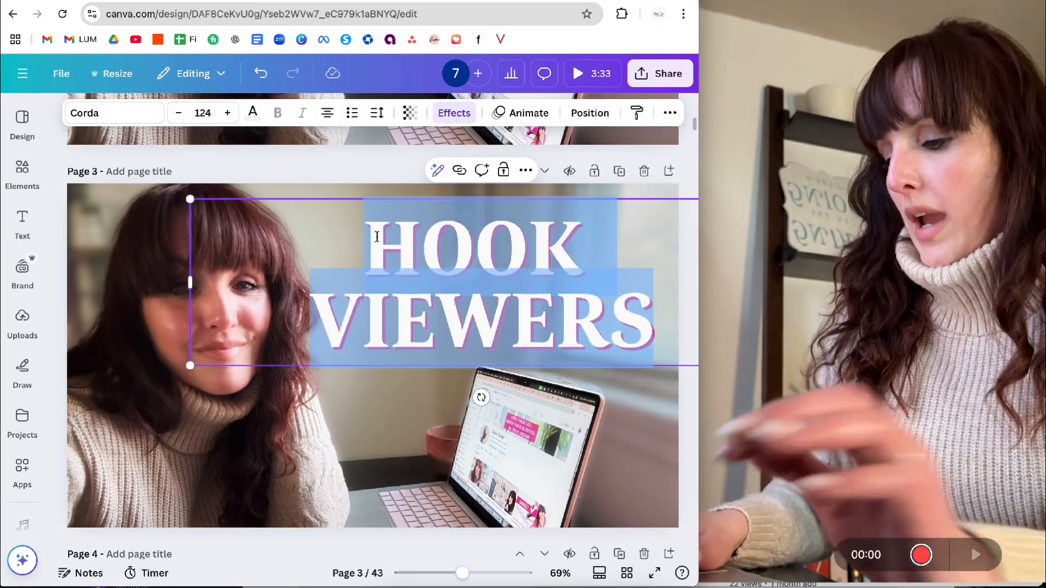
{"action": "type", "text": "GRAB ATT"}
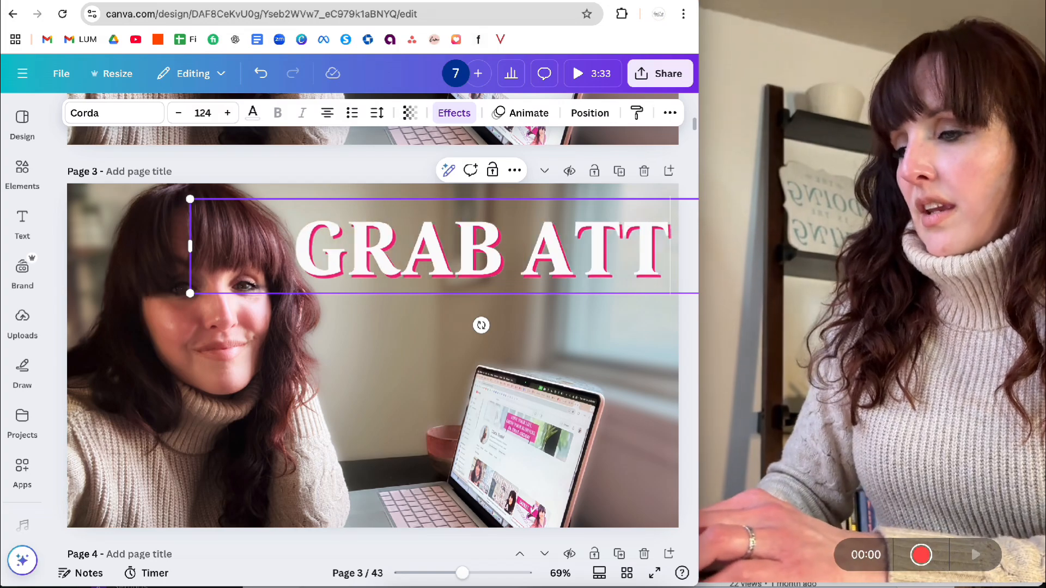
{"action": "type", "text": "ENTIO"}
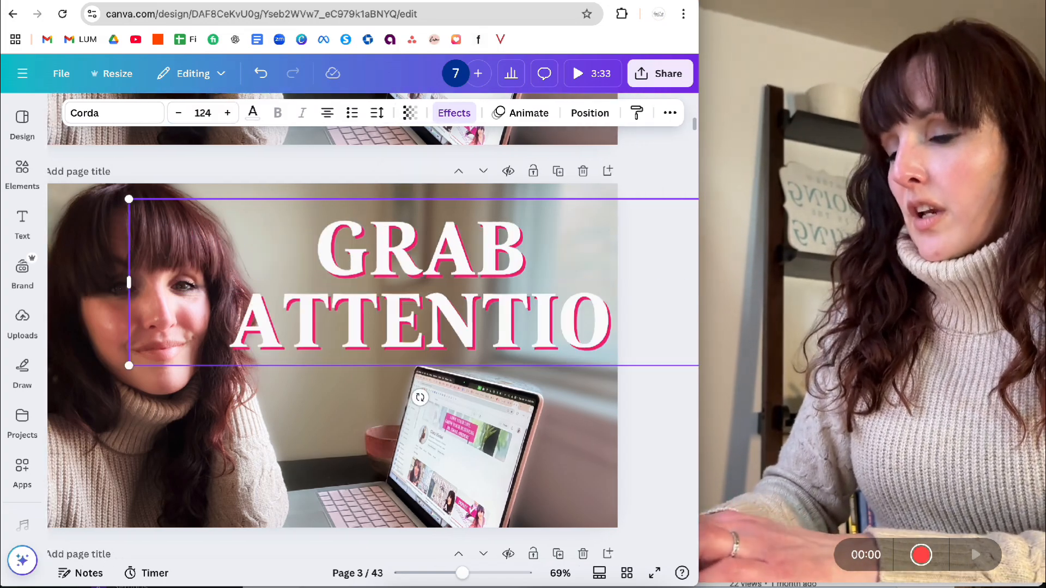
{"action": "type", "text": "N"}
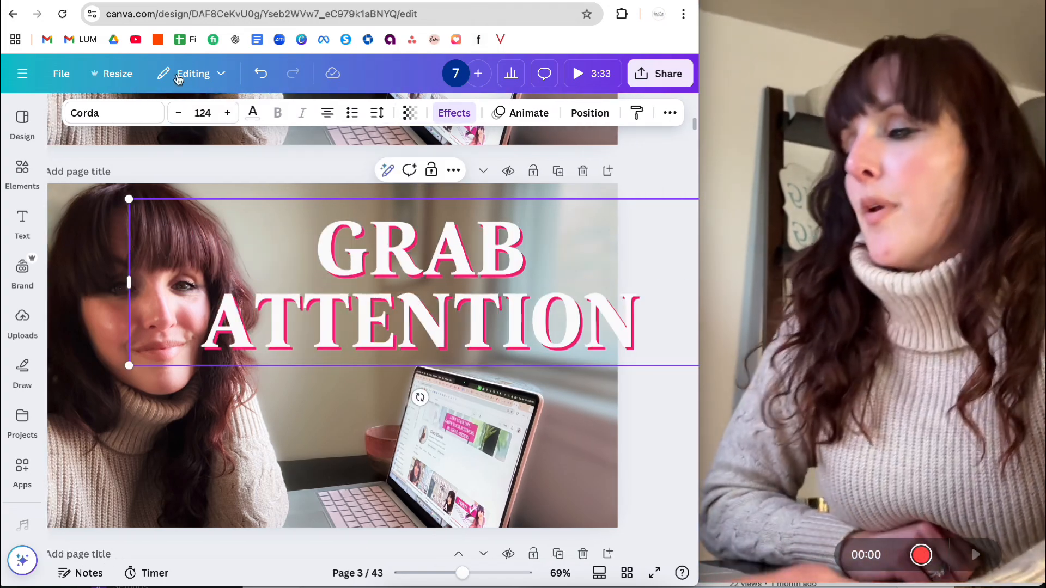
Shrink the GRAB ATTENTION text to font size 95.4 and place it beside the face, above the laptop on page 3
{"action": "left_click_drag", "start_coordinate": [126, 196], "coordinate": [262, 236]}
{"action": "left_click", "coordinate": [439, 263]}
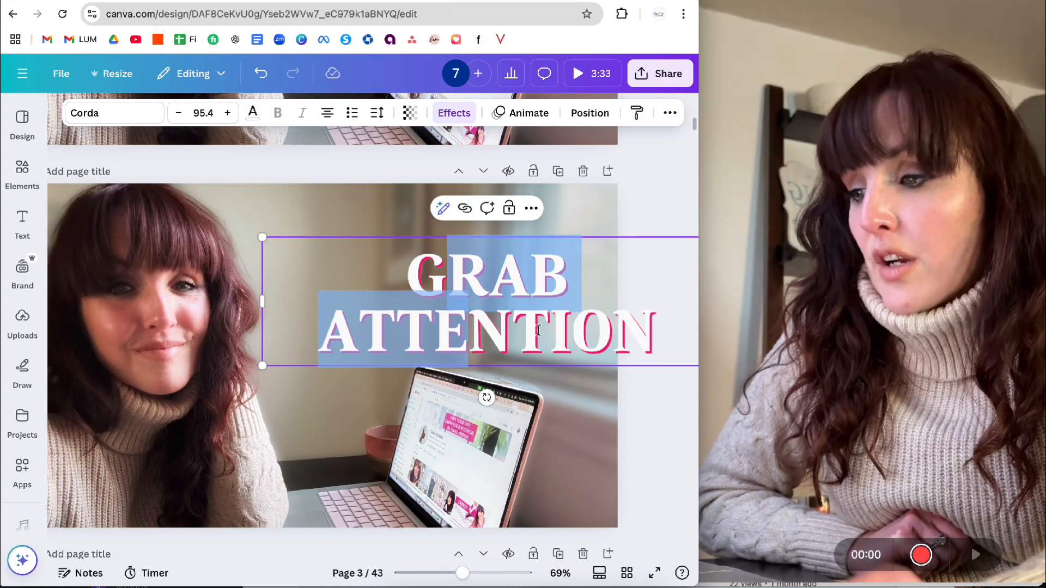
{"action": "left_click", "coordinate": [635, 430]}
{"action": "left_click_drag", "start_coordinate": [571, 318], "coordinate": [514, 306]}
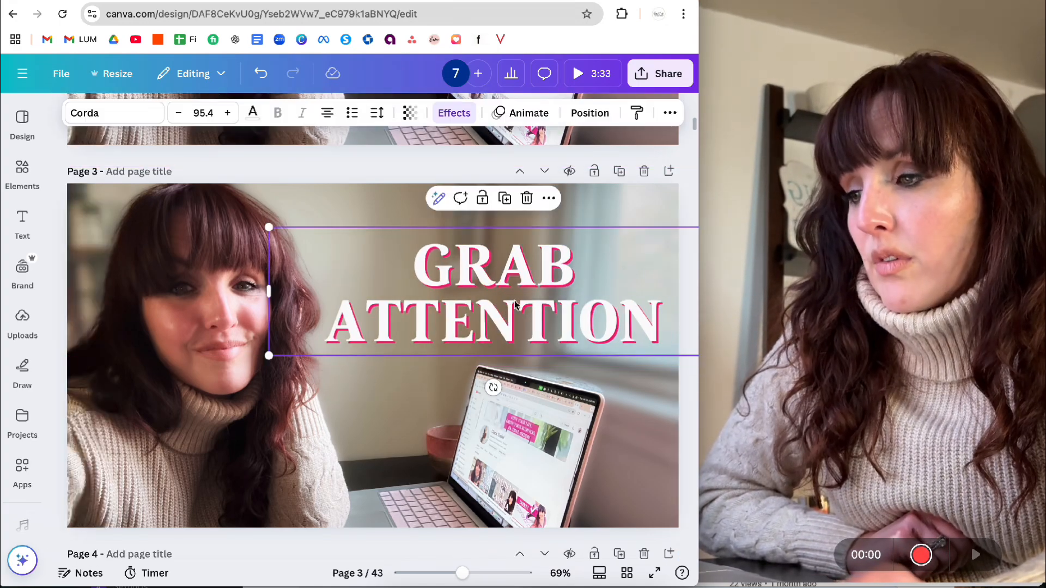
Compare the thumbnails on pages 1 to 3 and review the action phrase list in ChatGPT against them
{"action": "scroll", "coordinate": [518, 308], "scroll_direction": "up", "scroll_amount": 10}
{"action": "scroll", "coordinate": [517, 308], "scroll_direction": "down", "scroll_amount": 5}
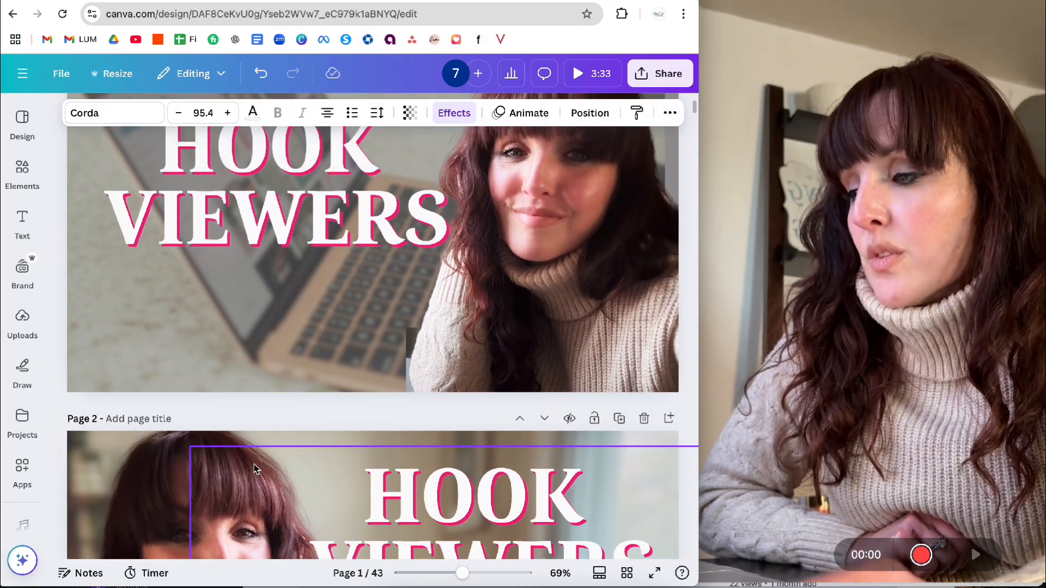
{"action": "scroll", "coordinate": [243, 452], "scroll_direction": "up", "scroll_amount": 5}
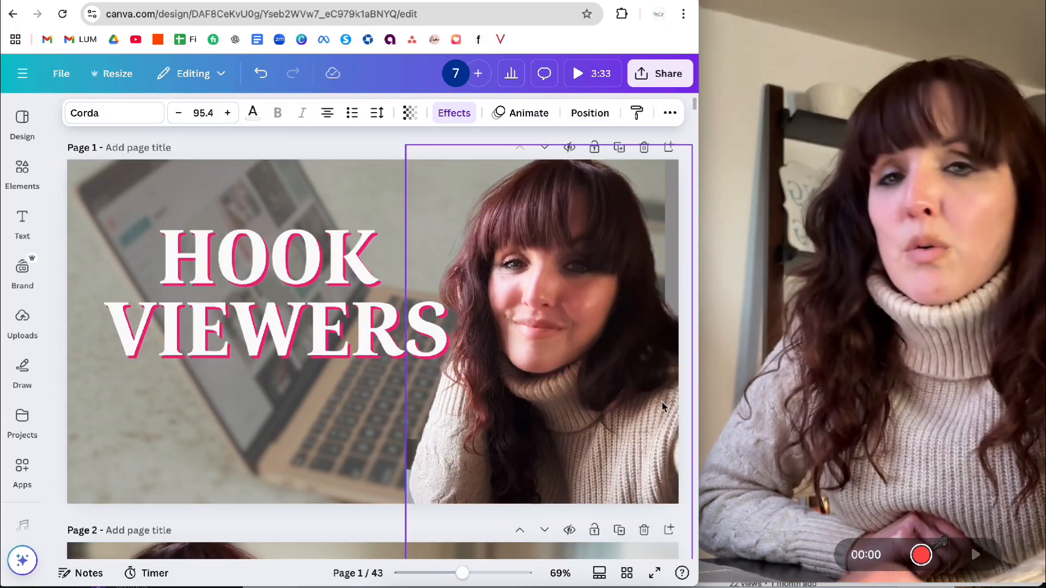
{"action": "scroll", "coordinate": [463, 410], "scroll_direction": "down", "scroll_amount": 8}
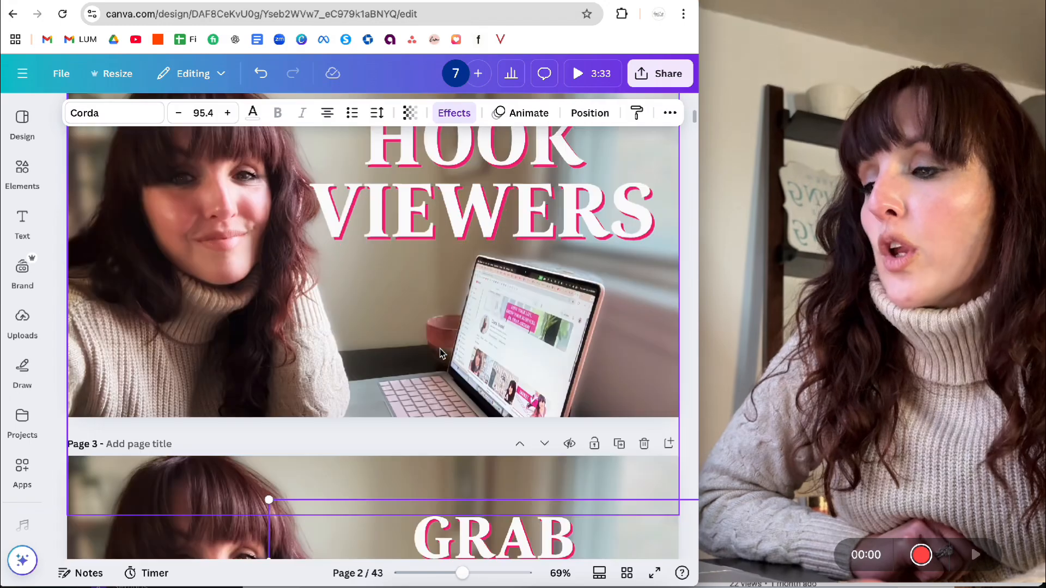
{"action": "scroll", "coordinate": [456, 299], "scroll_direction": "down", "scroll_amount": 8}
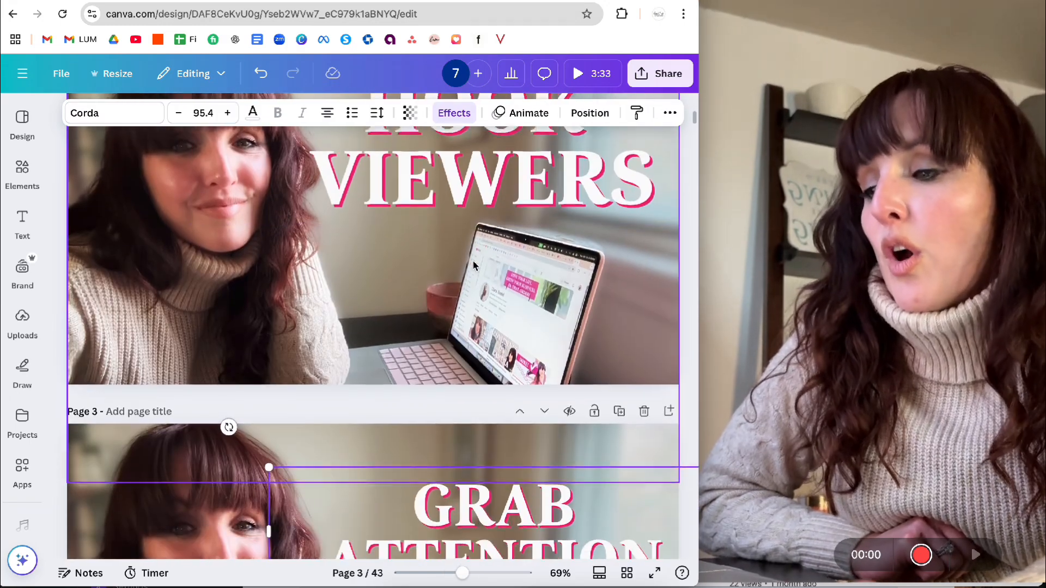
{"action": "scroll", "coordinate": [456, 295], "scroll_direction": "up", "scroll_amount": 5}
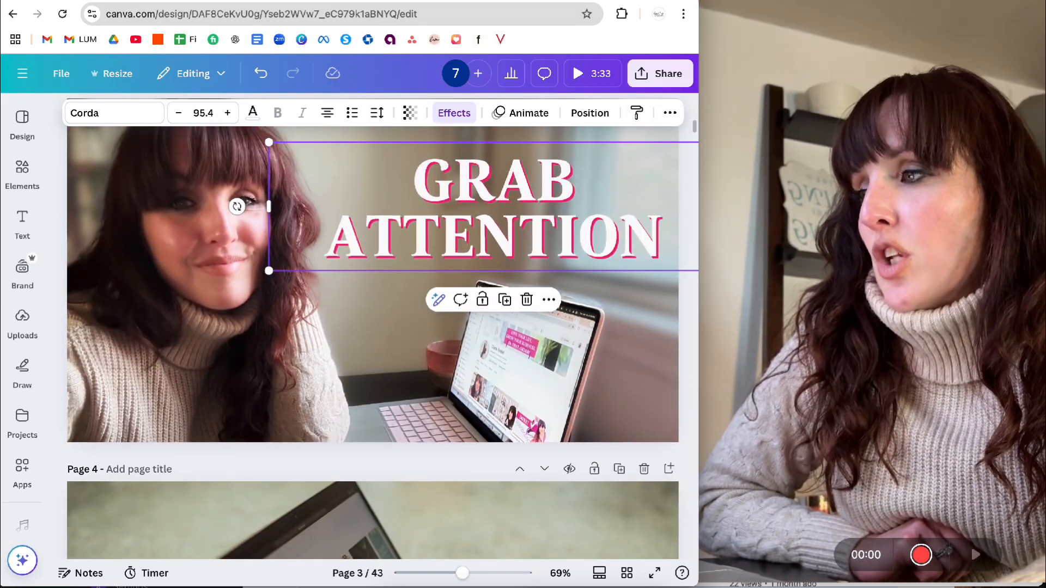
{"action": "key", "text": "ctrl+Tab"}
{"action": "key", "text": "ctrl+Tab"}
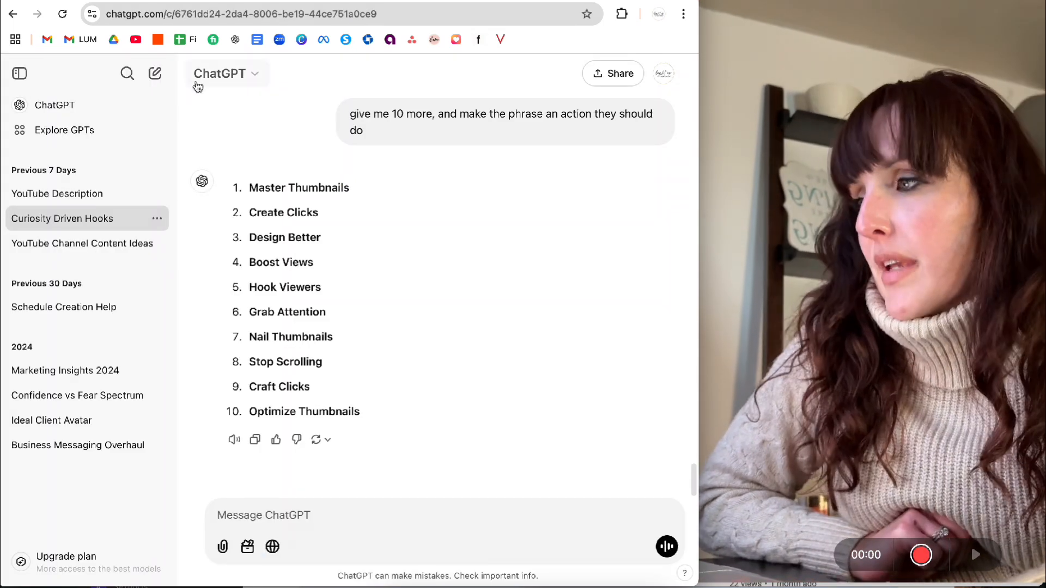
{"action": "key", "text": "ctrl+Tab"}
{"action": "scroll", "coordinate": [375, 303], "scroll_direction": "up", "scroll_amount": 4}
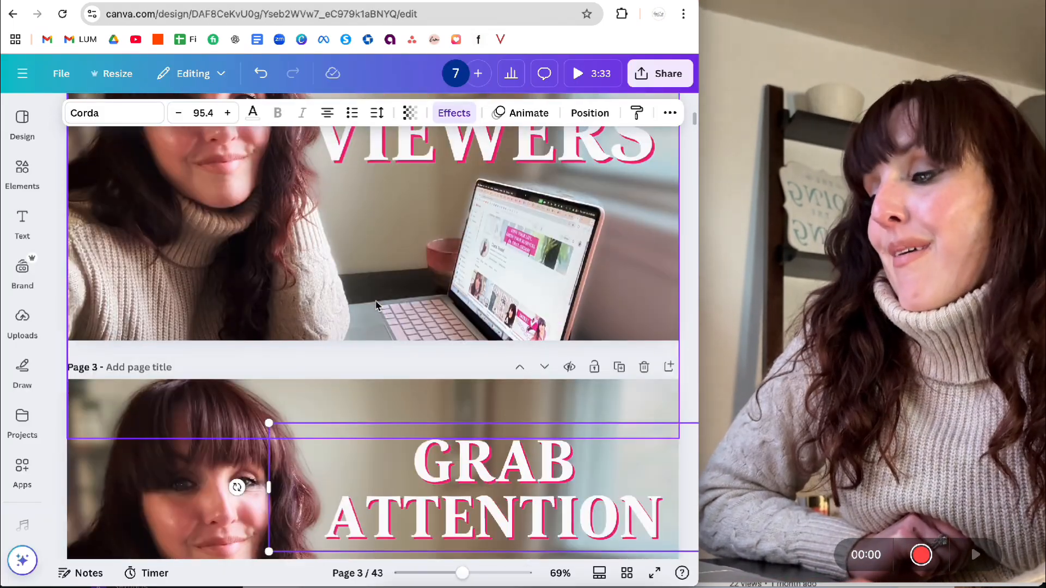